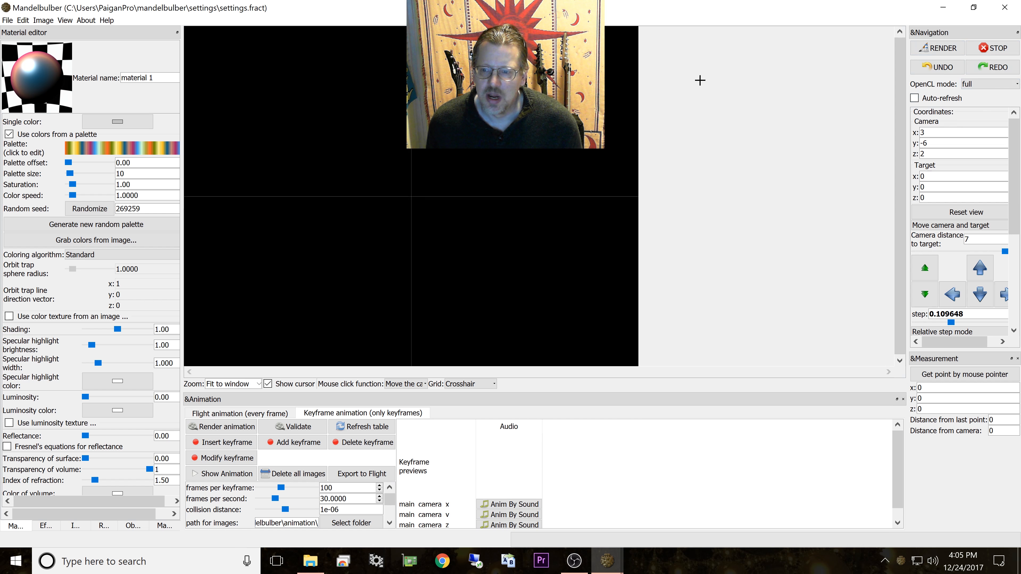
# Step: Hide the measurement dock to free up space for the navigation controls
pyautogui.click(65, 20)
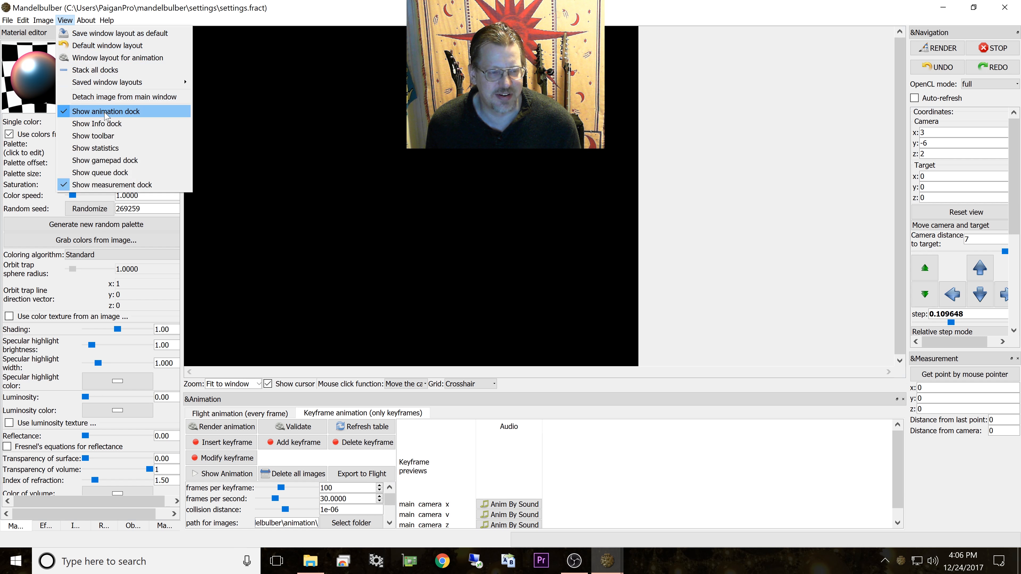
pyautogui.click(108, 186)
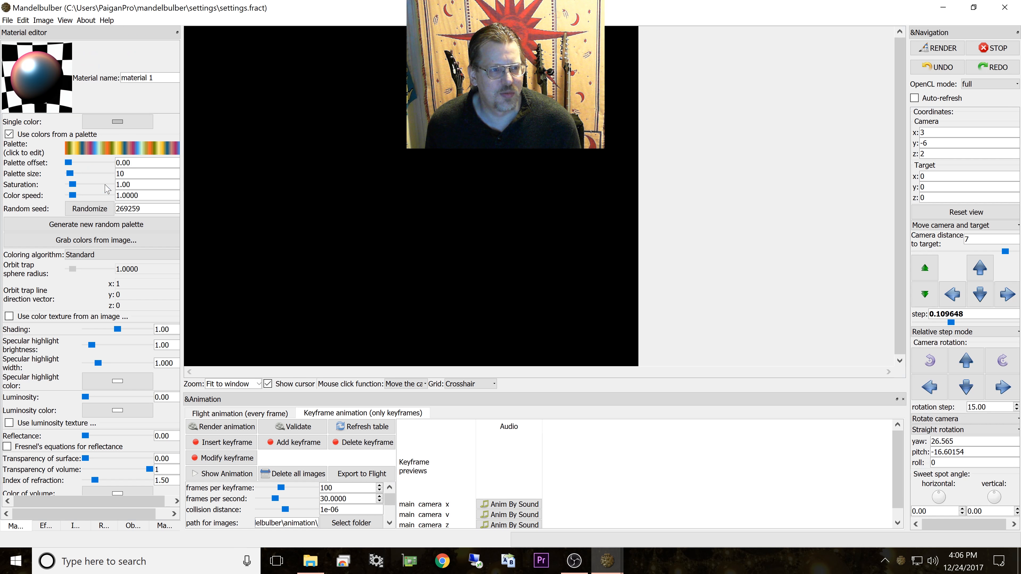
# Step: Show the fractal preset toolbar and enlarge the animation dock upward so all its keyframe render settings fit
pyautogui.click(59, 22)
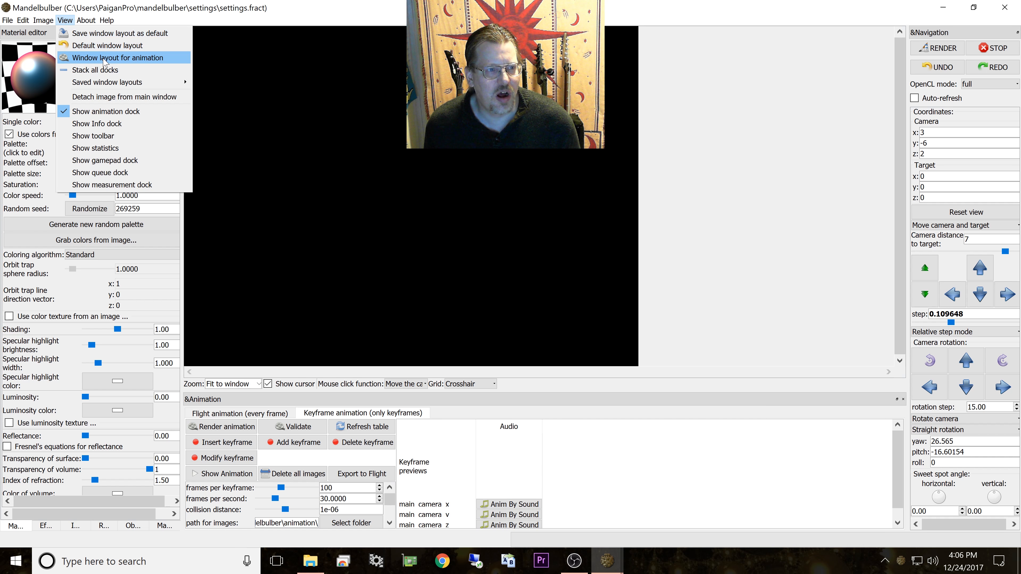
pyautogui.press('Escape')
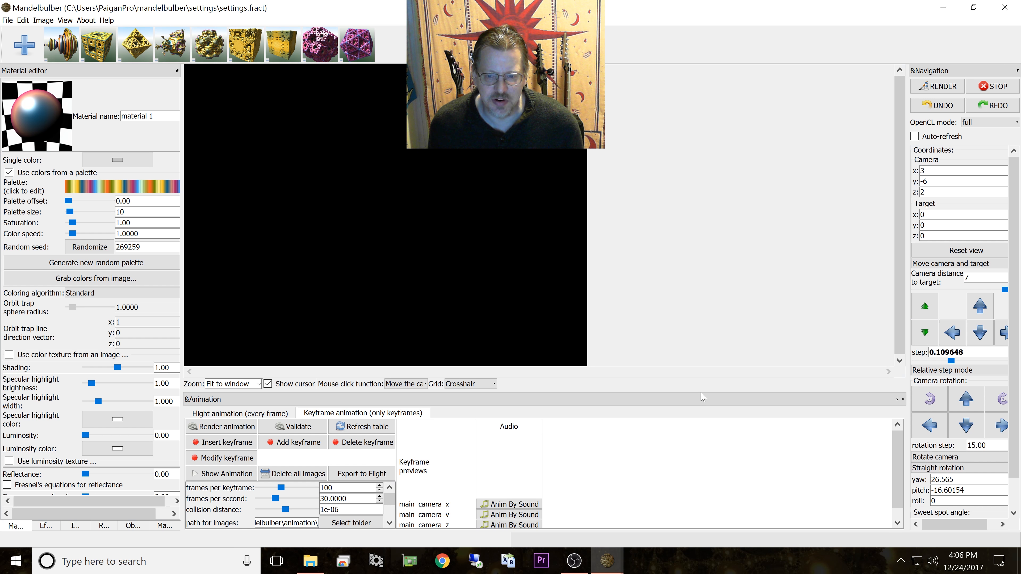
pyautogui.moveTo(703, 394); pyautogui.dragTo(693, 271)
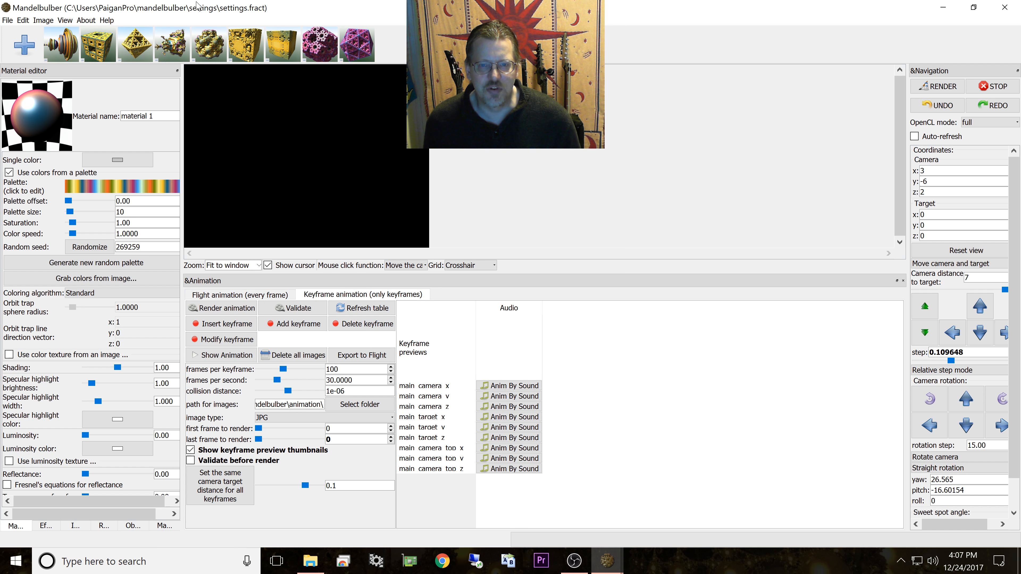
# Step: Start saving the current settings to a file and enlarge the save dialog
pyautogui.click(10, 19)
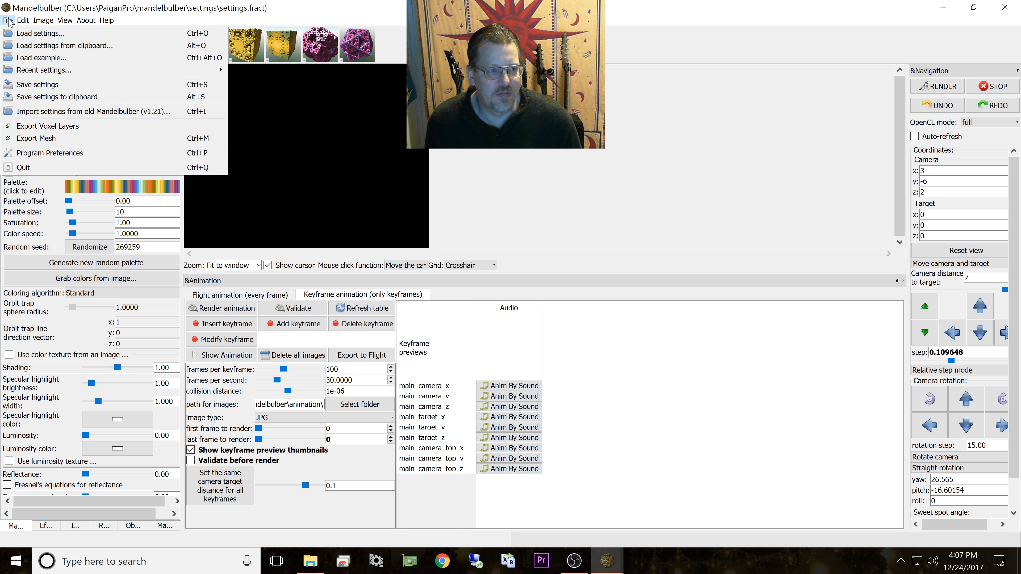
pyautogui.click(8, 20)
pyautogui.click(5, 20)
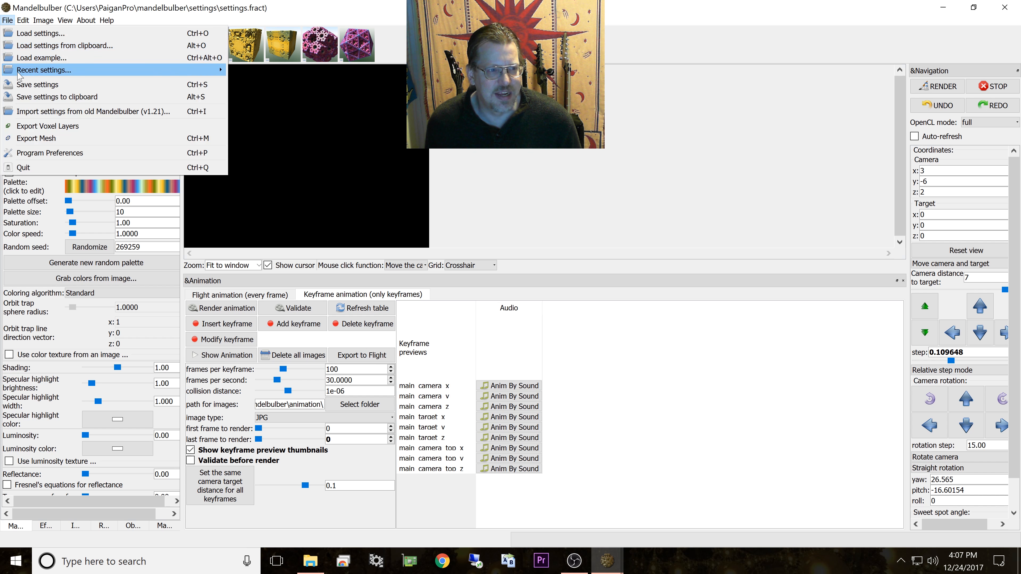
pyautogui.click(38, 85)
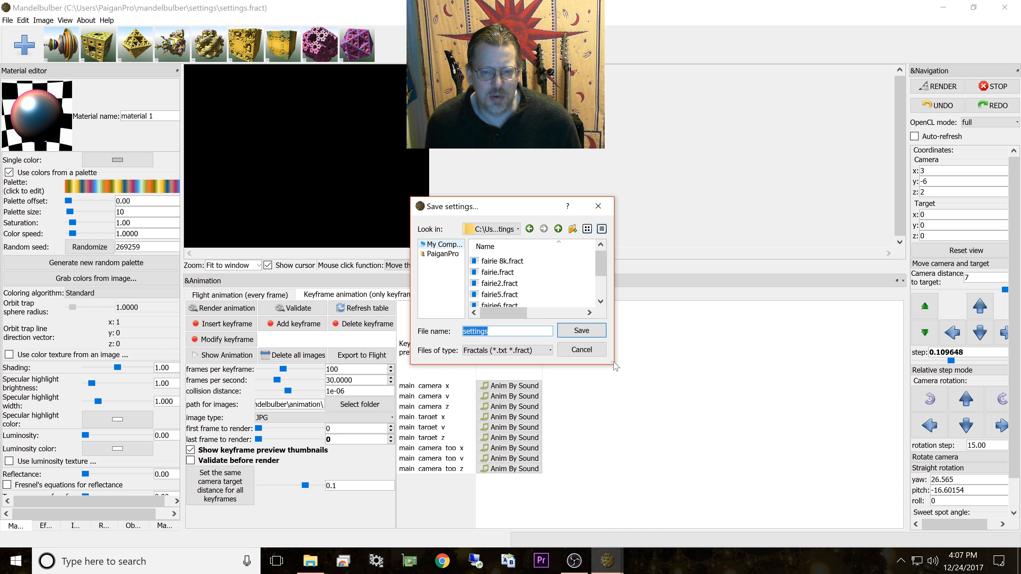
pyautogui.click(441, 244)
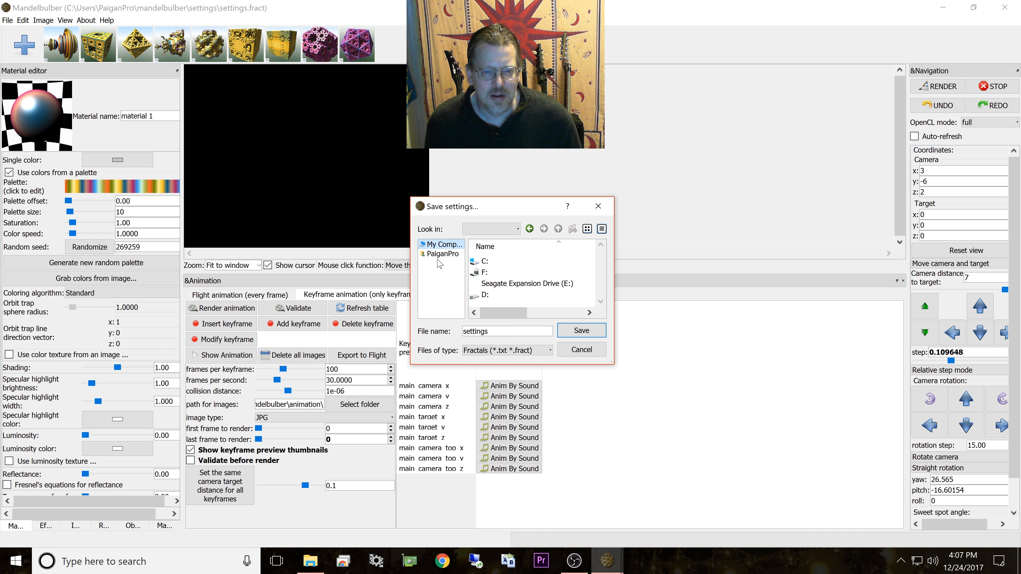
pyautogui.doubleClick(485, 295)
pyautogui.moveTo(614, 363); pyautogui.dragTo(659, 393)
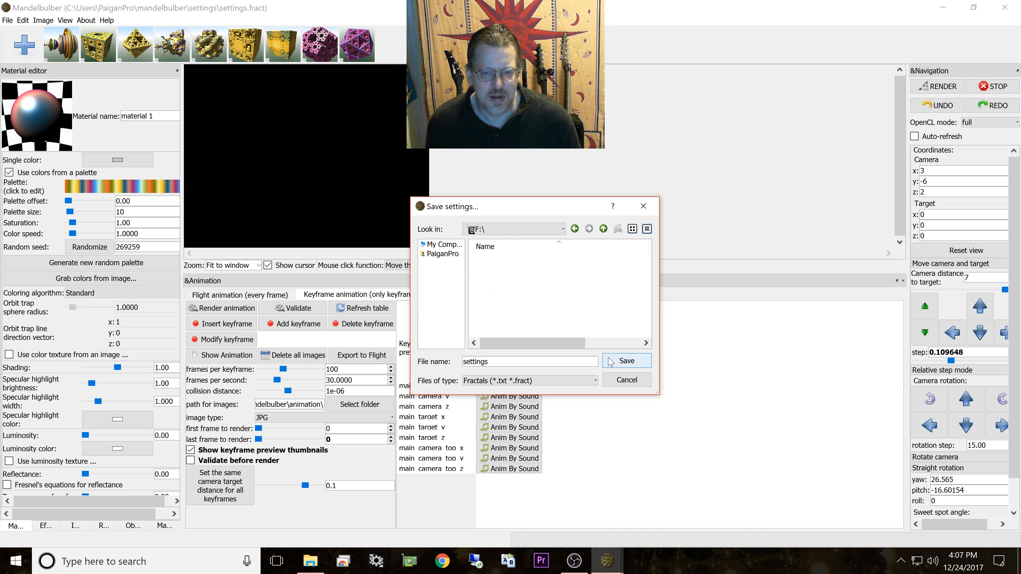
# Step: Browse to the folder D:\Fractals\2.12 OpenCL\Demo as the save location for the settings
pyautogui.click(446, 245)
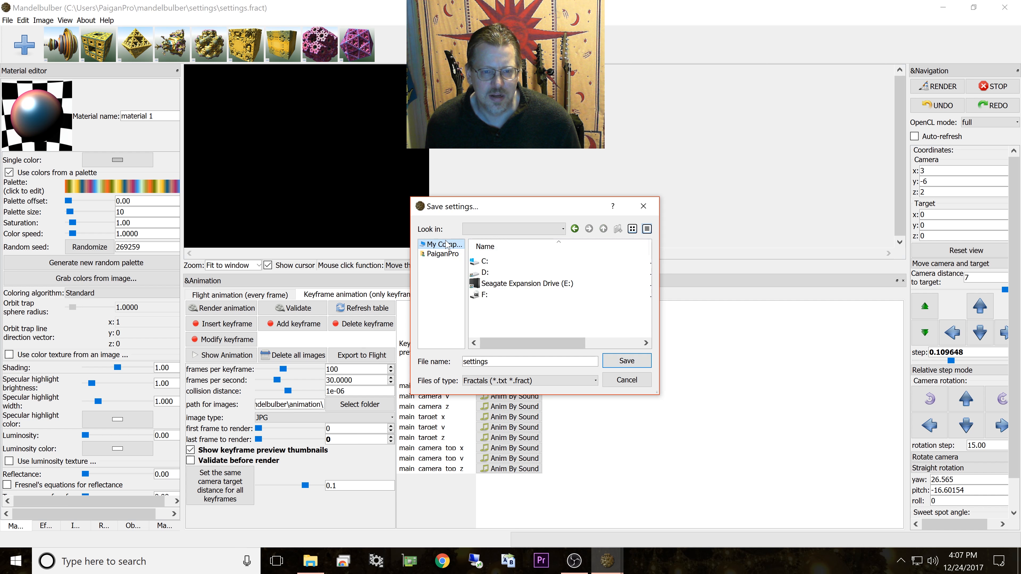
pyautogui.doubleClick(485, 276)
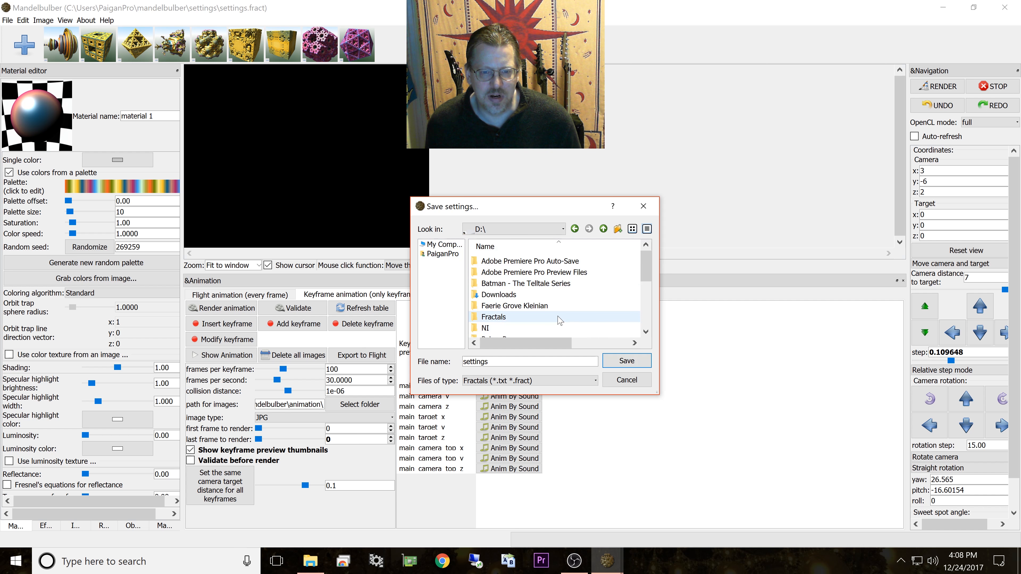
pyautogui.click(560, 319)
pyautogui.doubleClick(488, 321)
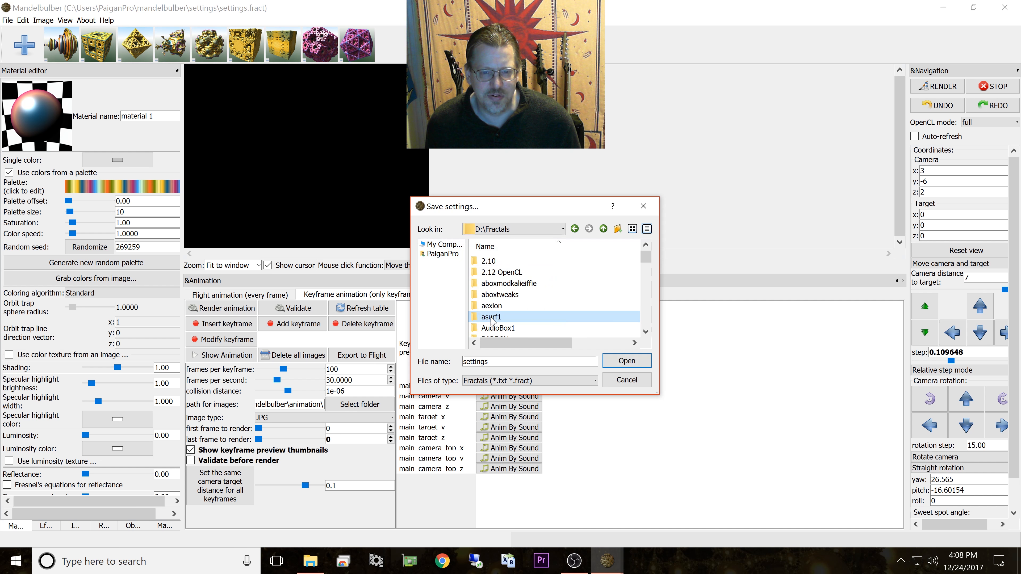
pyautogui.doubleClick(489, 275)
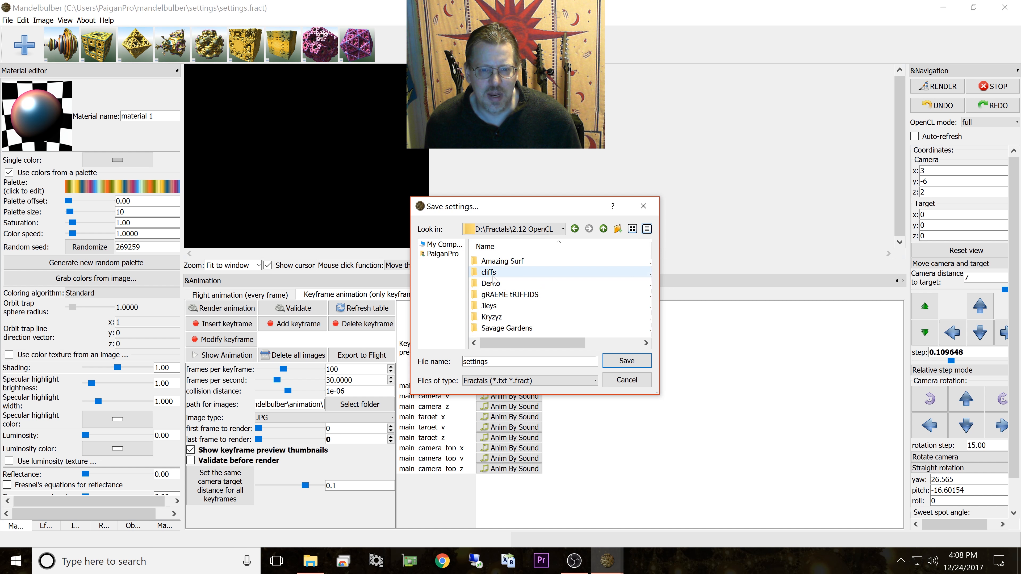
pyautogui.doubleClick(495, 285)
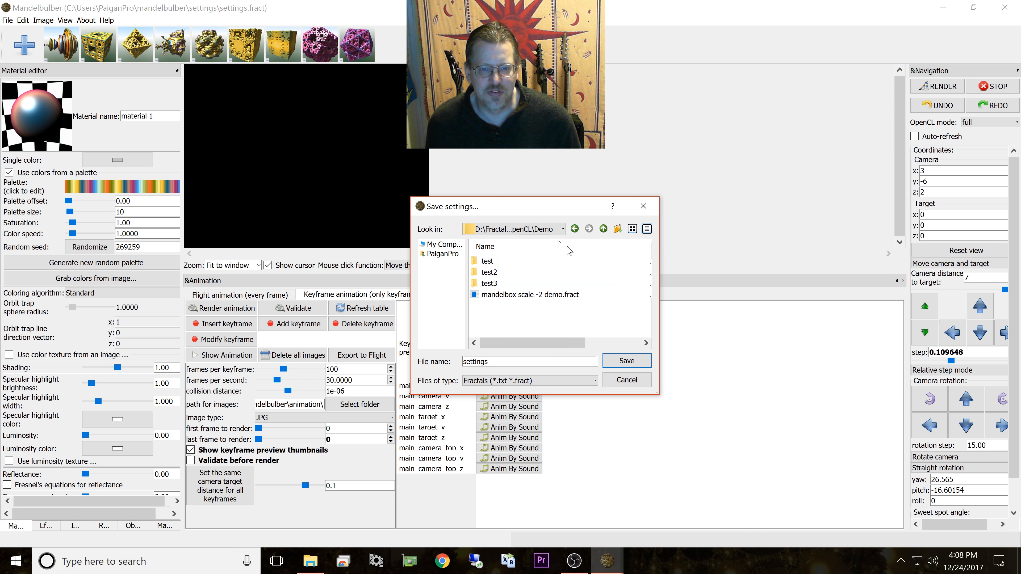
# Step: Name the settings file MDBB Demo and save it
pyautogui.doubleClick(502, 361)
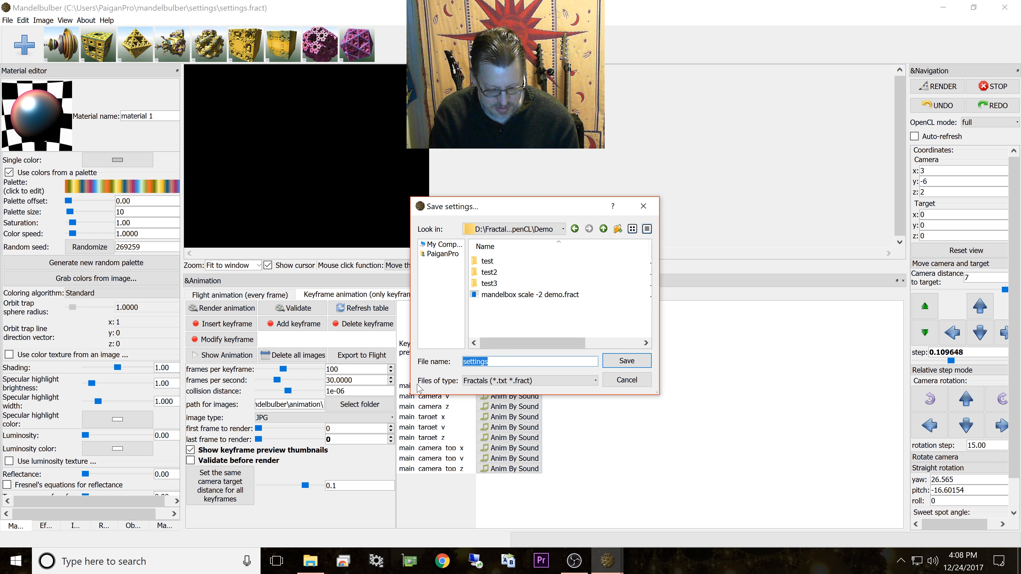
pyautogui.write('M')
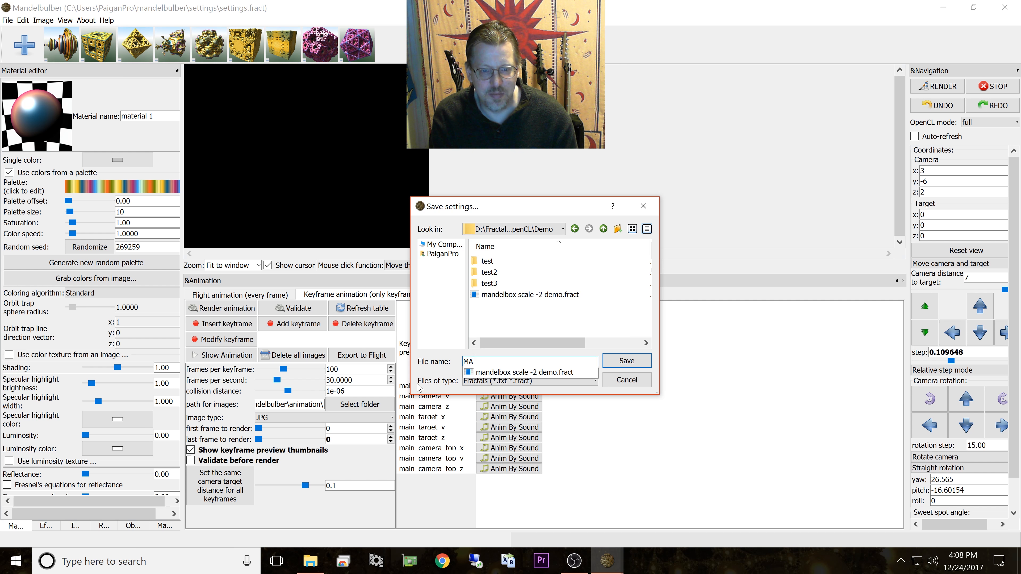
pyautogui.write('A')
pyautogui.press('BackSpace')
pyautogui.write('DBB Demo')
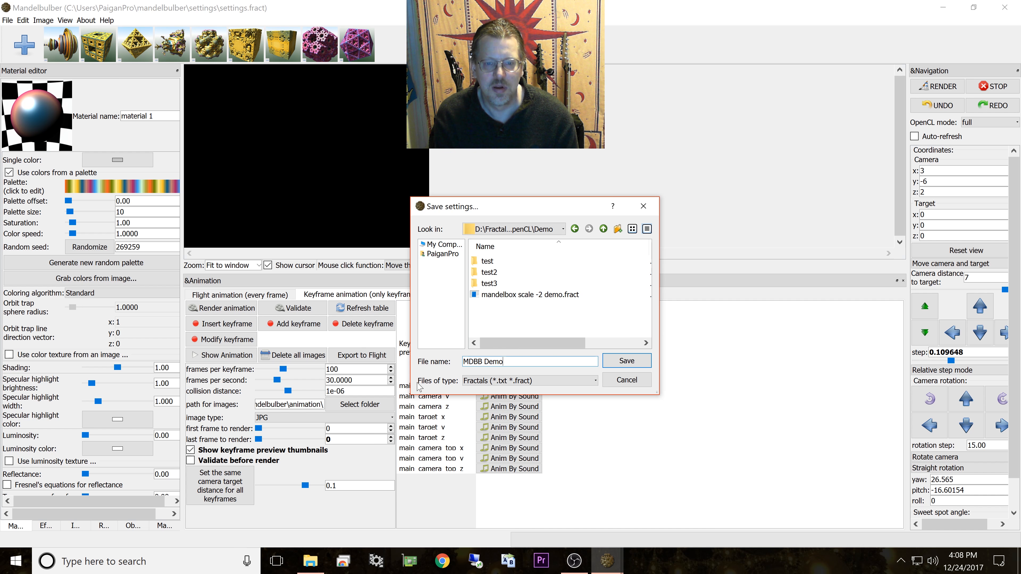
pyautogui.press('Return')
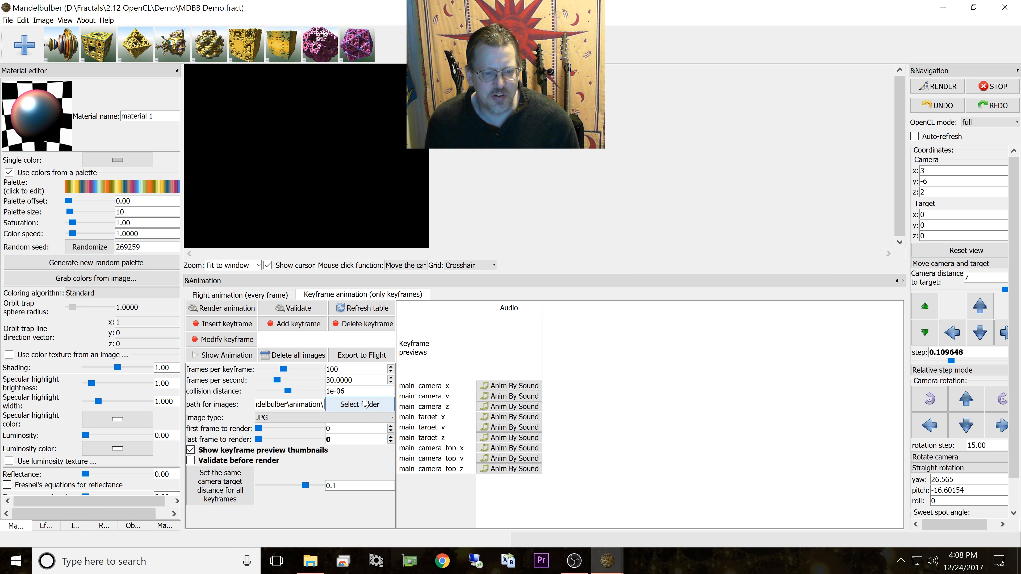
# Step: Start choosing the keyframe animation's image folder and browse to D:\Fractals\2.12 OpenCL\Demo
pyautogui.click(365, 407)
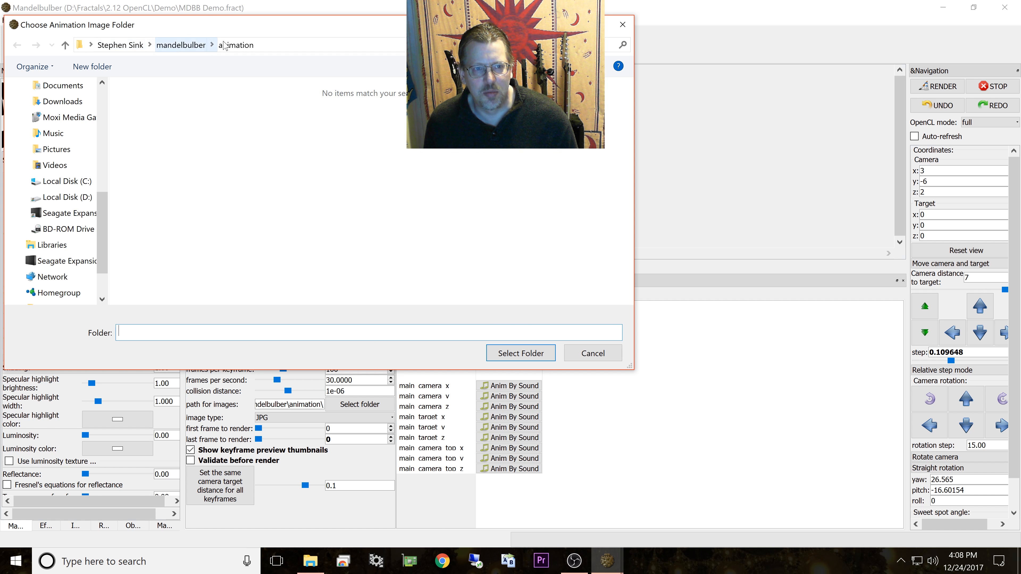
pyautogui.click(67, 197)
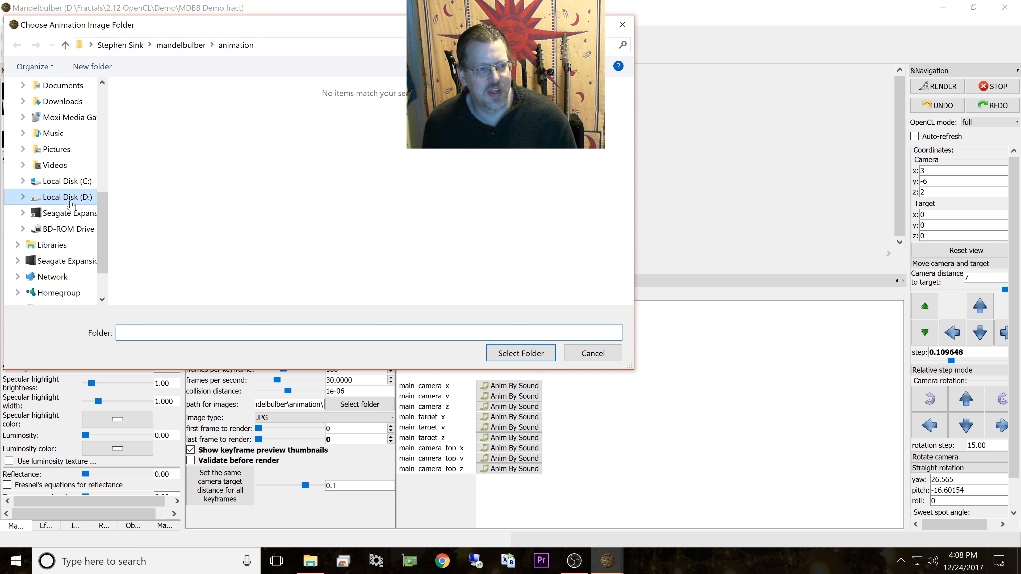
pyautogui.doubleClick(518, 156)
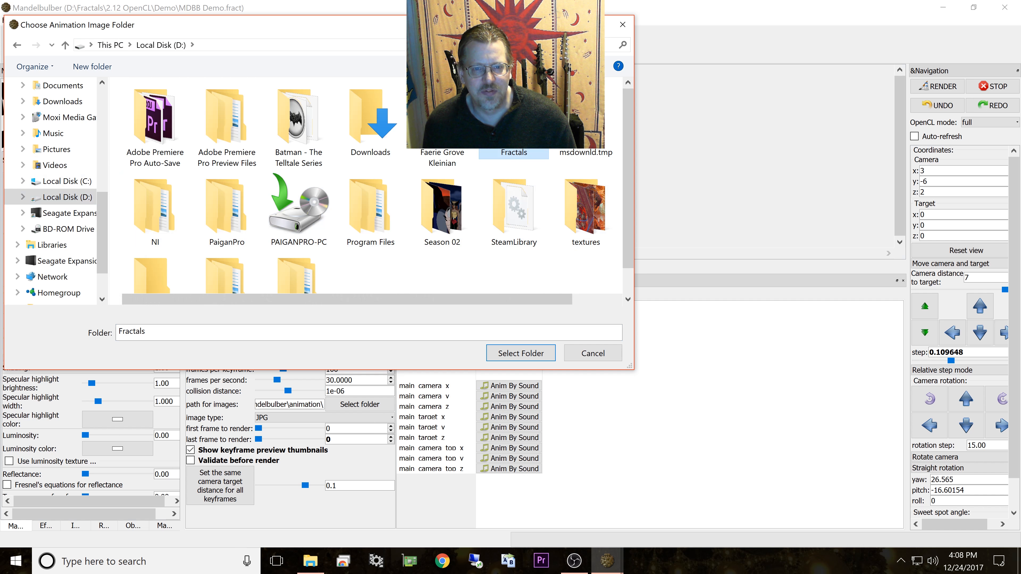
pyautogui.click(180, 121)
pyautogui.doubleClick(181, 121)
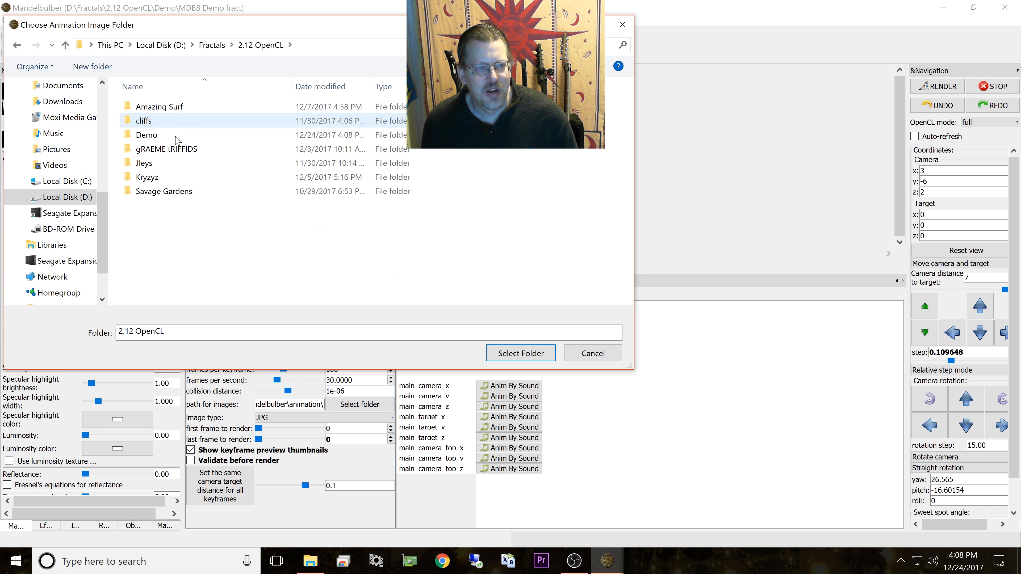
pyautogui.doubleClick(160, 136)
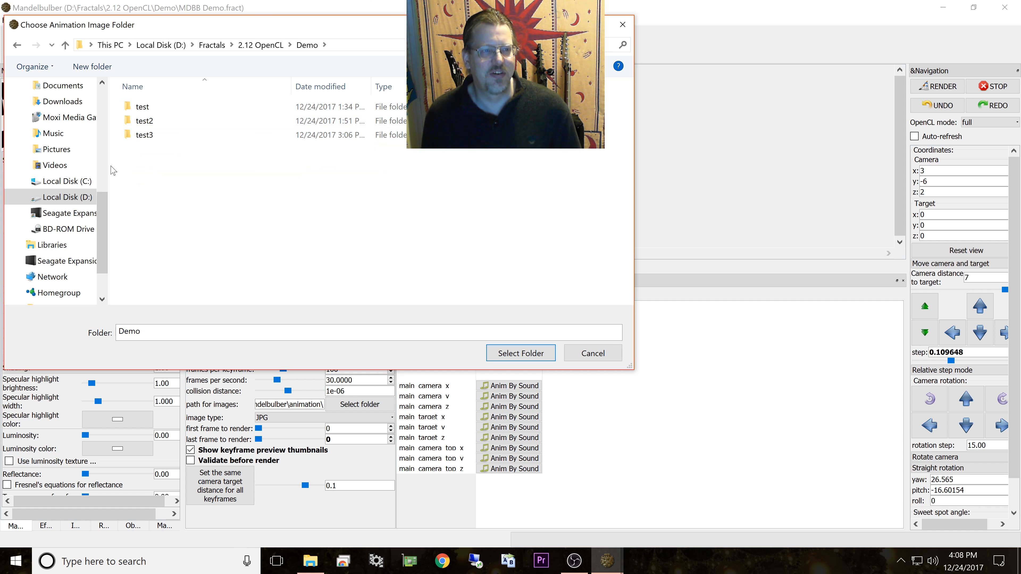
# Step: Create a new folder named test4 inside Demo and set it as the animation image path
pyautogui.click(92, 67)
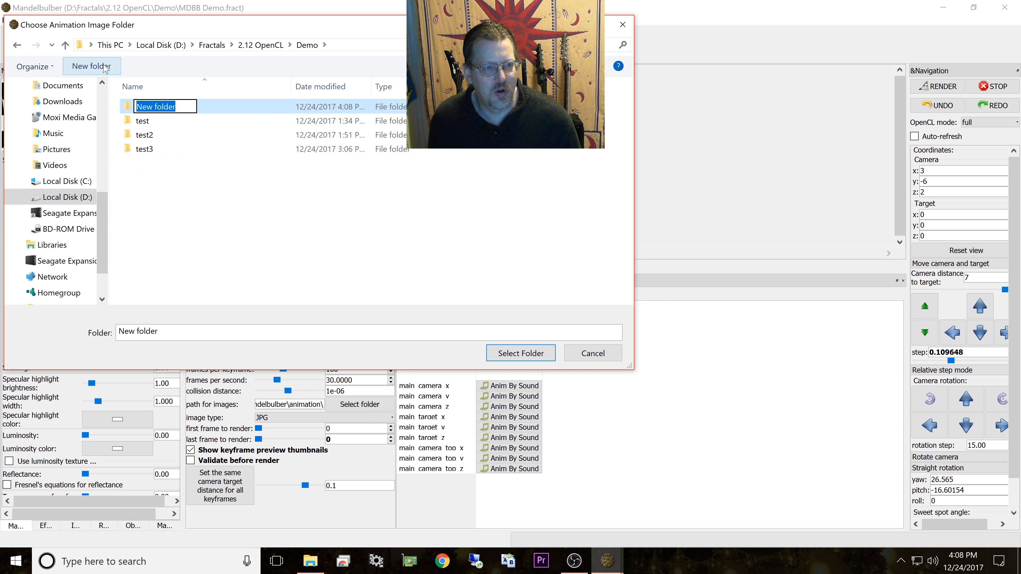
pyautogui.write('test4')
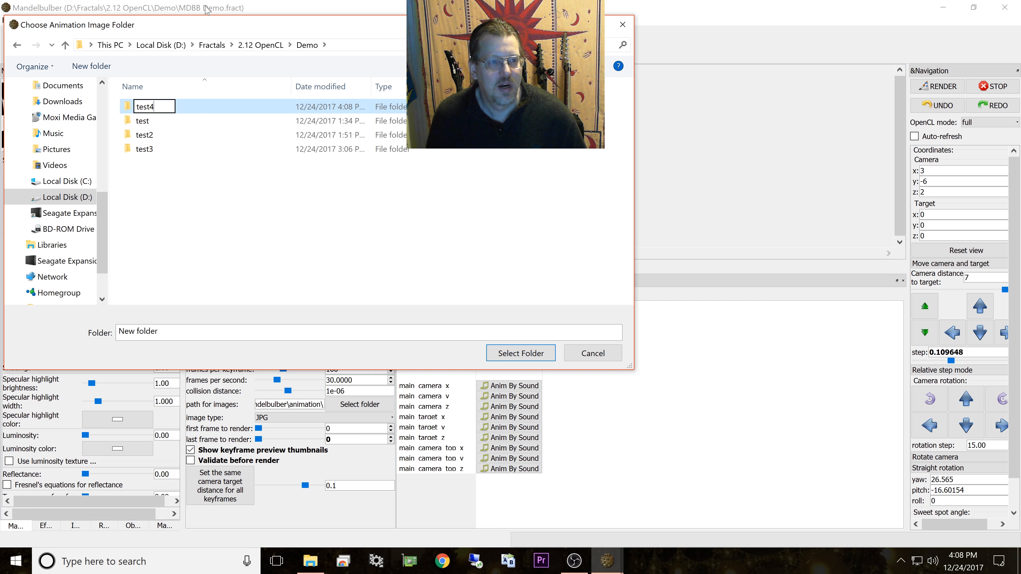
pyautogui.press('Return')
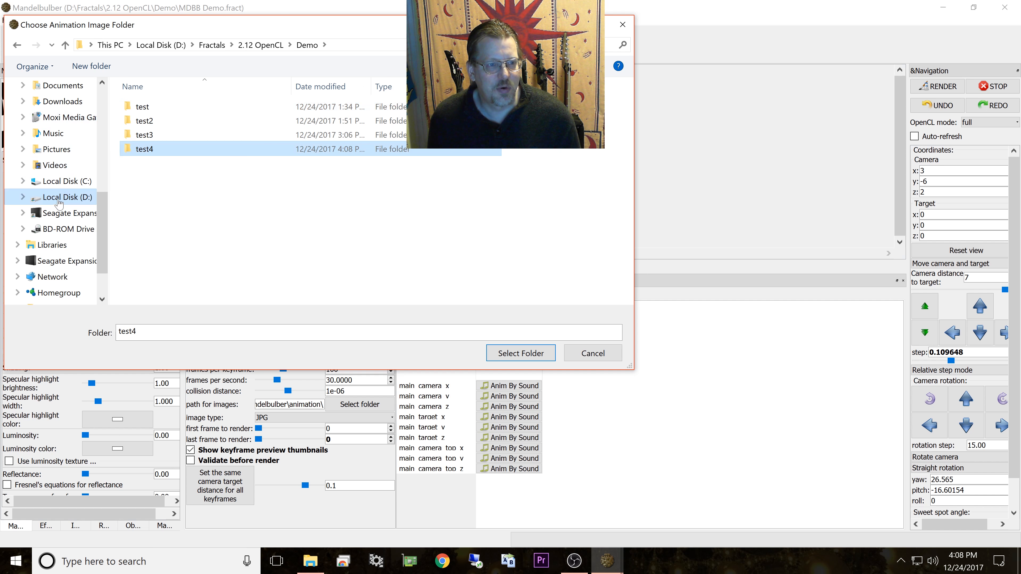
pyautogui.doubleClick(149, 150)
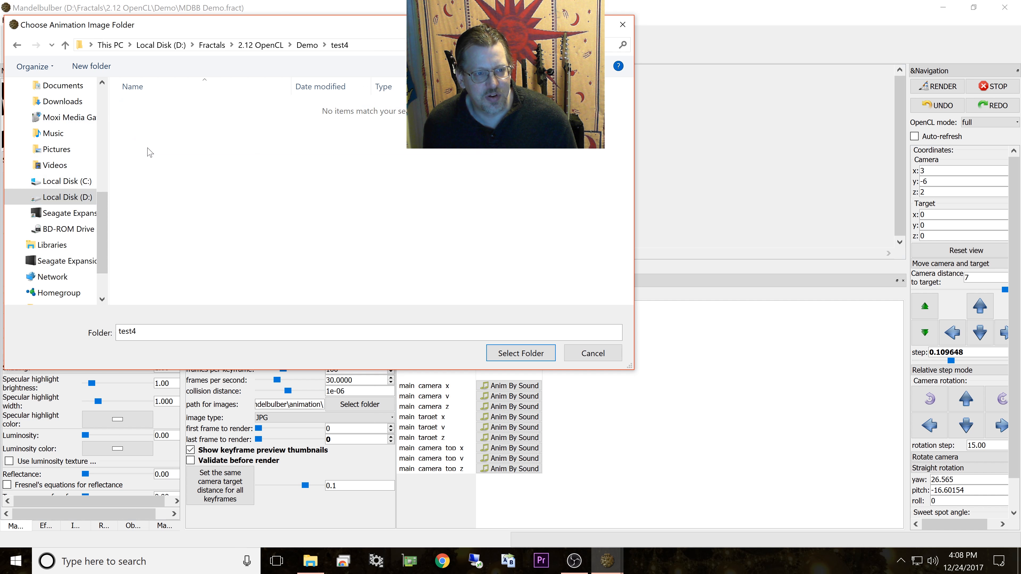
pyautogui.click(538, 357)
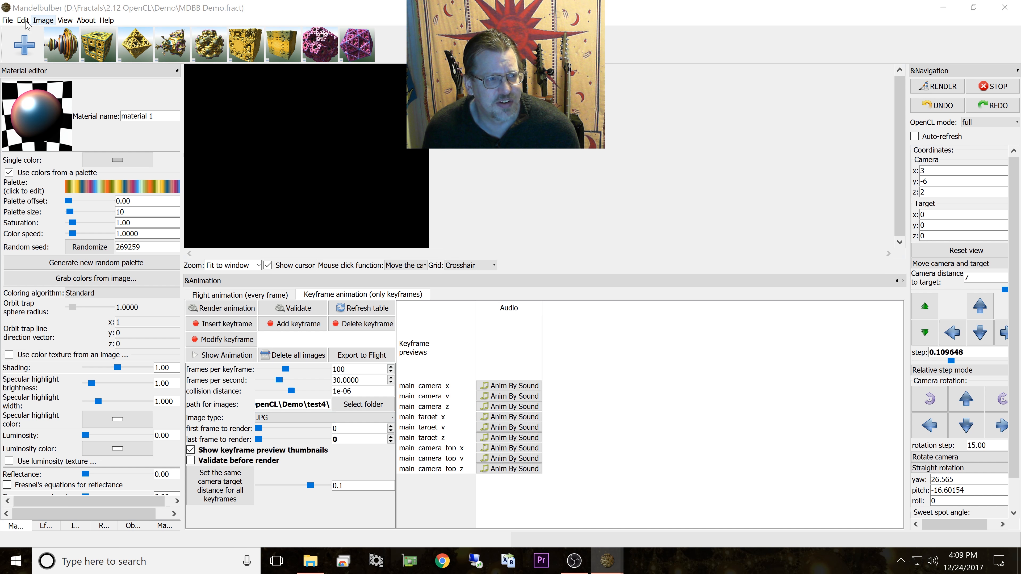
# Step: Open the program preferences, review the General, Image and OpenCL (GPU) settings, and accept them
pyautogui.click(10, 23)
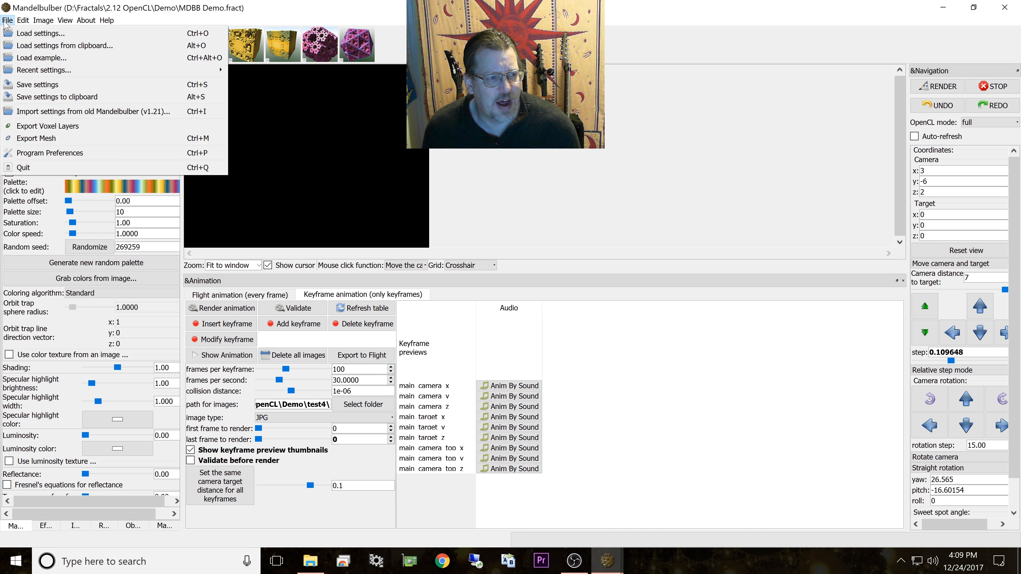
pyautogui.click(45, 154)
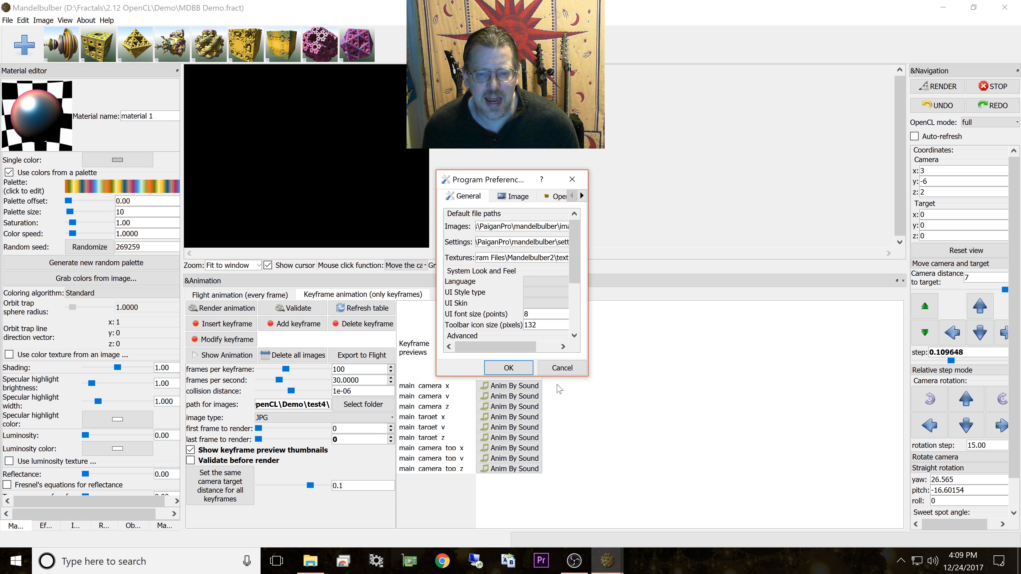
pyautogui.moveTo(586, 377); pyautogui.dragTo(915, 510)
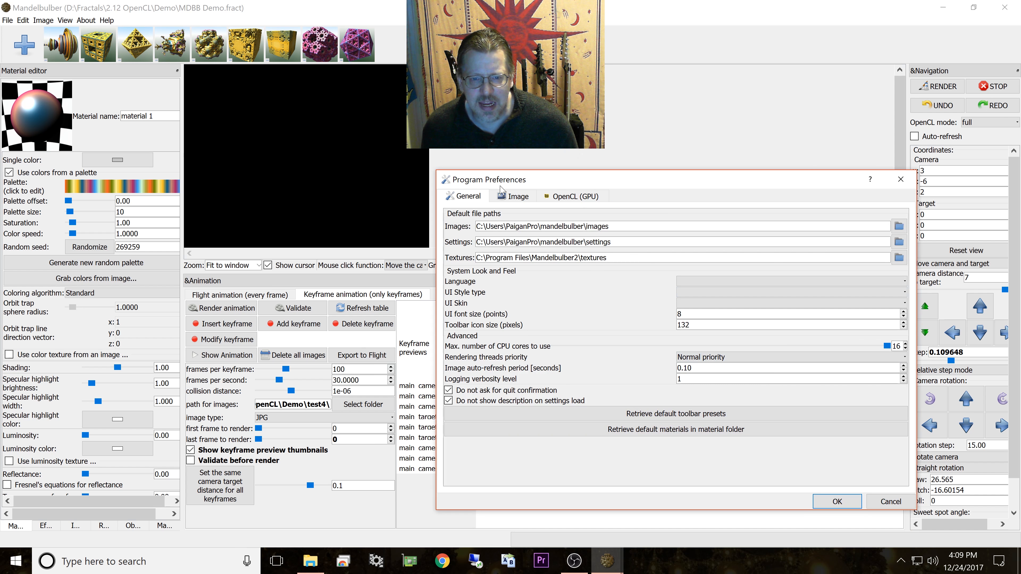
pyautogui.click(512, 197)
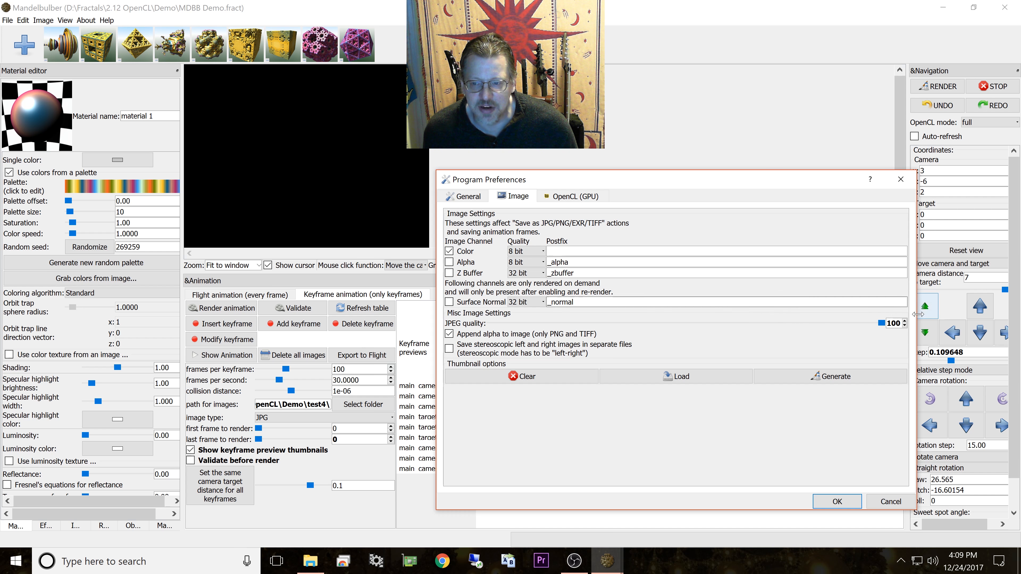
pyautogui.click(560, 198)
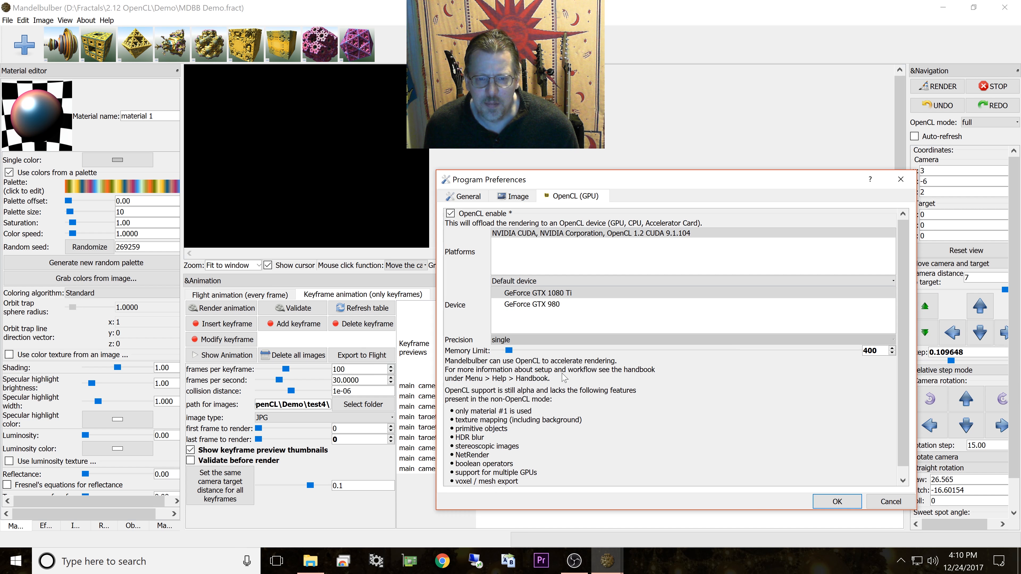
pyautogui.click(513, 197)
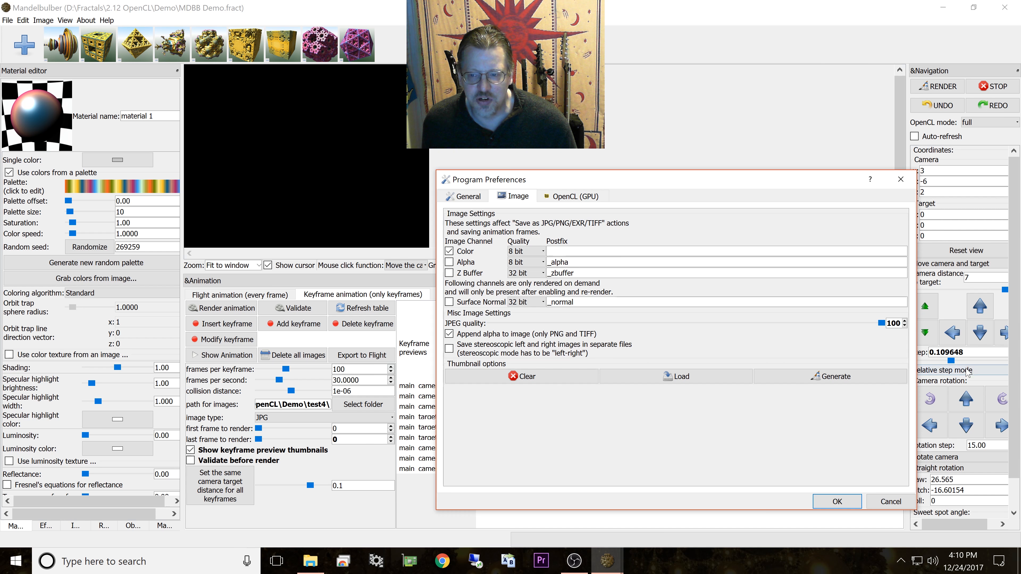
pyautogui.click(579, 197)
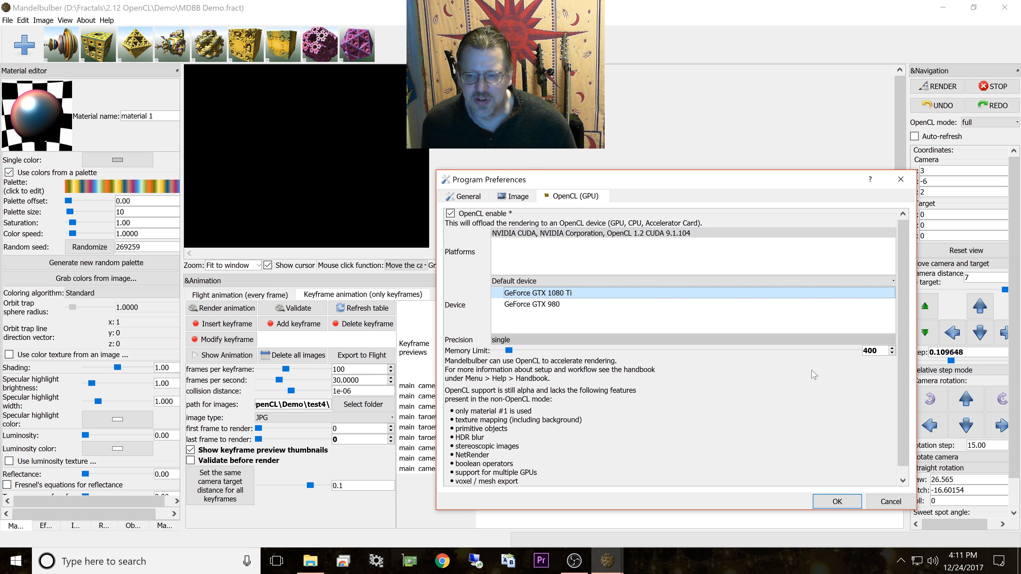
pyautogui.click(838, 502)
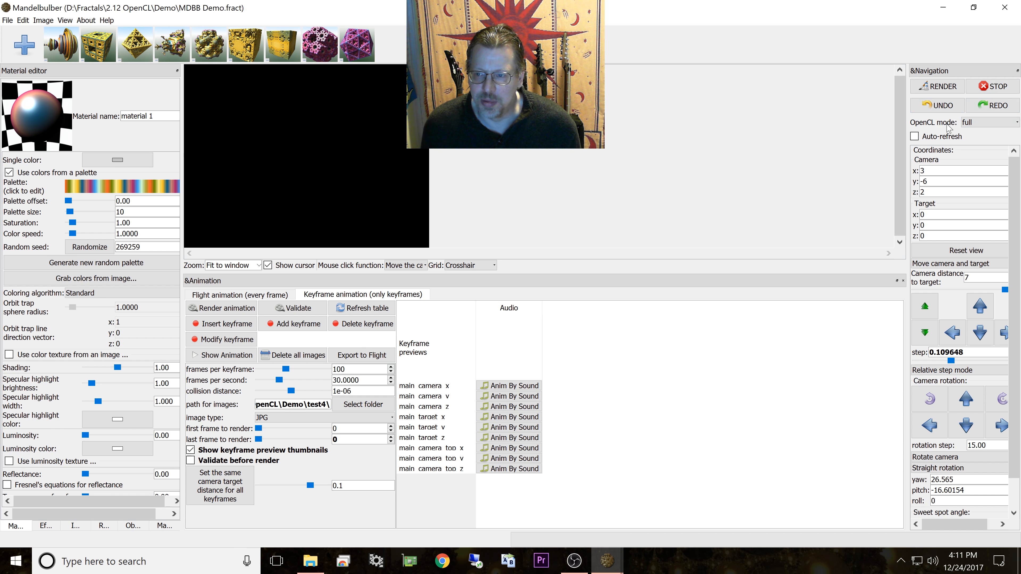
# Step: Switch the OpenCL mode to no OpenCL and set it back to full
pyautogui.click(974, 123)
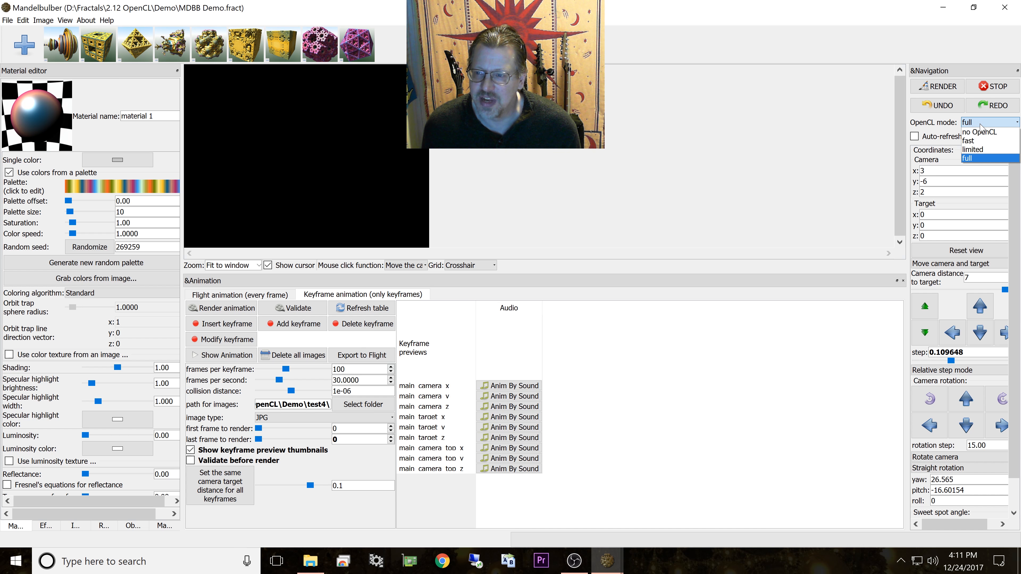
pyautogui.click(983, 133)
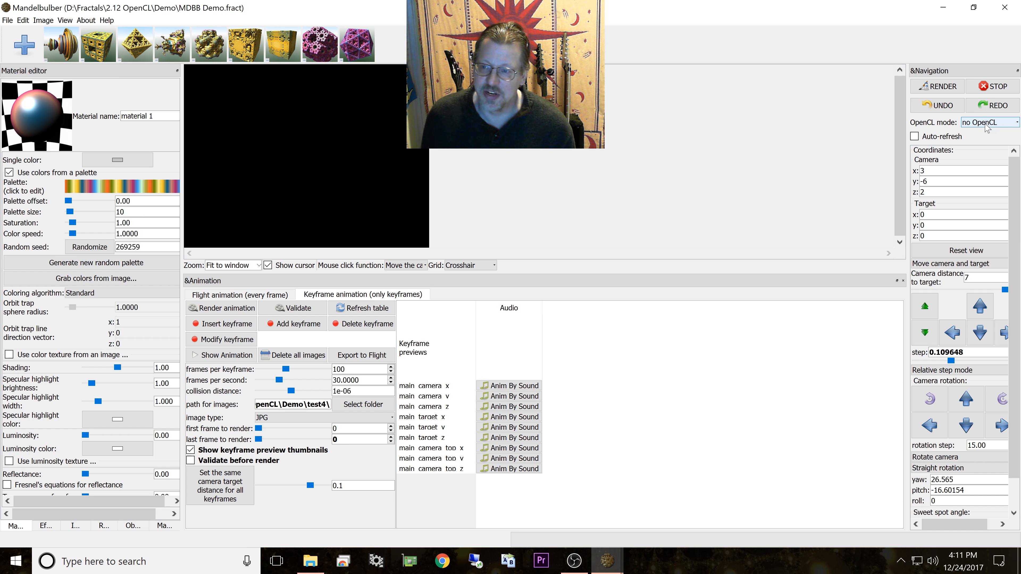
pyautogui.click(986, 124)
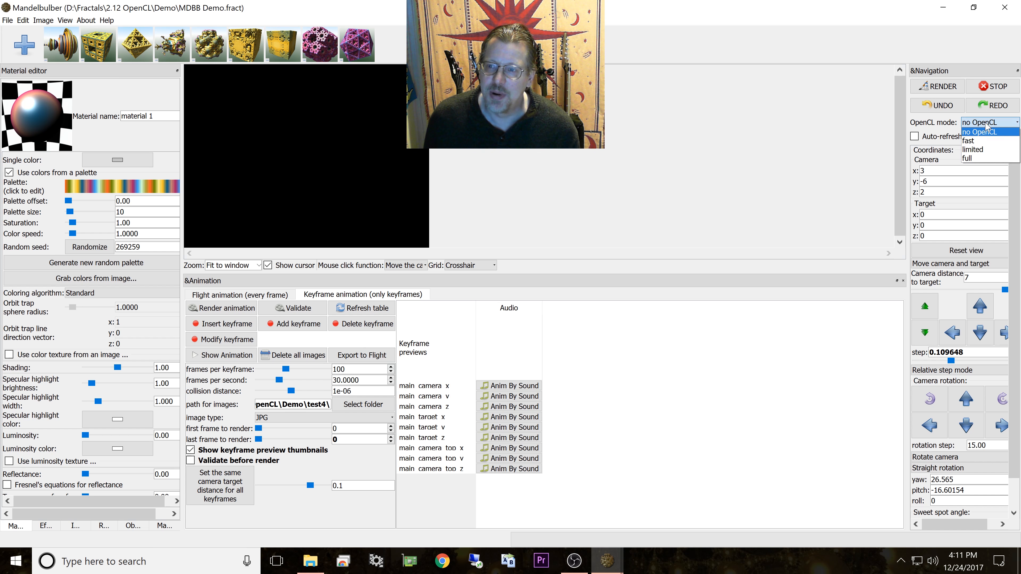
pyautogui.click(971, 159)
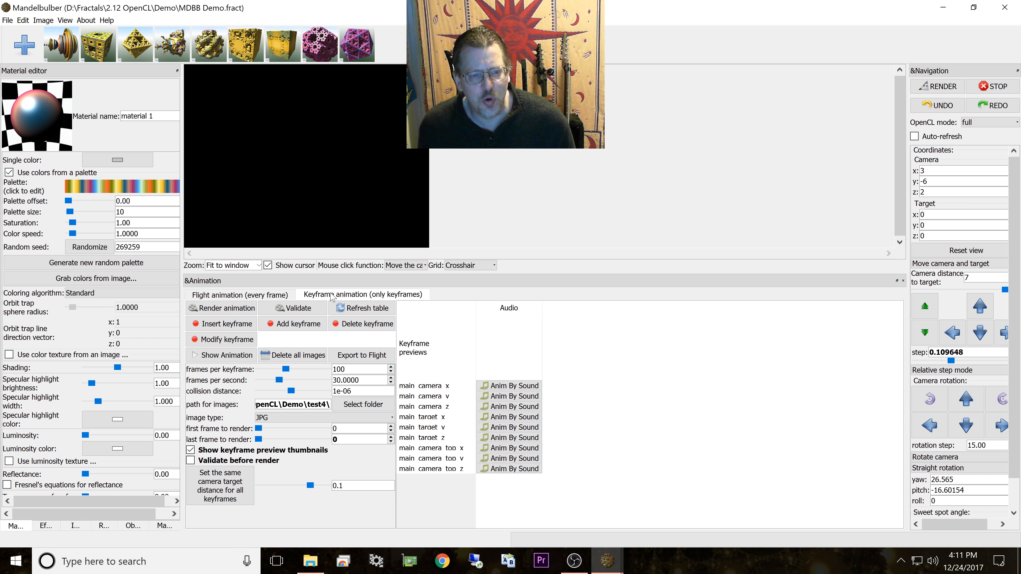
# Step: Compare the flight animation settings with the keyframe animation settings
pyautogui.click(274, 296)
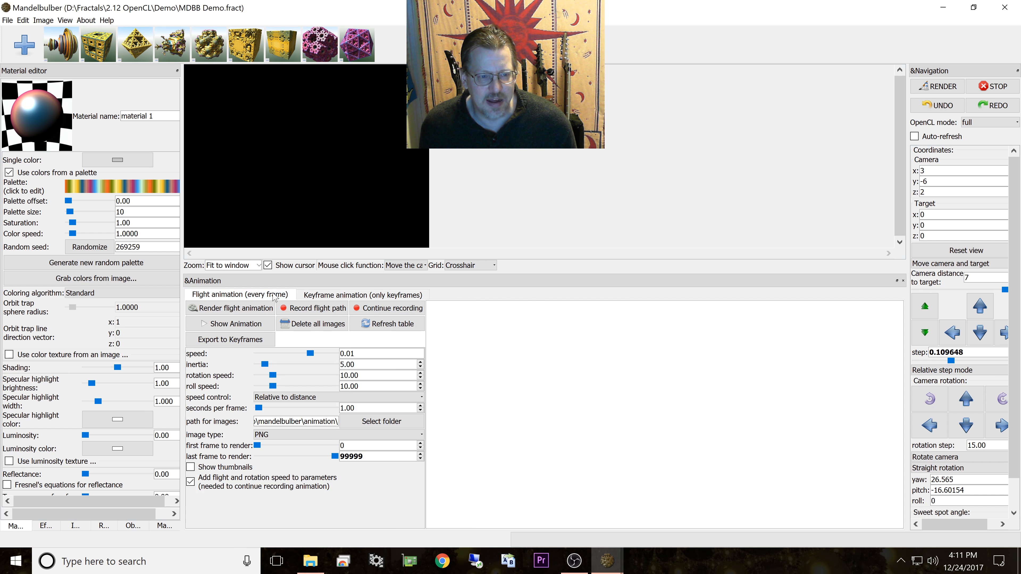
pyautogui.click(338, 298)
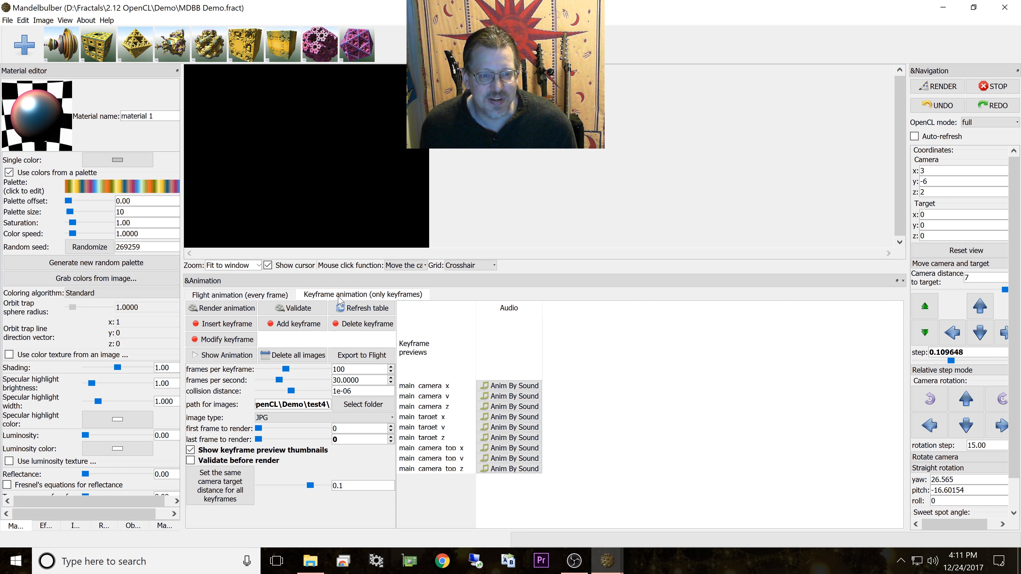
pyautogui.click(268, 297)
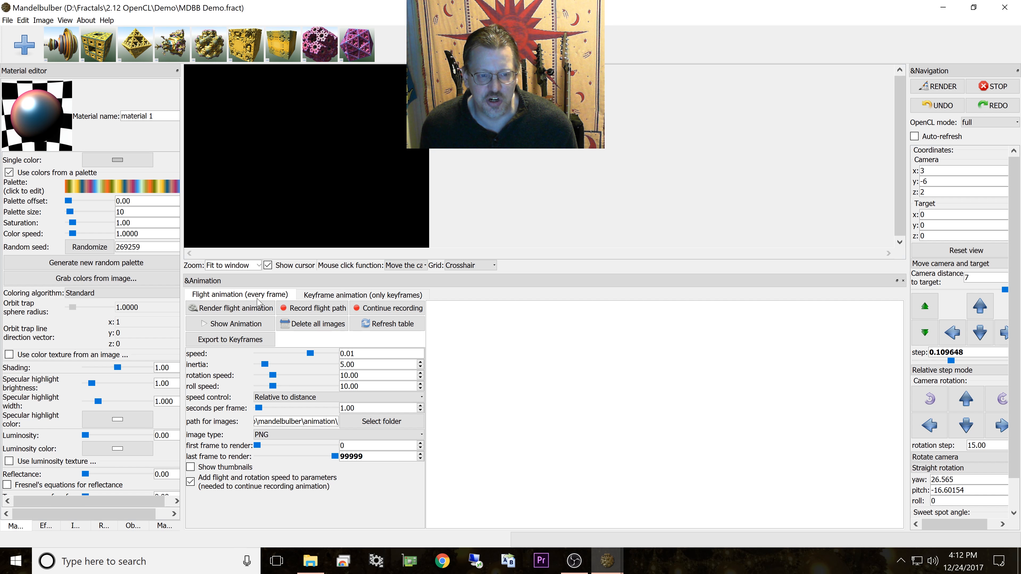
pyautogui.click(319, 298)
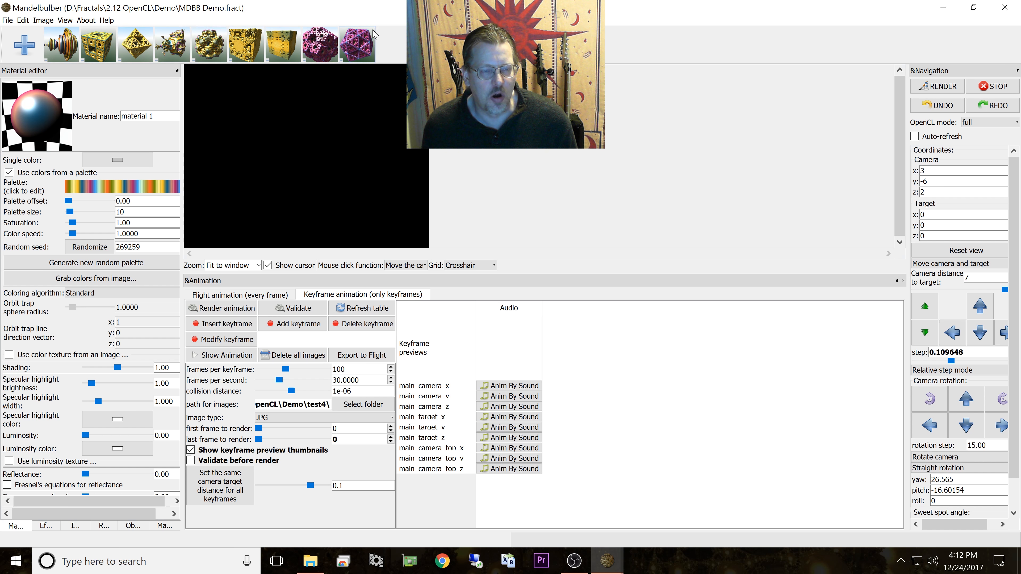
# Step: Load the mandelbulb power 9 preset and render it
pyautogui.click(208, 48)
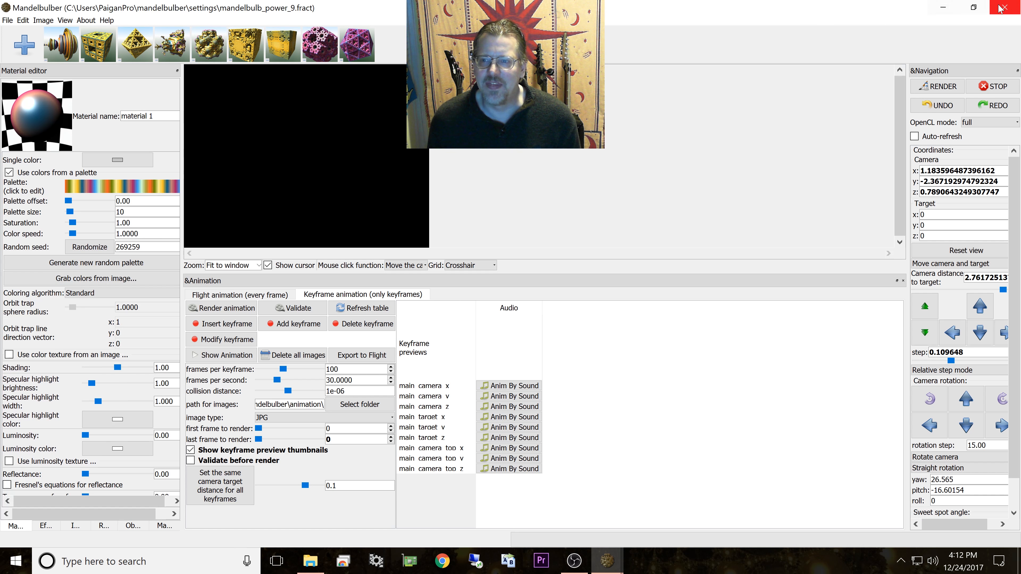
pyautogui.moveTo(533, 514)
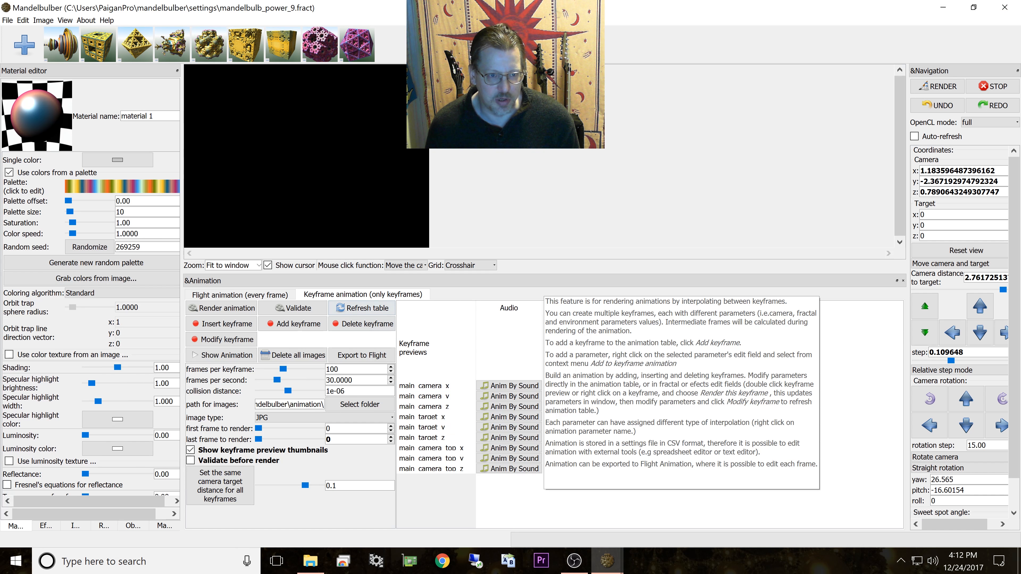
pyautogui.click(937, 86)
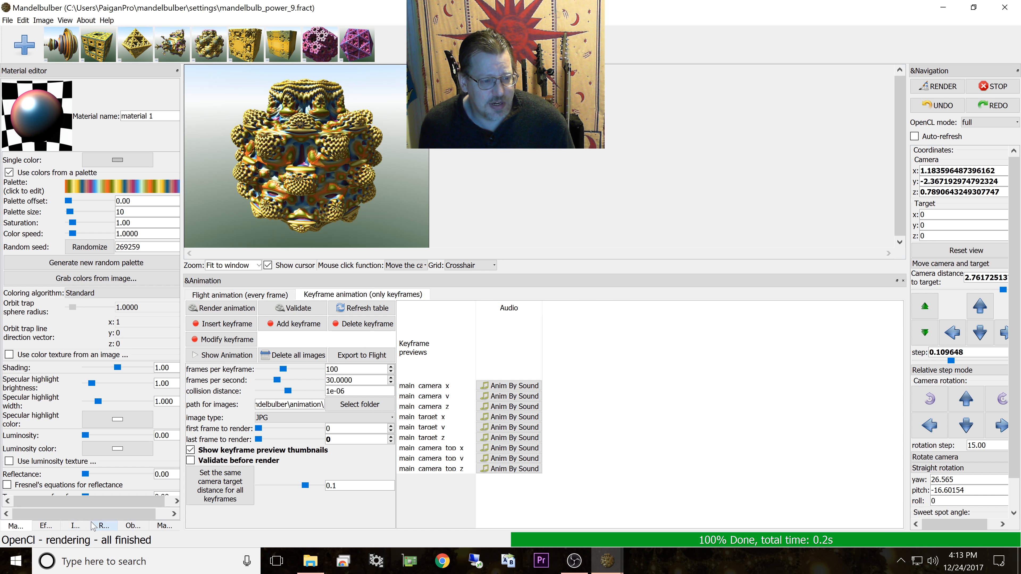
# Step: Show the image adjustments, add the current view as the animation's first keyframe, and render that keyframe
pyautogui.click(80, 525)
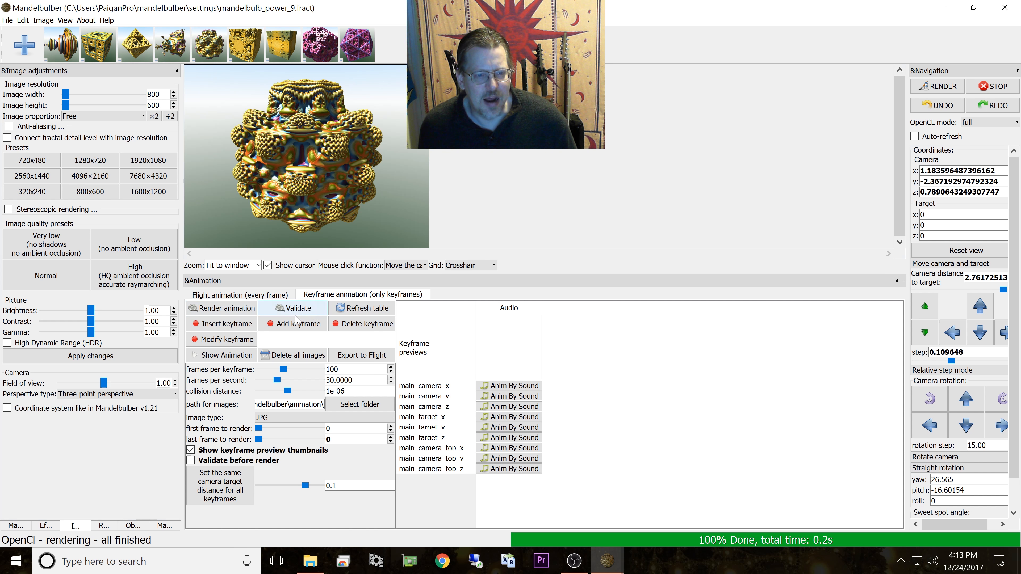
pyautogui.click(288, 324)
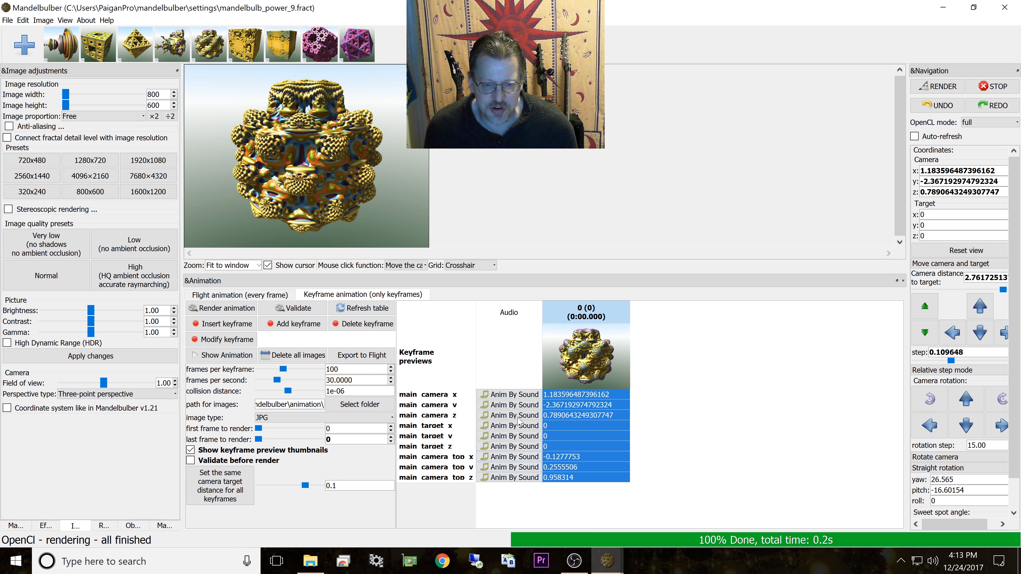
pyautogui.click(491, 479)
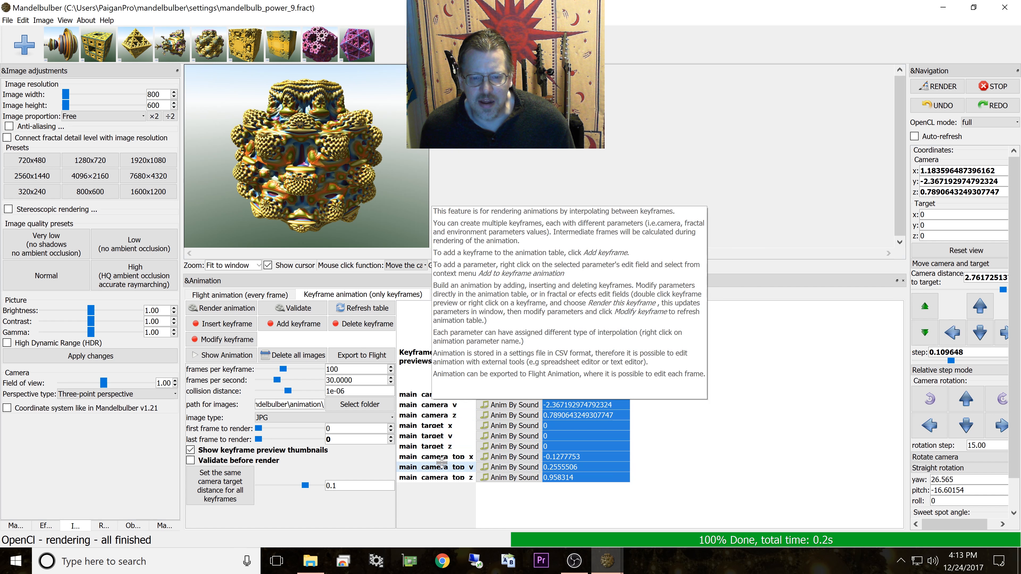
pyautogui.click(745, 426)
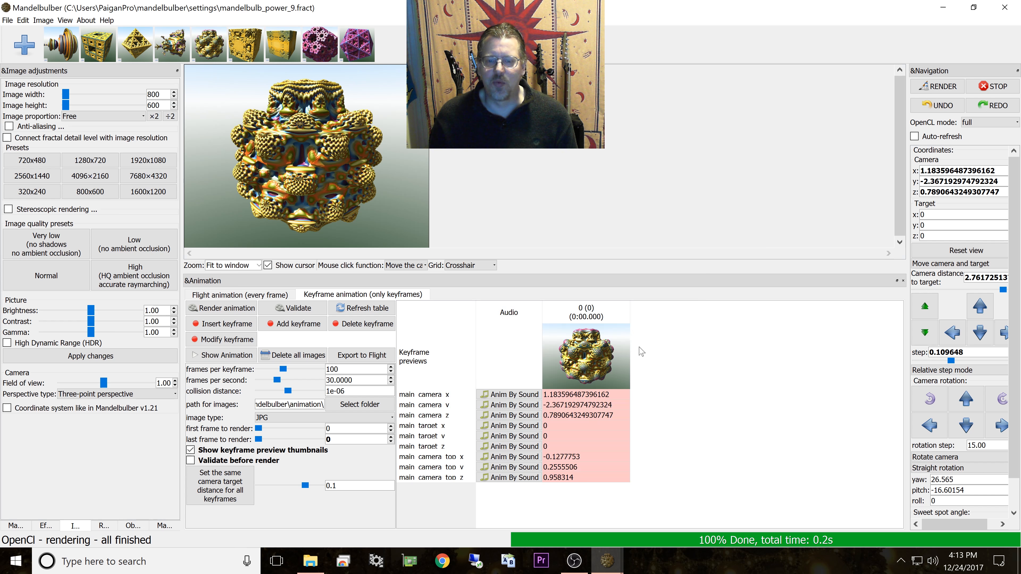
pyautogui.click(585, 361)
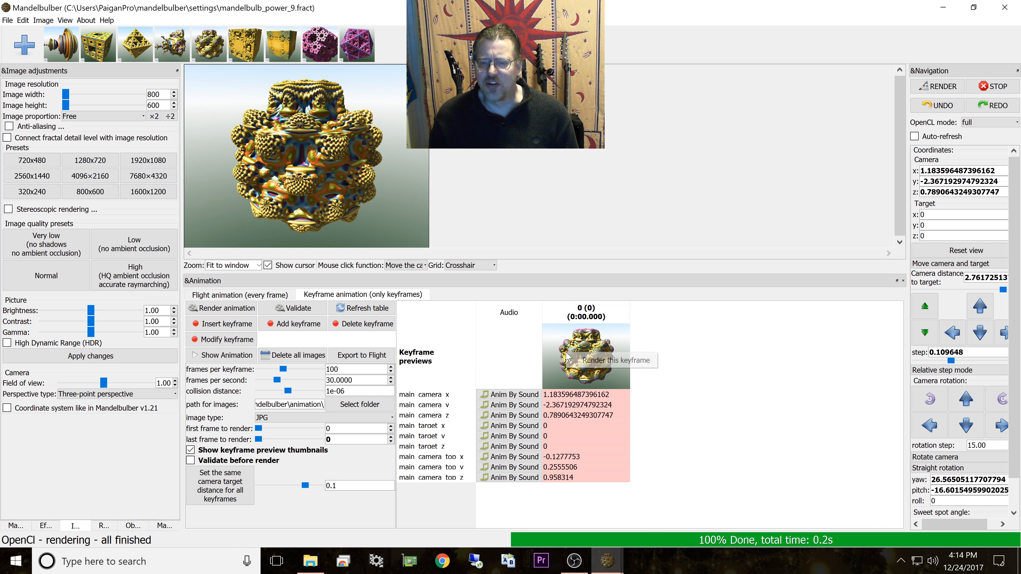
pyautogui.click(619, 363)
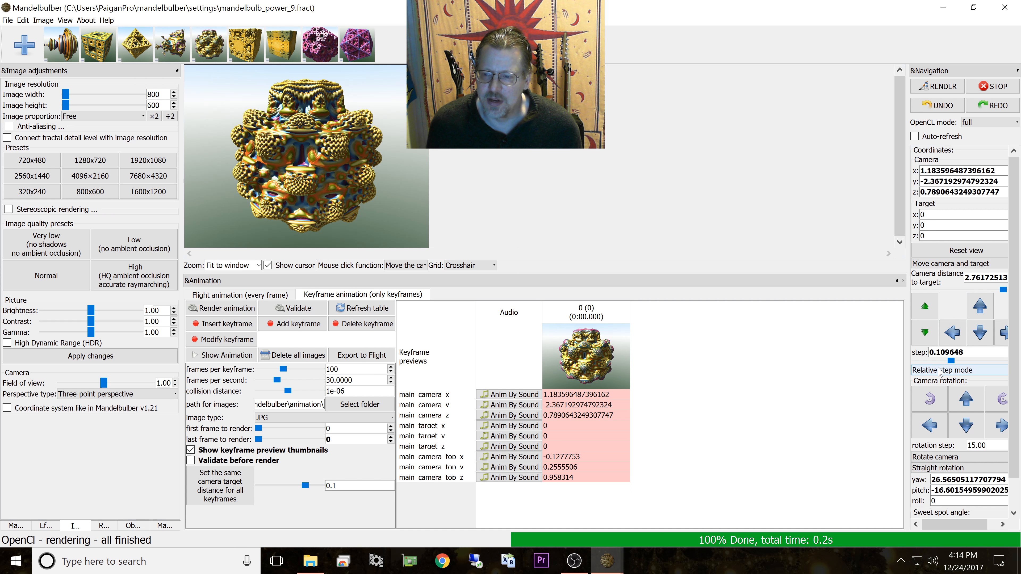
# Step: Move the camera forward toward the fractal with steps of 0.0776247 and 0.104713, and add the closer view as the second keyframe
pyautogui.moveTo(951, 361)
pyautogui.mouseDown()
pyautogui.moveTo(937, 364)
pyautogui.moveTo(1020, 371)
pyautogui.moveTo(937, 365)
pyautogui.moveTo(946, 365)
pyautogui.mouseUp()
pyautogui.click(925, 309)
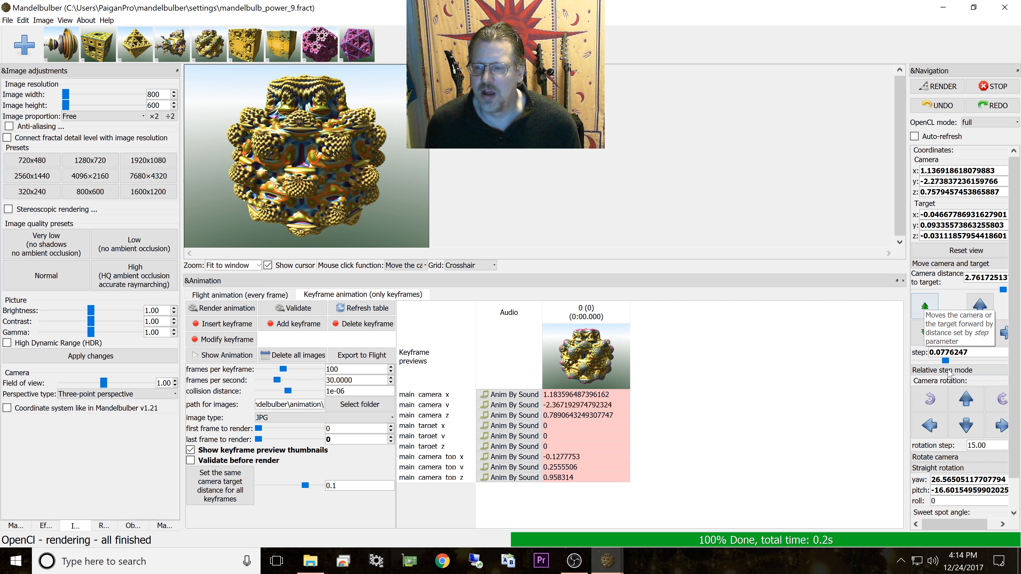
pyautogui.moveTo(946, 361); pyautogui.dragTo(950, 361)
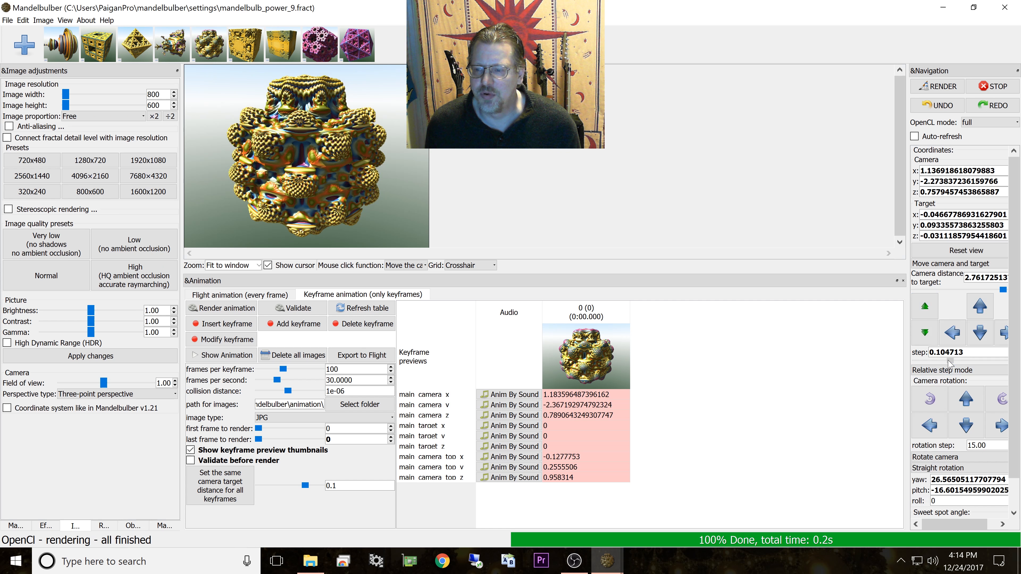
pyautogui.click(926, 308)
pyautogui.click(925, 307)
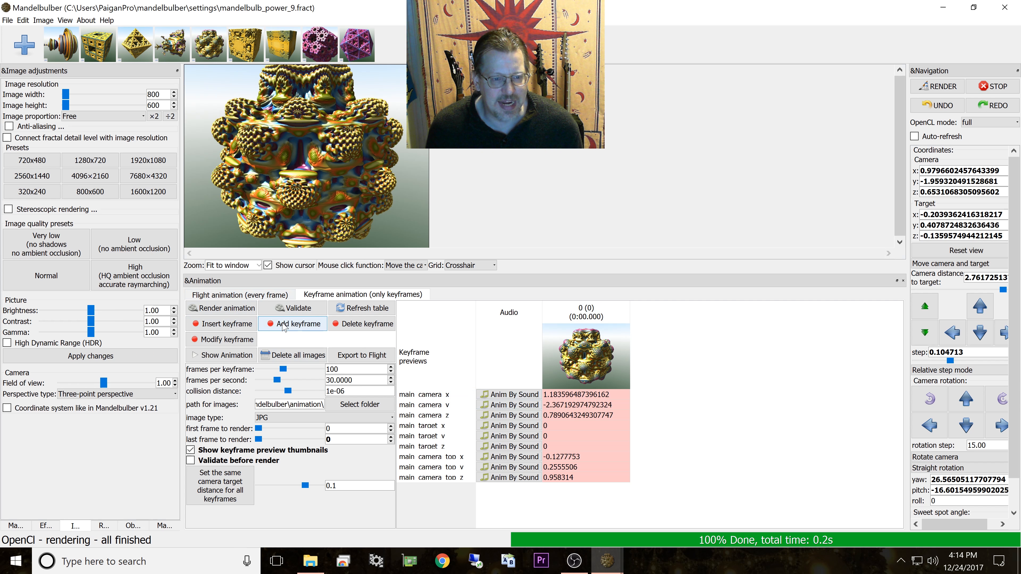
pyautogui.click(602, 318)
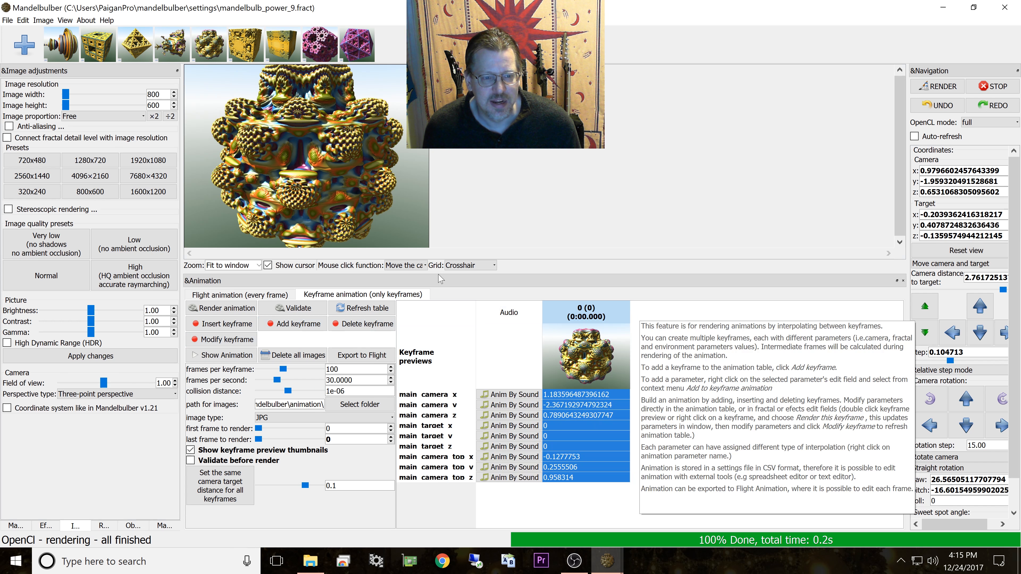
pyautogui.click(292, 327)
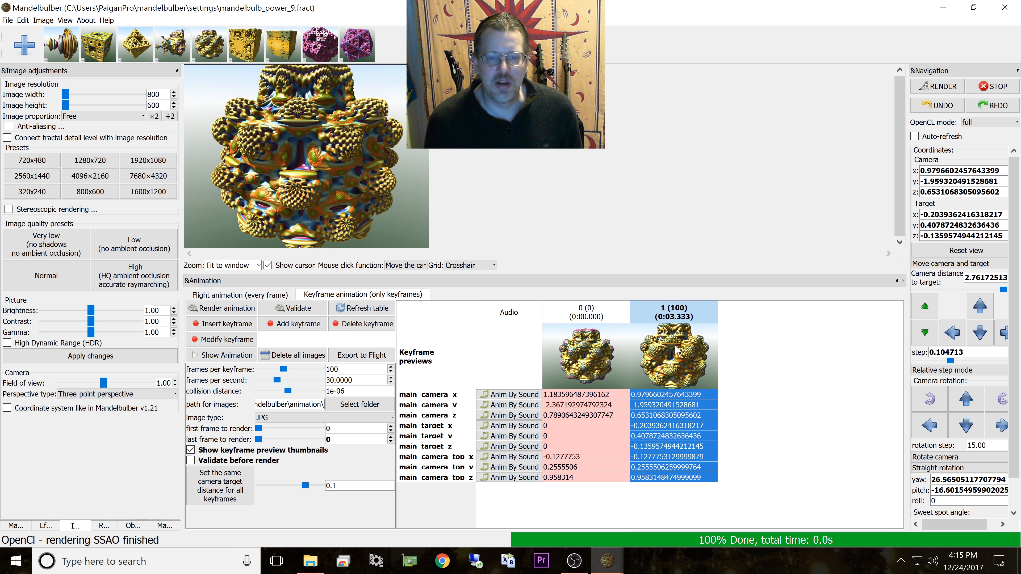
# Step: Alternate between keyframes 0 and 1 in the animation table and render keyframe 0 in the main view
pyautogui.click(574, 305)
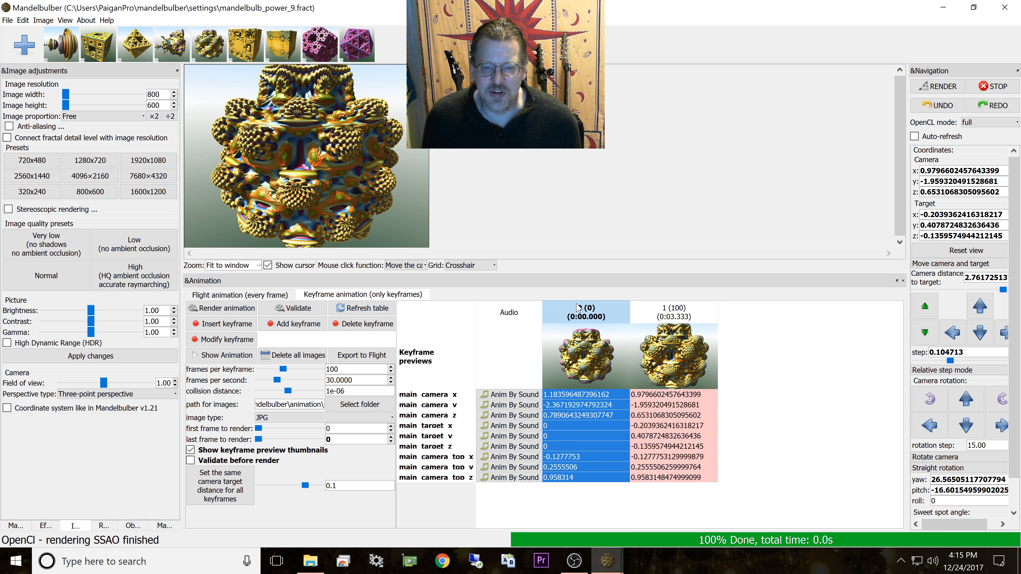
pyautogui.click(694, 316)
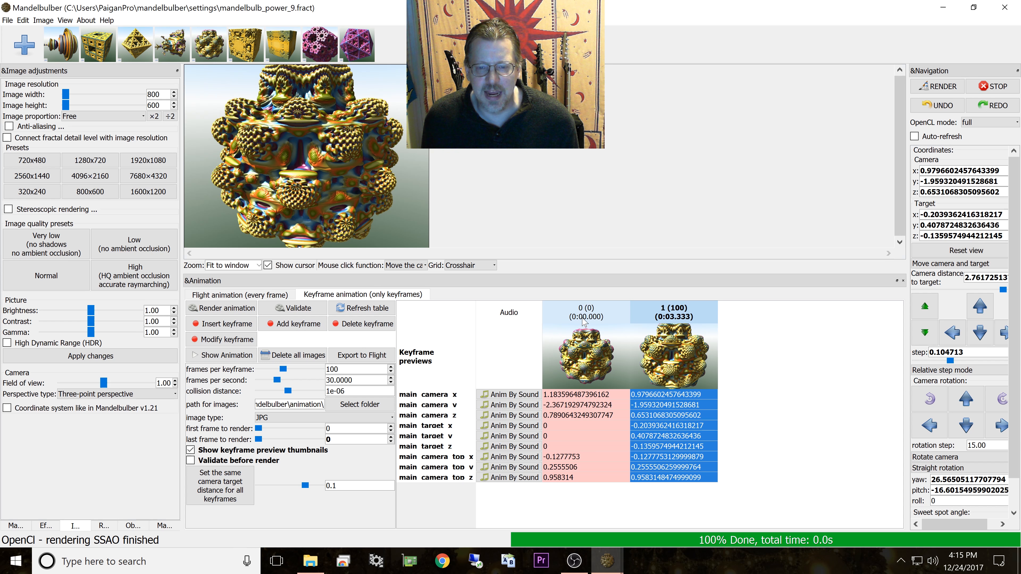
pyautogui.click(588, 308)
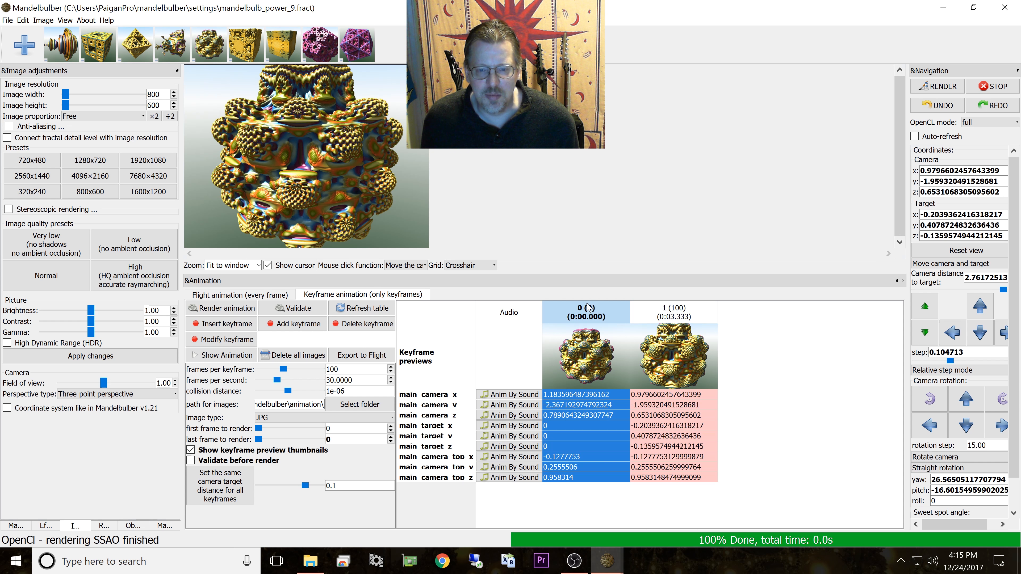
pyautogui.doubleClick(603, 368)
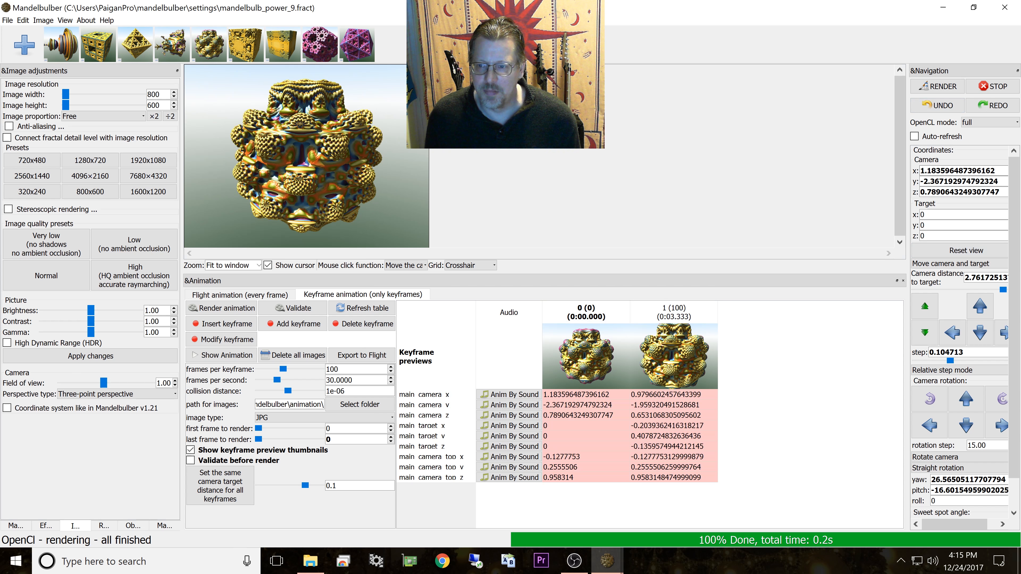
pyautogui.click(670, 312)
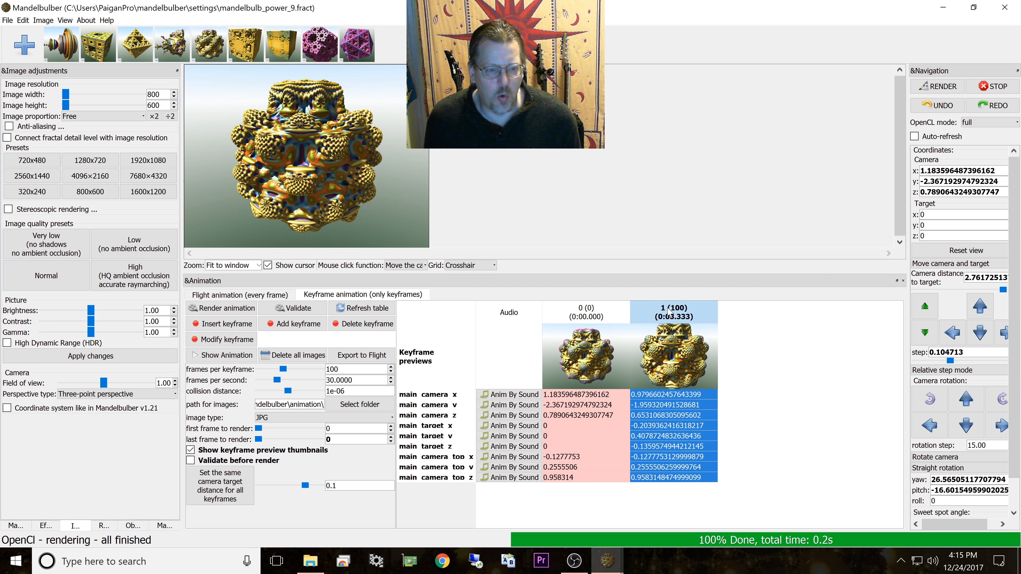
# Step: Add the current view as a third keyframe and delete keyframe 0 from the animation table
pyautogui.click(299, 324)
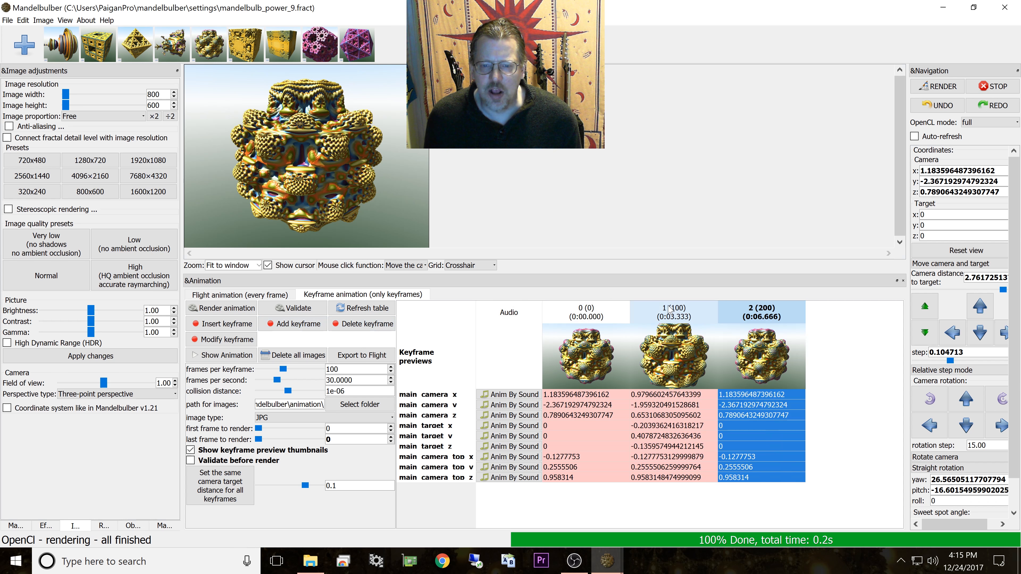
pyautogui.click(586, 313)
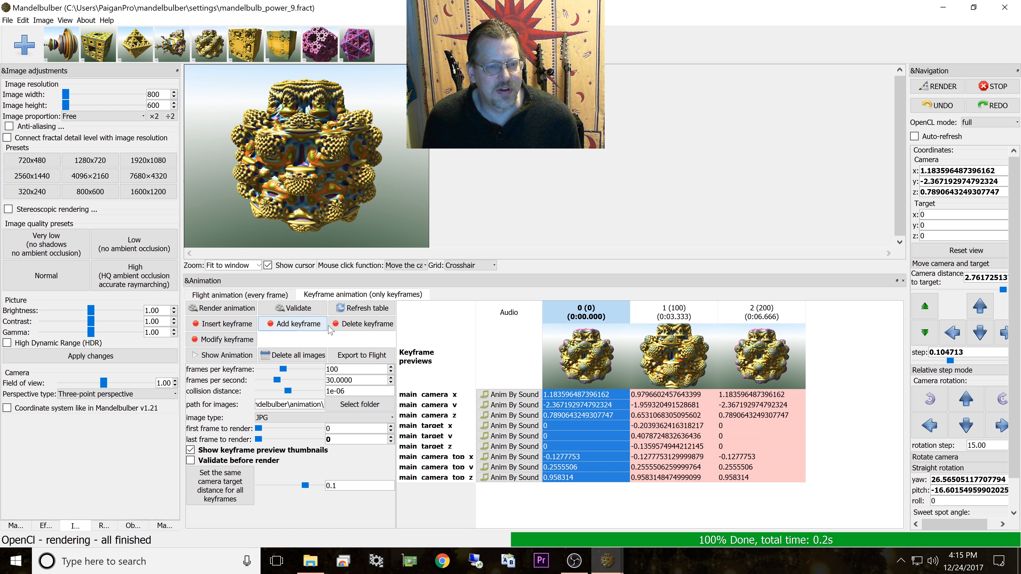
pyautogui.click(348, 328)
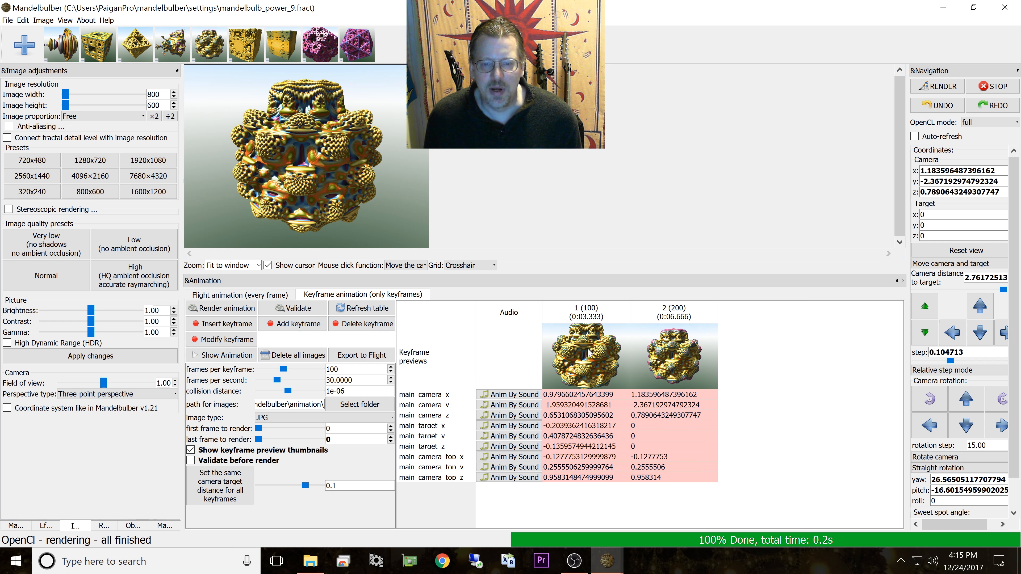
# Step: Insert the current view as a keyframe before keyframe 1 (100) and delete the last keyframe, 2 (200)
pyautogui.click(685, 357)
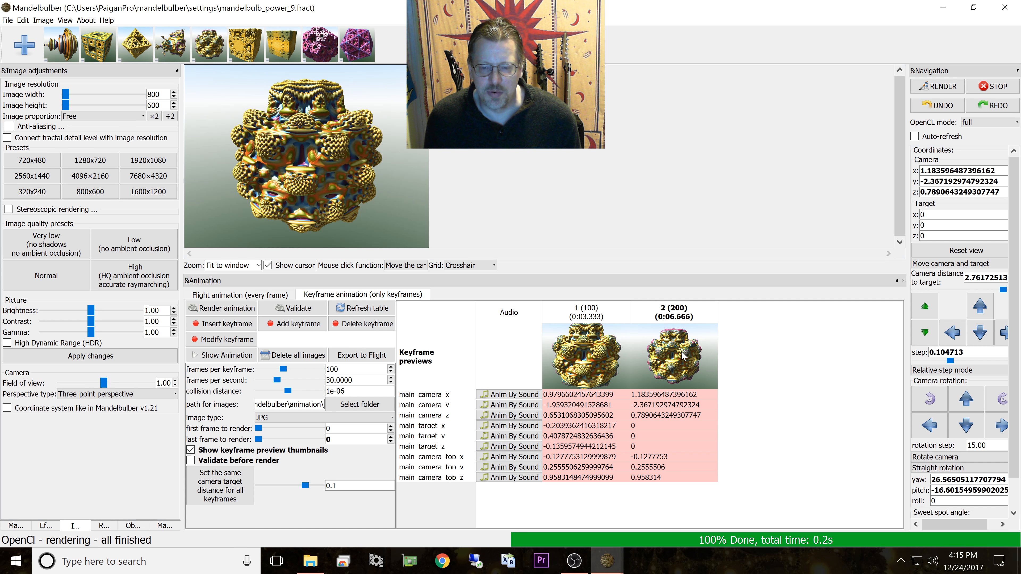
pyautogui.click(589, 318)
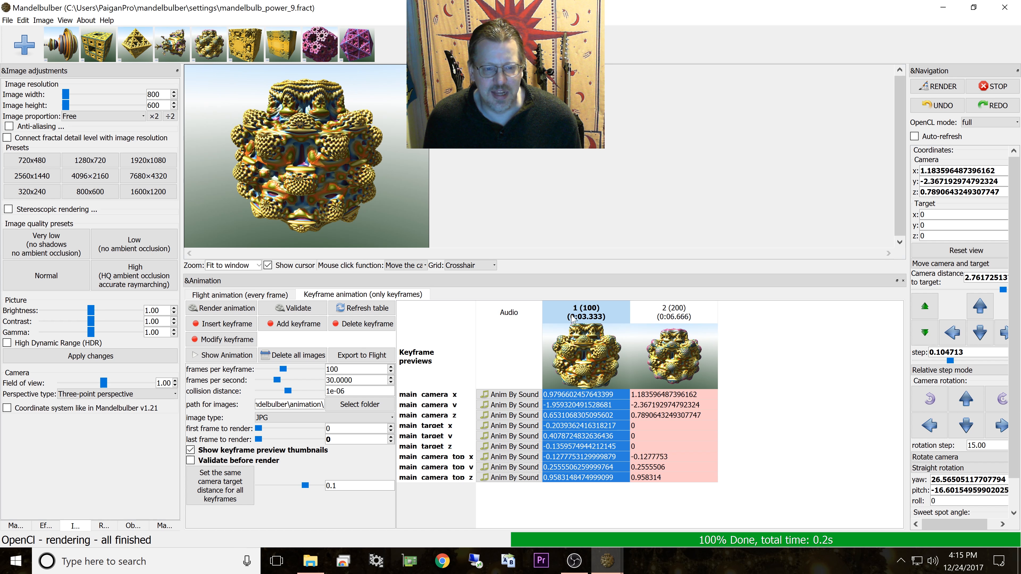
pyautogui.click(214, 328)
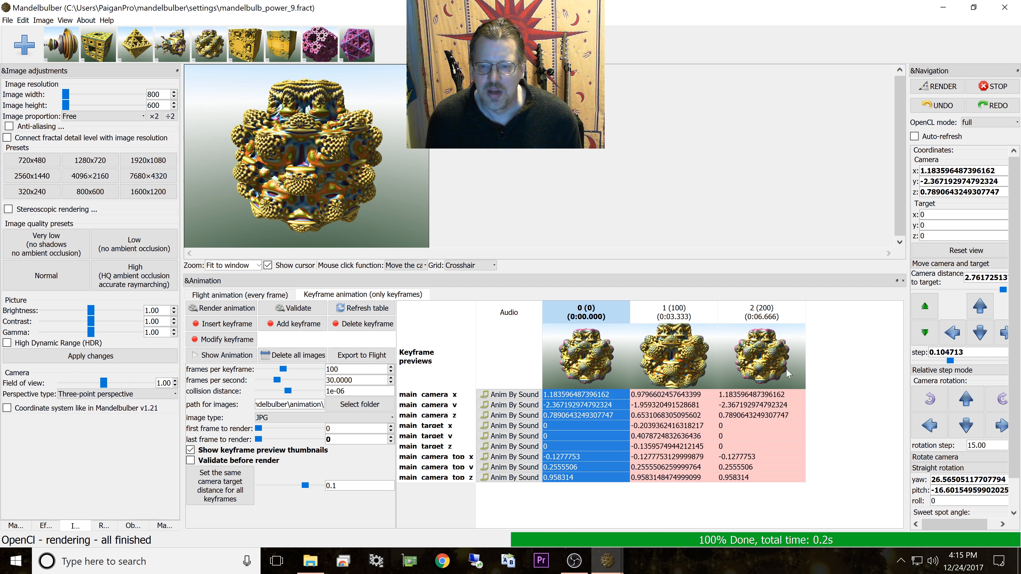
pyautogui.click(771, 369)
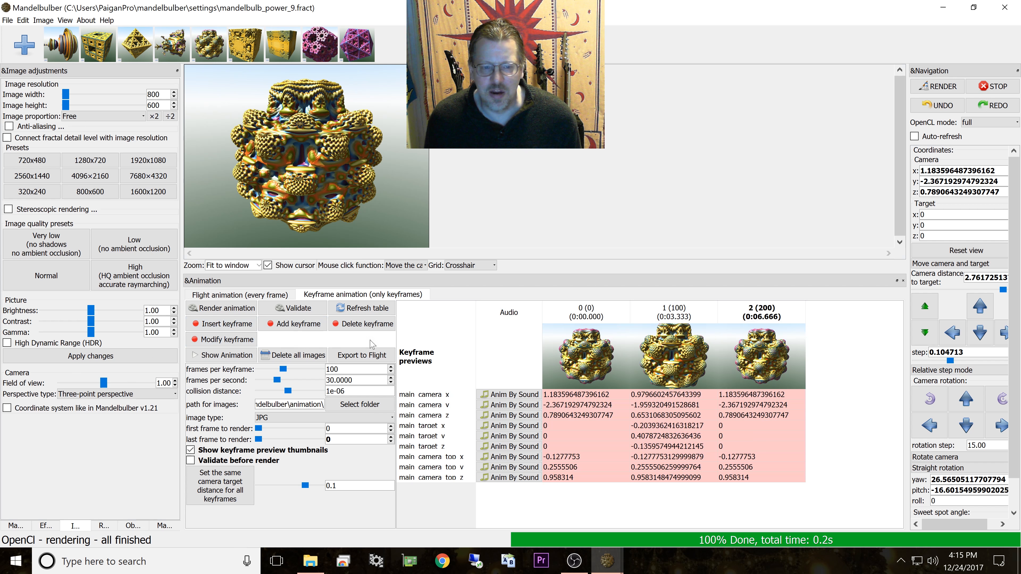
pyautogui.click(362, 324)
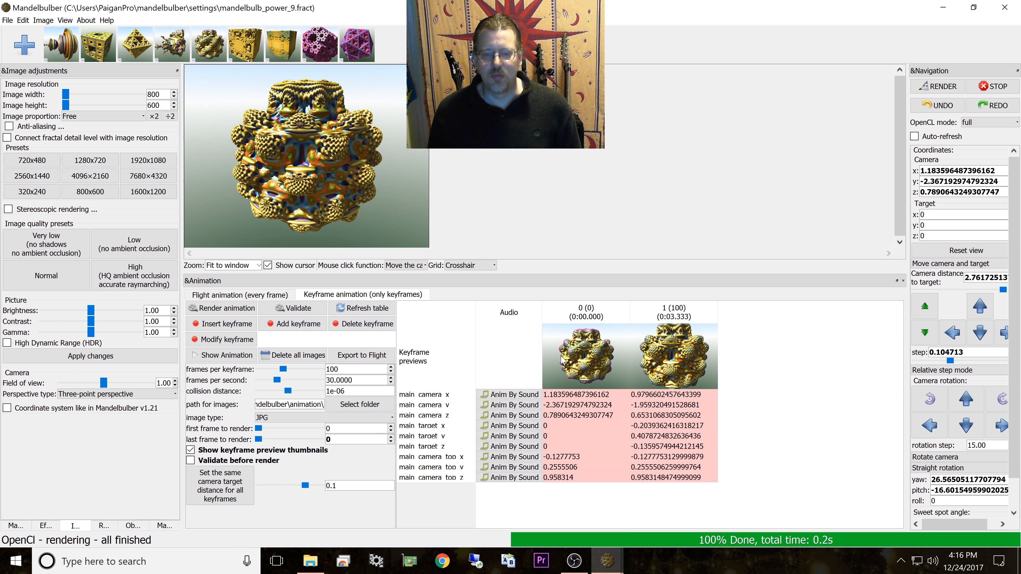
# Step: Select the last keyframe and move the camera and target forward in three relative steps of 0.104713
pyautogui.click(581, 318)
pyautogui.click(674, 312)
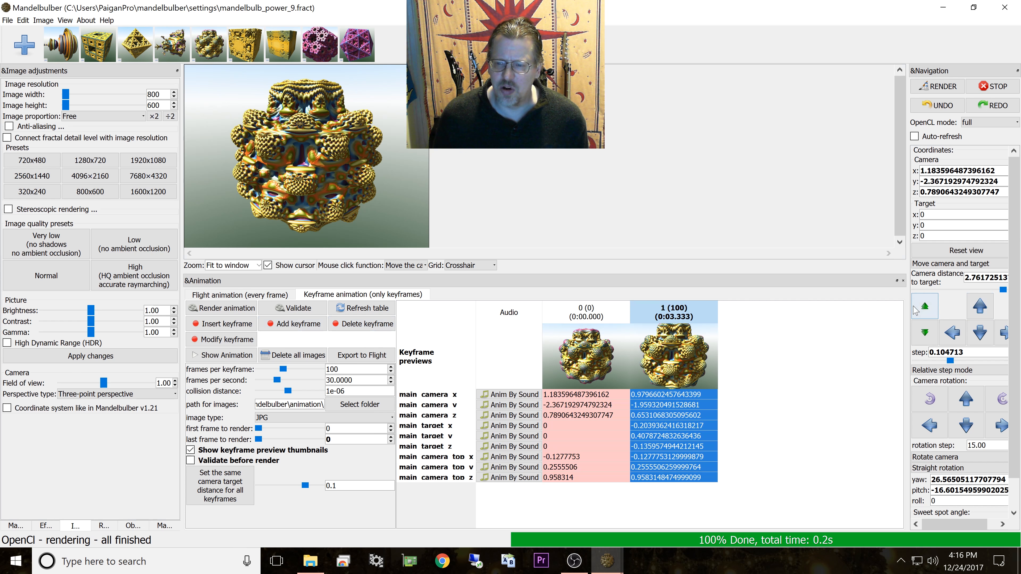
pyautogui.click(924, 309)
pyautogui.click(924, 309)
pyautogui.click(924, 309)
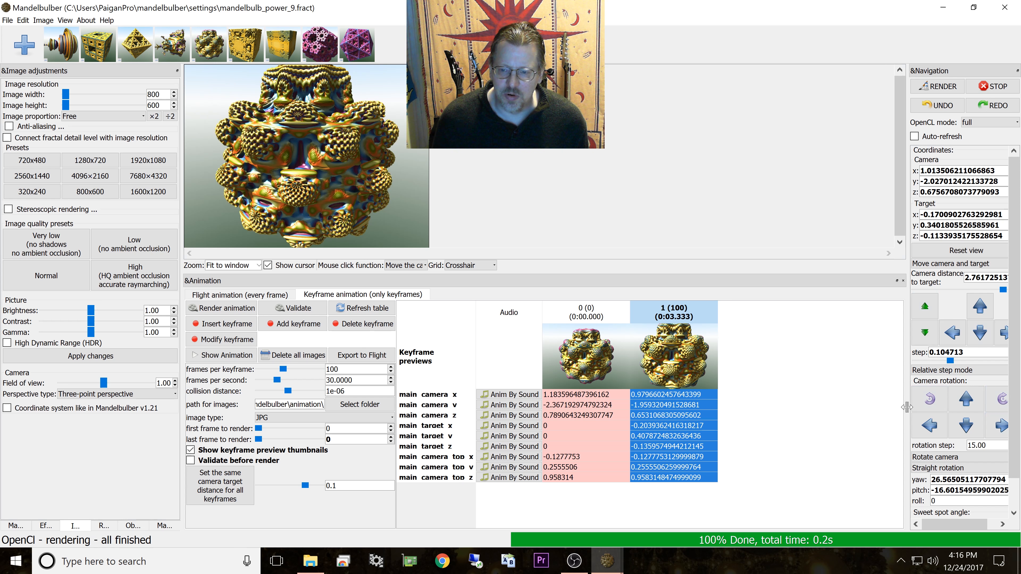
# Step: Roll the camera to about 60 degrees in 15-degree steps and rotate it upward by one 15-degree step
pyautogui.moveTo(907, 407); pyautogui.dragTo(867, 409)
pyautogui.click(985, 401)
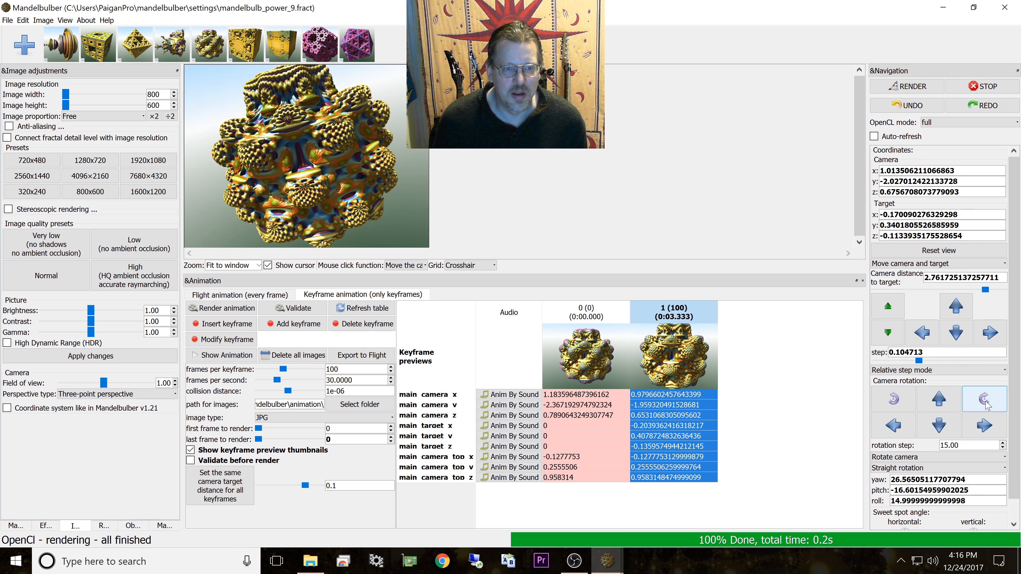
pyautogui.click(984, 400)
pyautogui.click(984, 400)
pyautogui.click(984, 401)
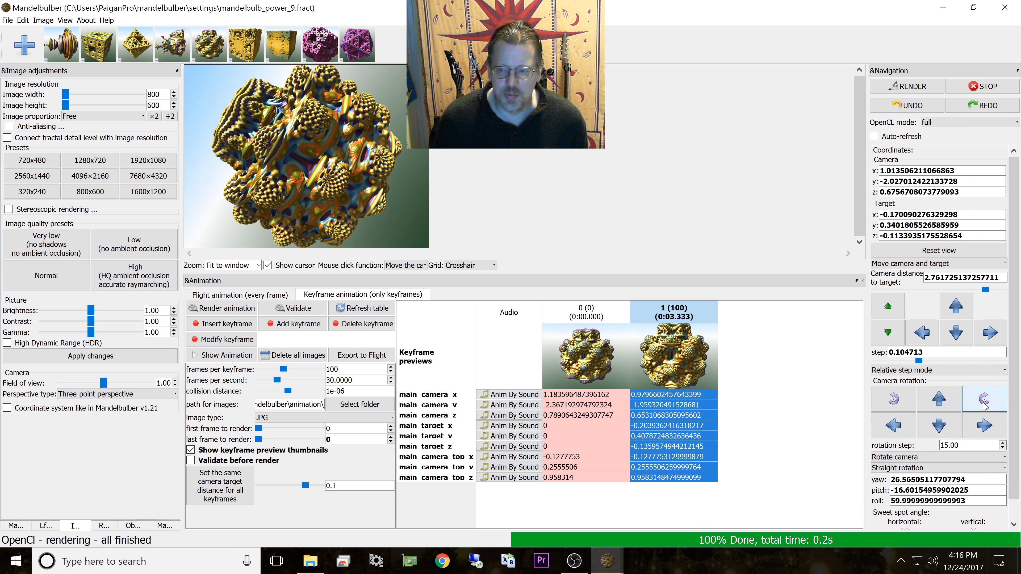
pyautogui.click(947, 404)
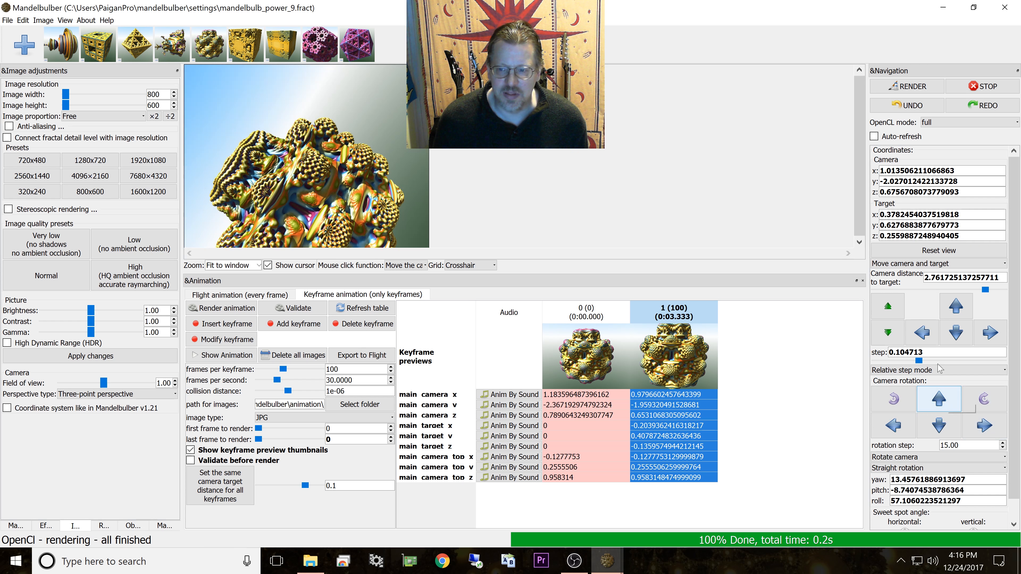
# Step: Move the camera and target down in three steps of 0.104713 and rotate the camera left by 15 degrees
pyautogui.click(956, 332)
pyautogui.click(956, 332)
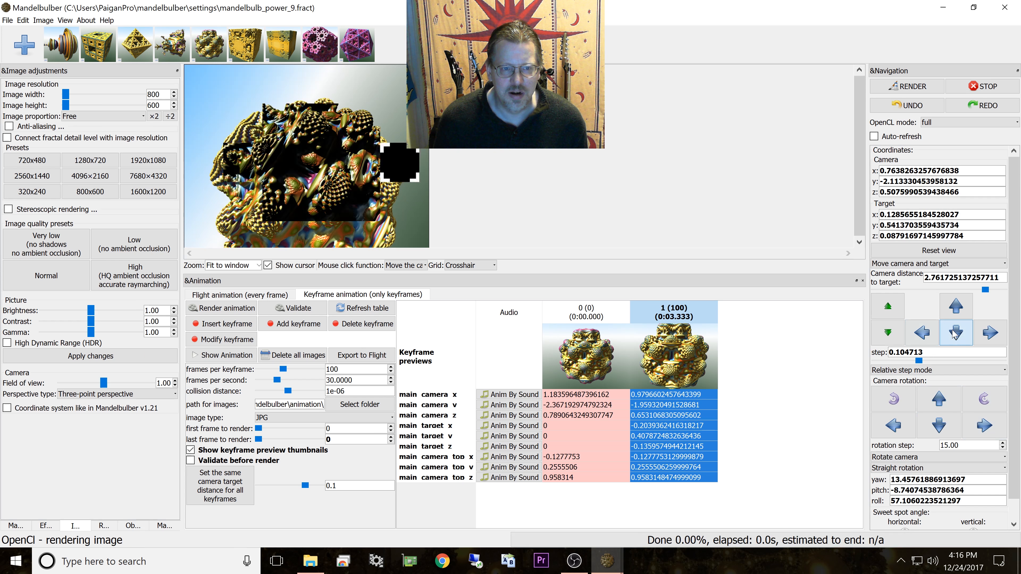
pyautogui.click(956, 332)
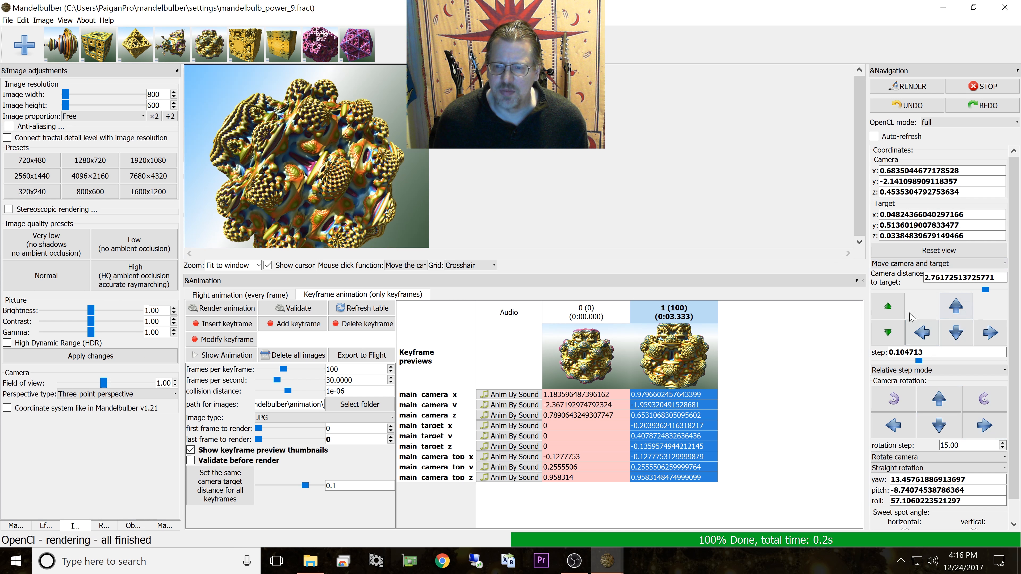
pyautogui.click(899, 424)
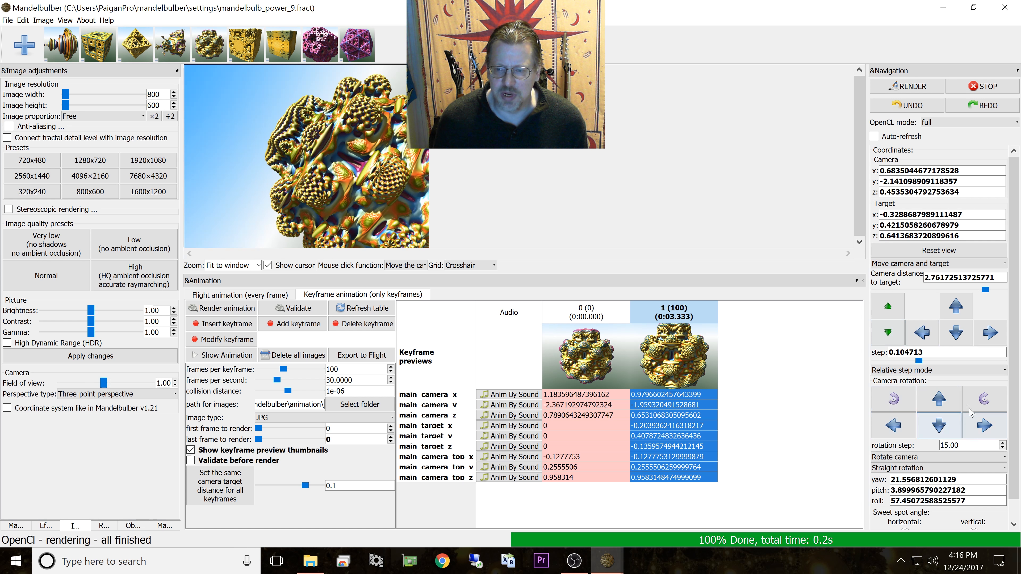
# Step: Move the camera and target right in steps of 0.104713 and add the view as keyframe 2 (200)
pyautogui.click(990, 336)
pyautogui.click(987, 333)
pyautogui.click(987, 333)
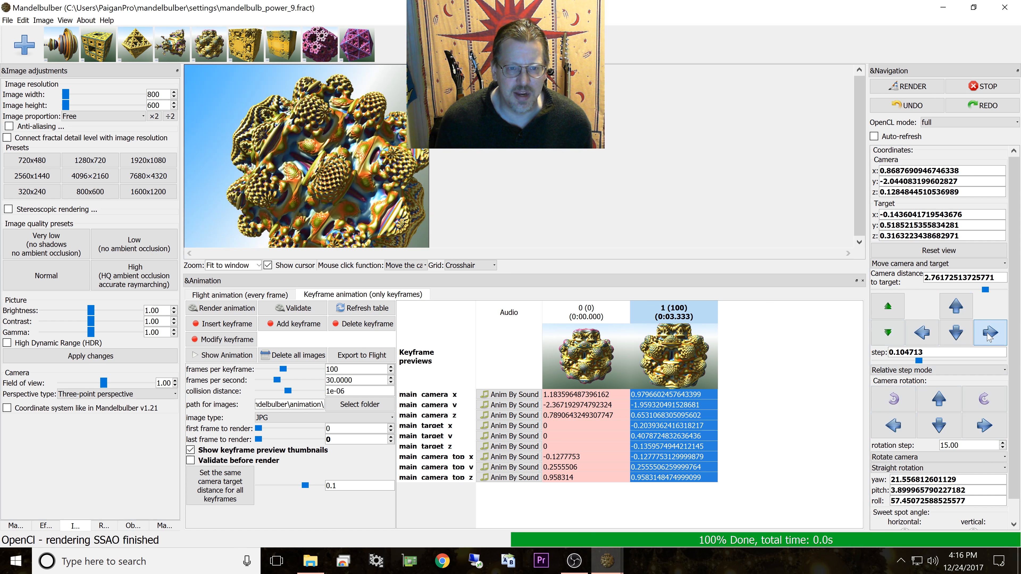
pyautogui.click(987, 333)
pyautogui.click(987, 333)
pyautogui.click(987, 333)
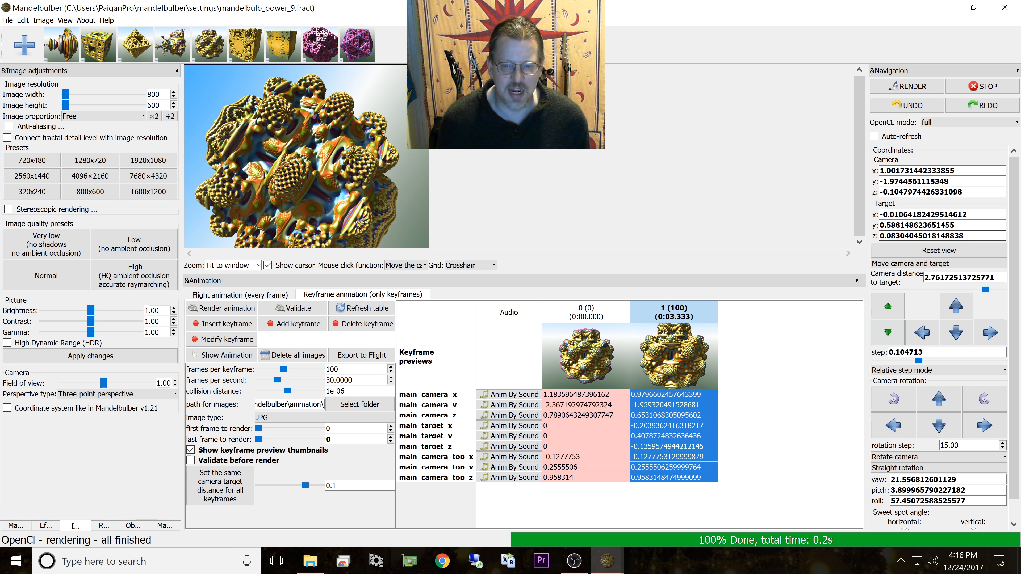
pyautogui.click(283, 324)
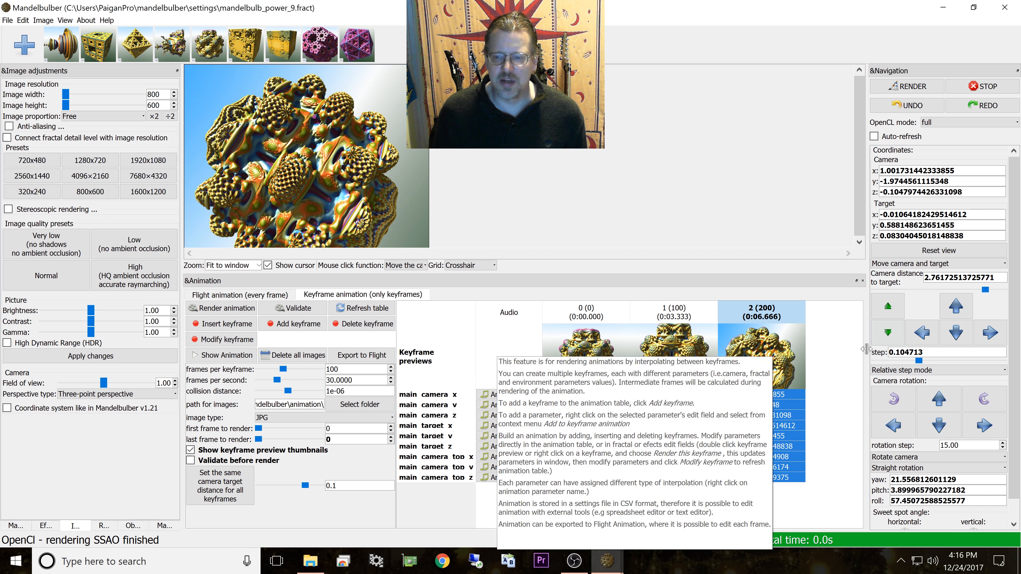
# Step: Roll the camera to about 102.45 degrees in three 15-degree steps and rotate it right by two steps
pyautogui.click(978, 404)
pyautogui.click(978, 403)
pyautogui.click(978, 404)
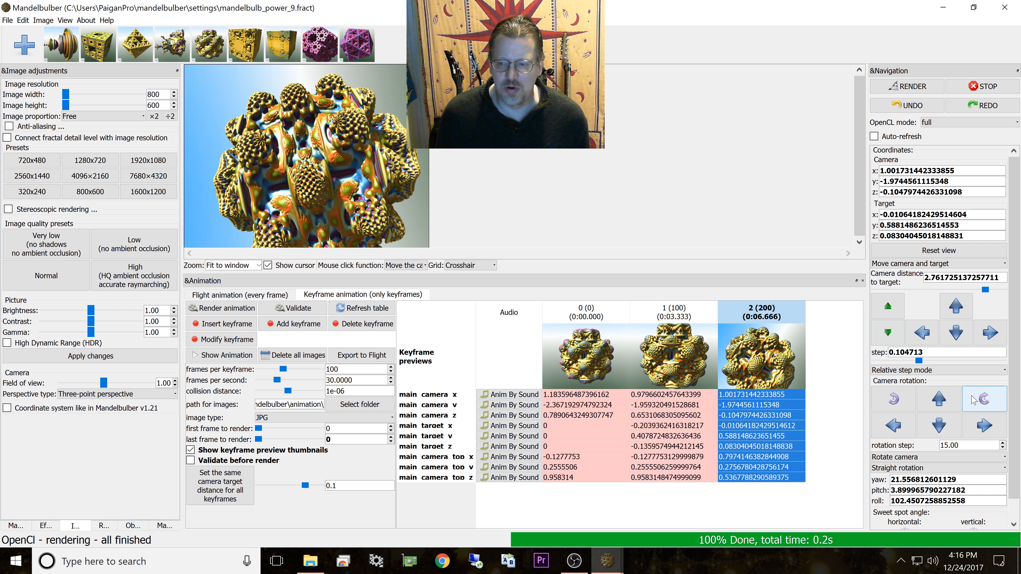
pyautogui.click(982, 431)
pyautogui.click(981, 432)
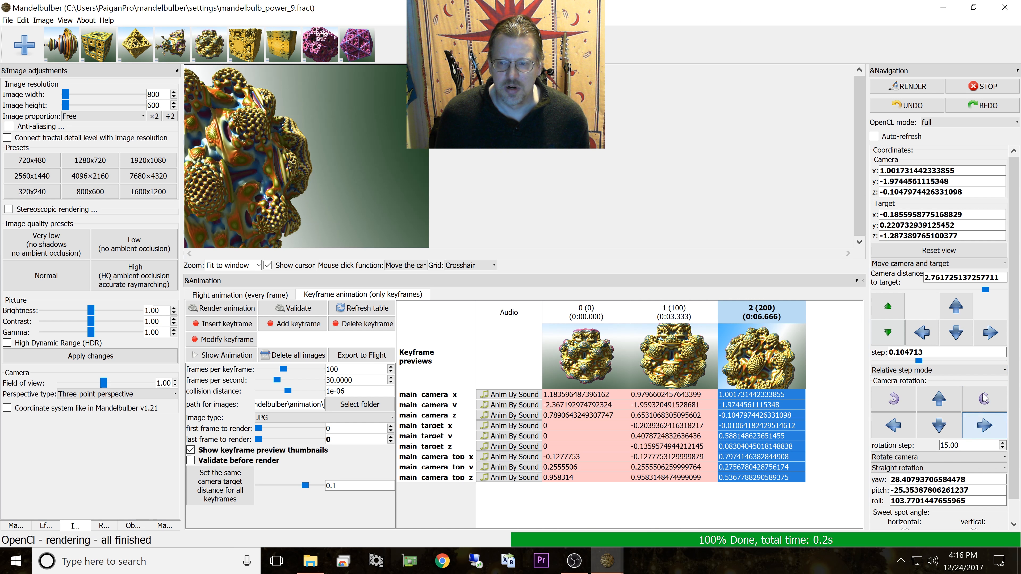
# Step: Move the camera and target left in steps of 0.104713 and add the view as keyframe 3 (300)
pyautogui.click(921, 335)
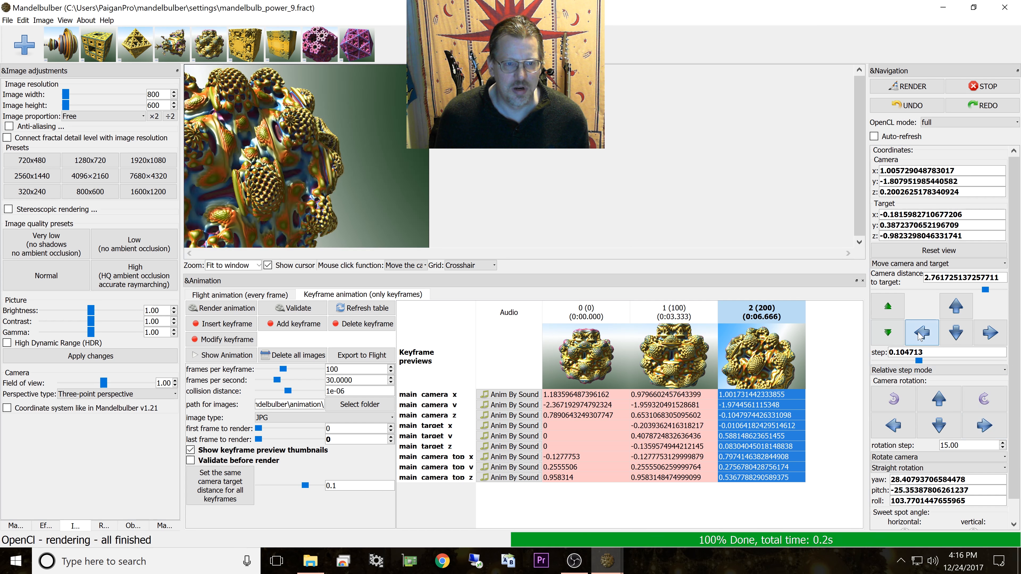
pyautogui.click(922, 336)
pyautogui.click(922, 335)
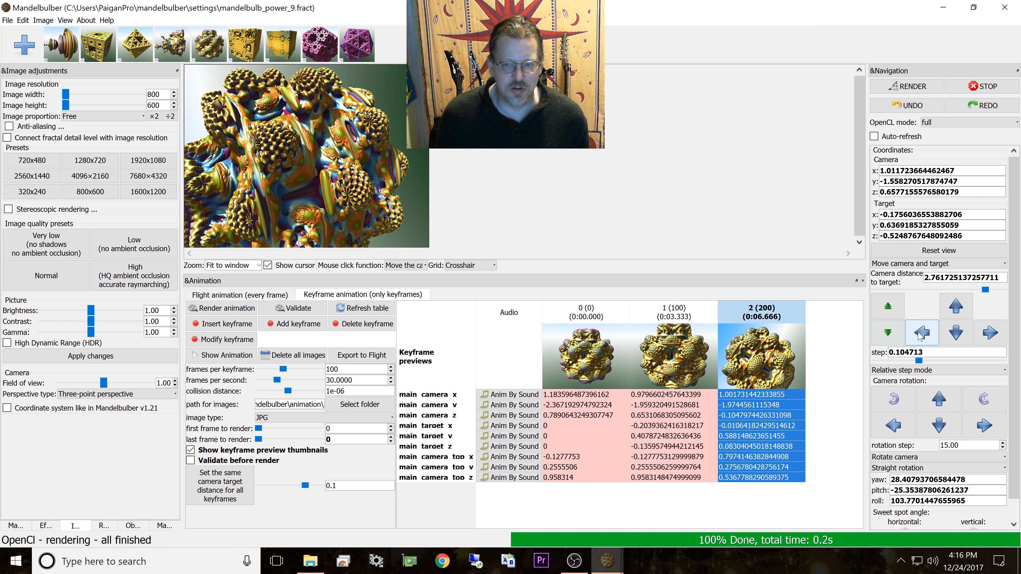
pyautogui.click(272, 328)
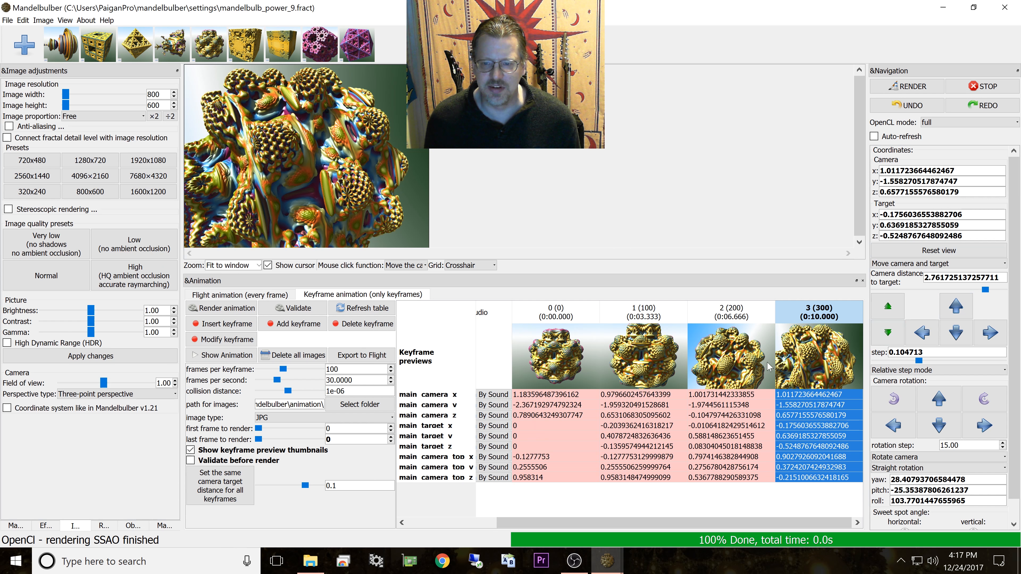
# Step: Render keyframe 0 in the main view and add that view again as the closing keyframe, 4 (400)
pyautogui.click(556, 352)
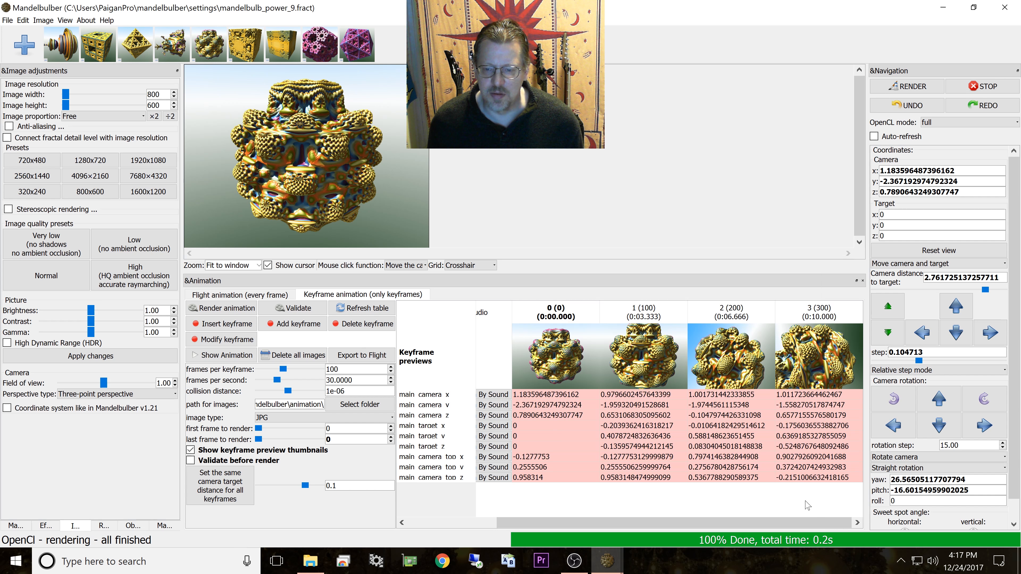
pyautogui.click(842, 341)
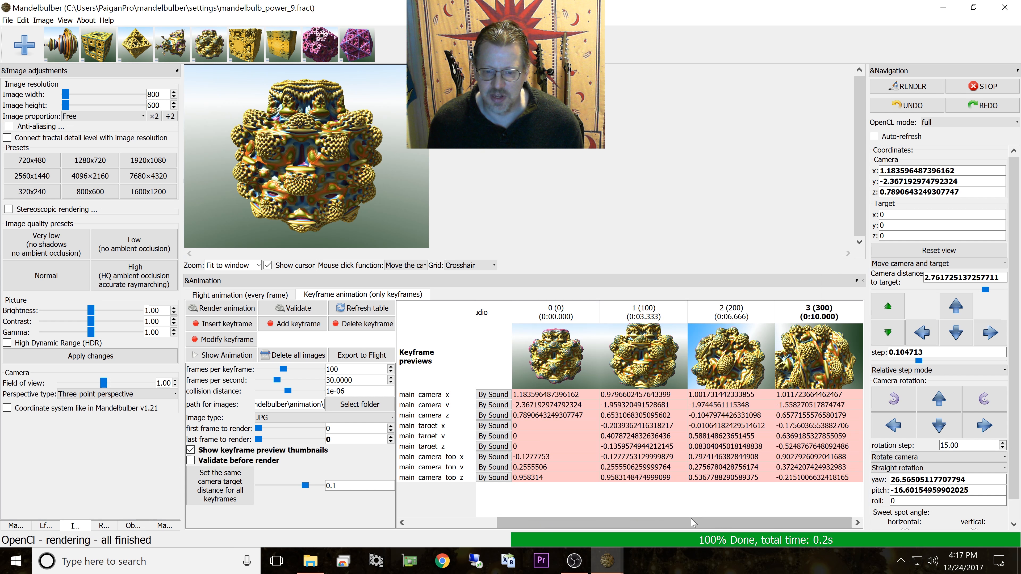
pyautogui.moveTo(684, 525); pyautogui.dragTo(759, 540)
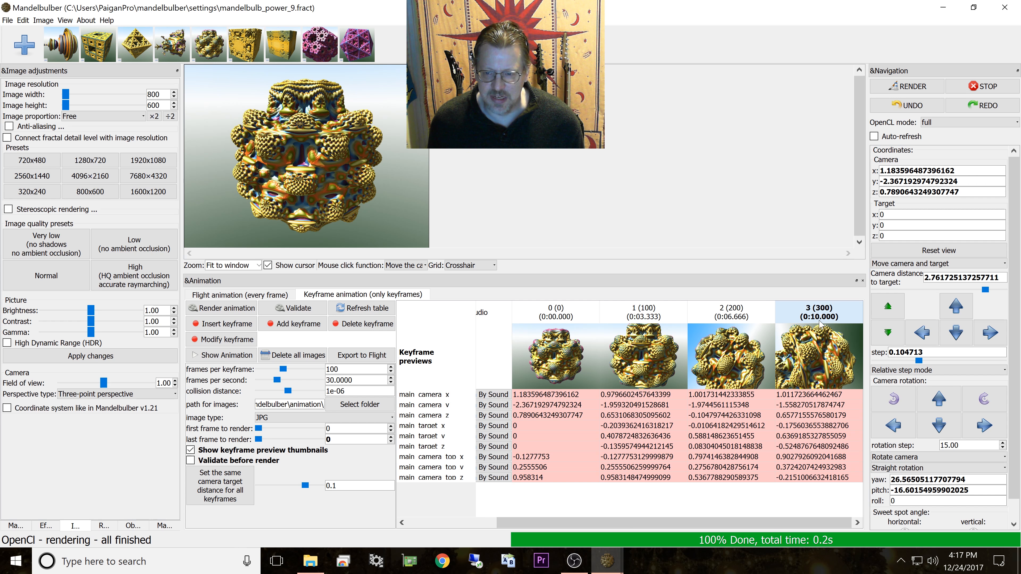
pyautogui.click(276, 324)
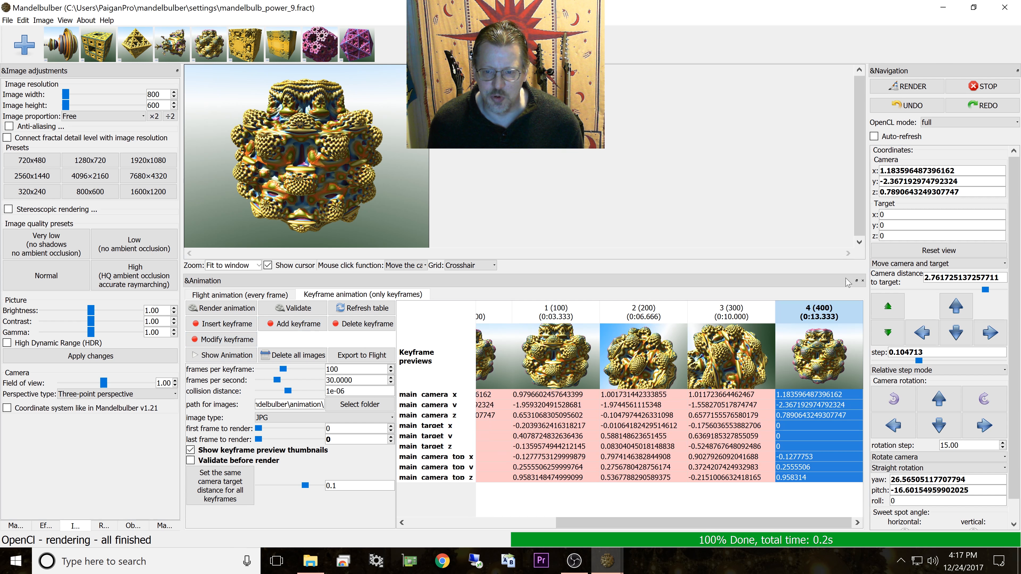
# Step: Look through keyframes 0 to 4 in the animation table and refresh the table
pyautogui.moveTo(764, 522); pyautogui.dragTo(613, 523)
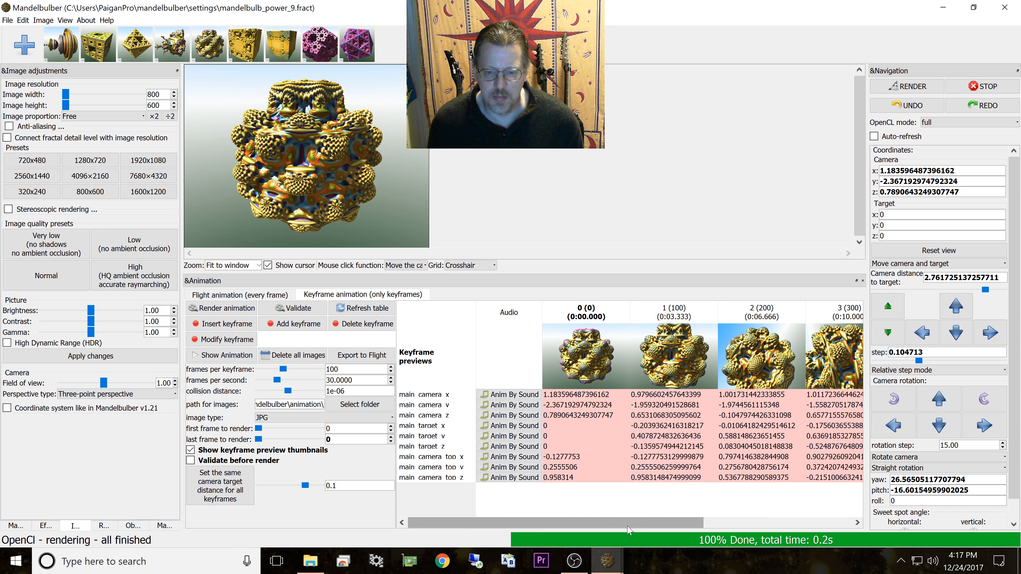
pyautogui.moveTo(625, 524); pyautogui.dragTo(800, 525)
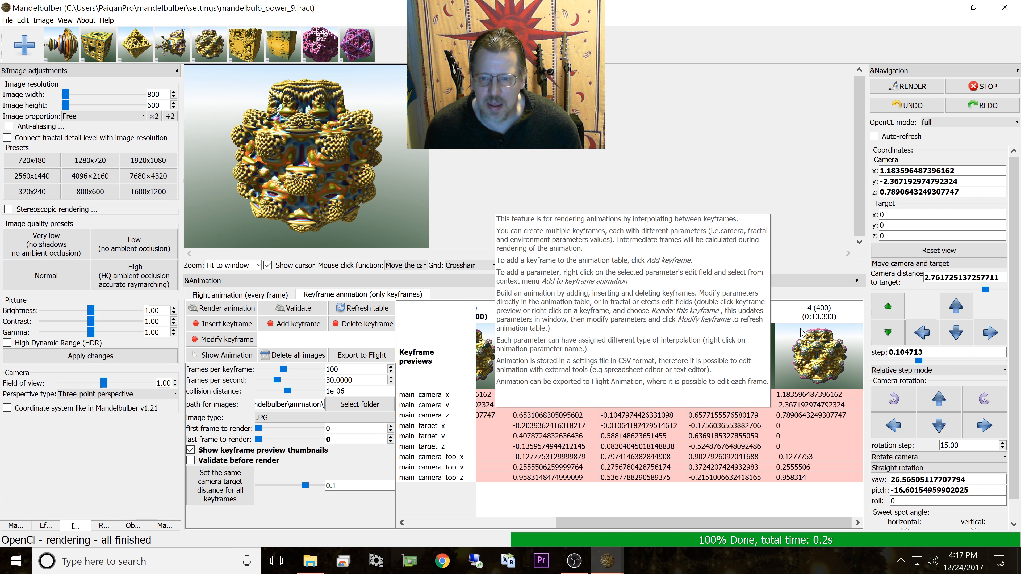
pyautogui.moveTo(623, 526); pyautogui.dragTo(563, 531)
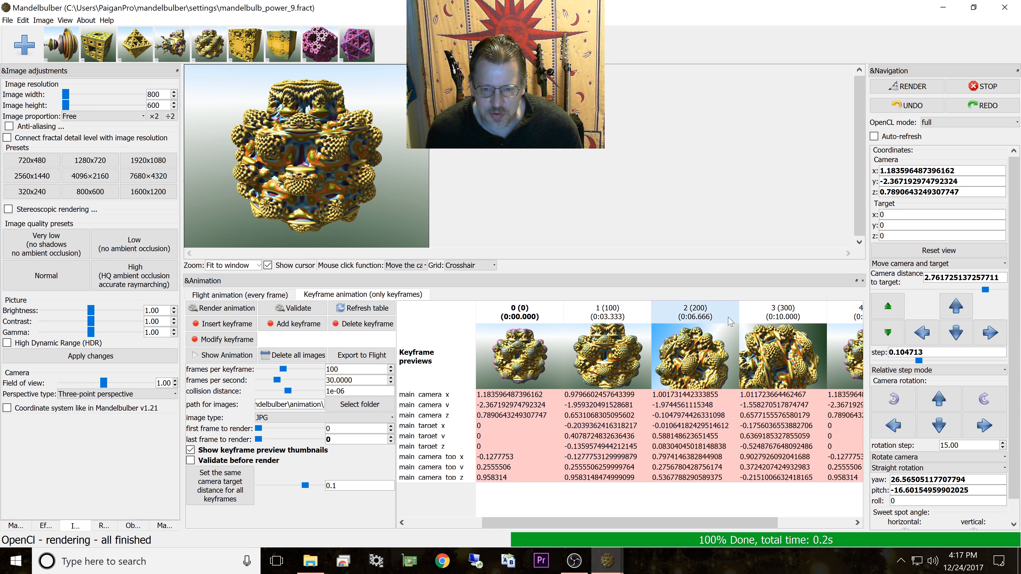
pyautogui.click(381, 311)
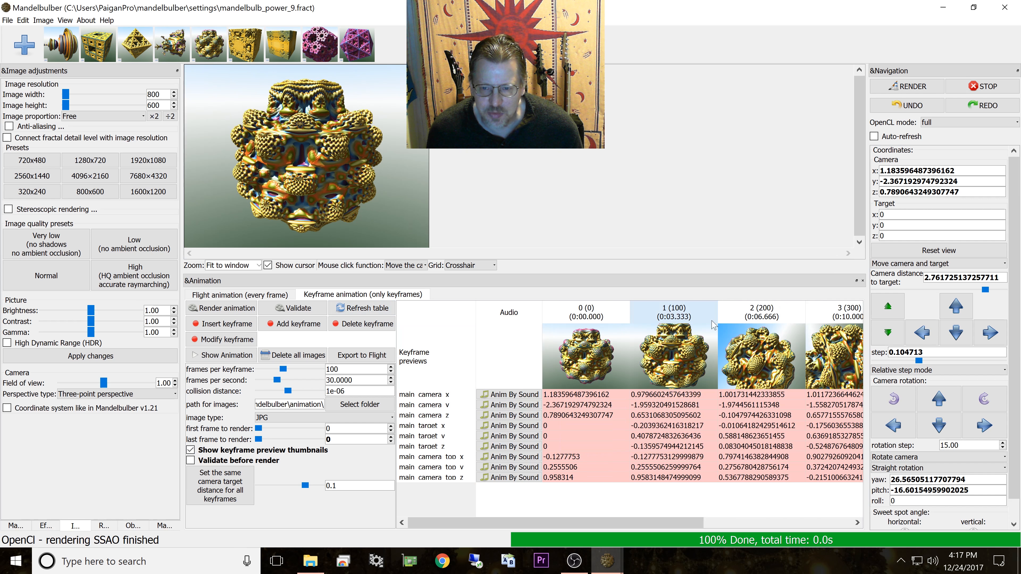
pyautogui.moveTo(710, 524); pyautogui.dragTo(688, 523)
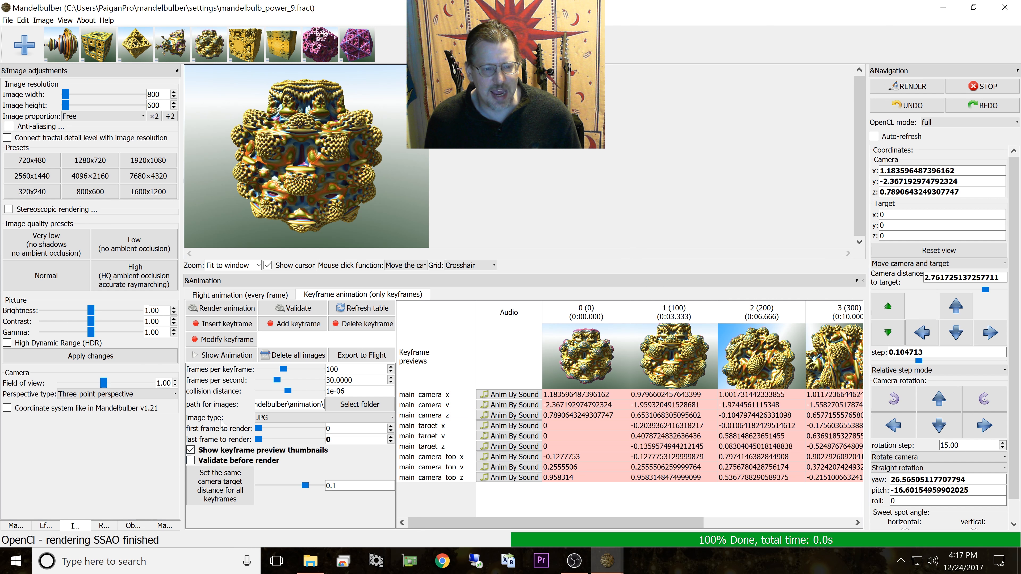
# Step: Set the animation's image type to JPG and the last frame to render to 400
pyautogui.click(268, 419)
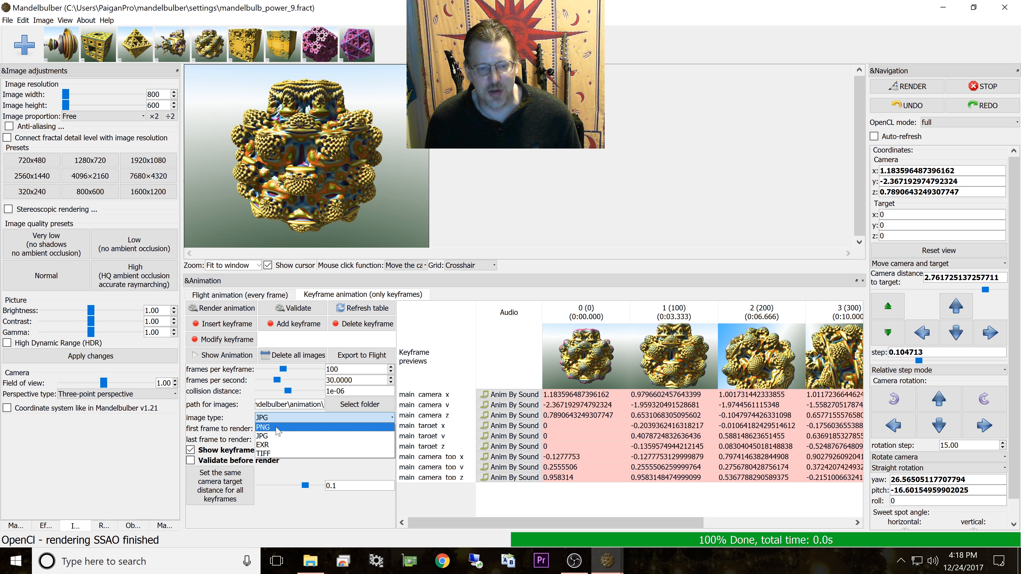
pyautogui.click(278, 428)
pyautogui.click(275, 421)
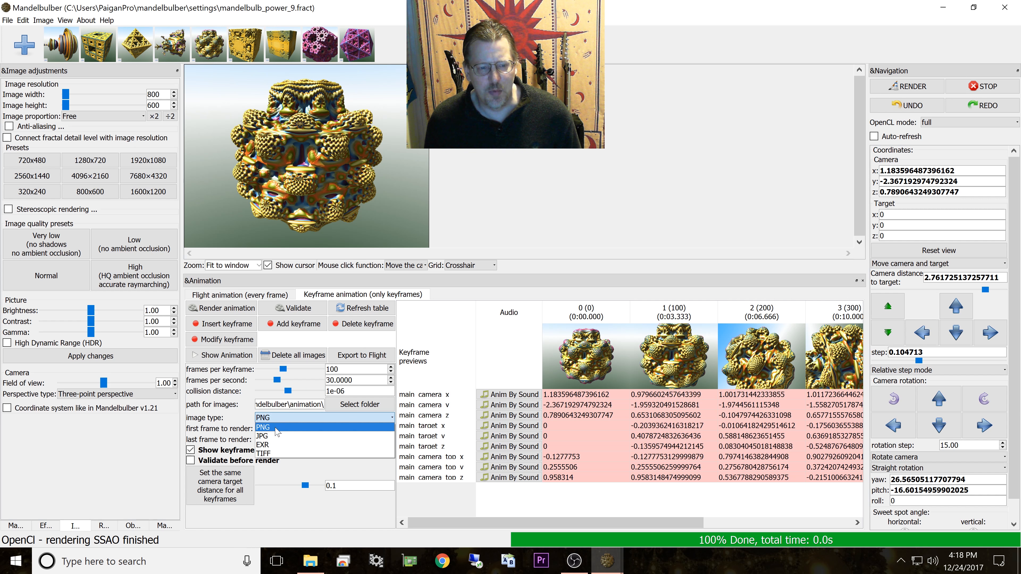
pyautogui.click(278, 436)
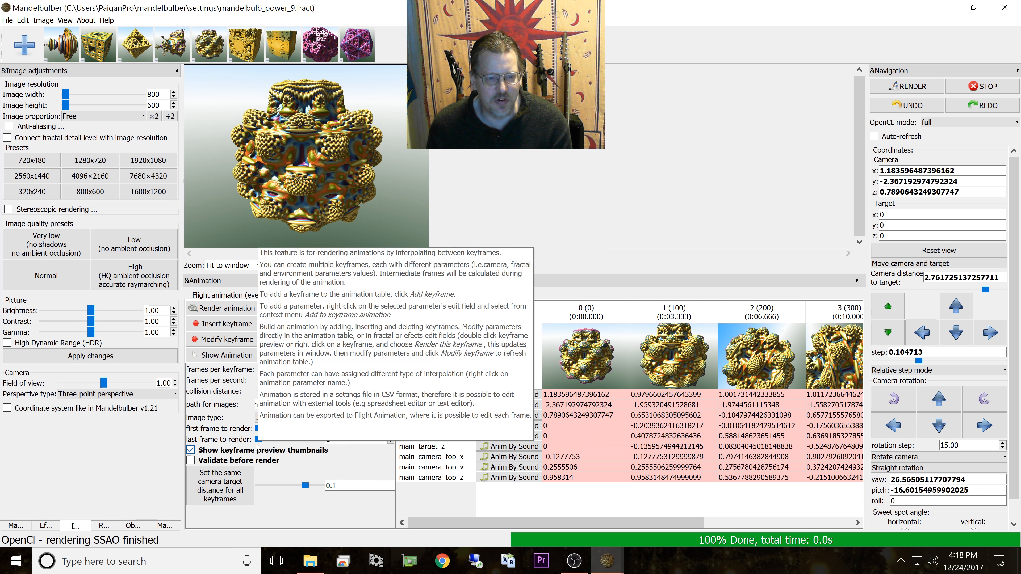
pyautogui.moveTo(259, 441); pyautogui.dragTo(326, 442)
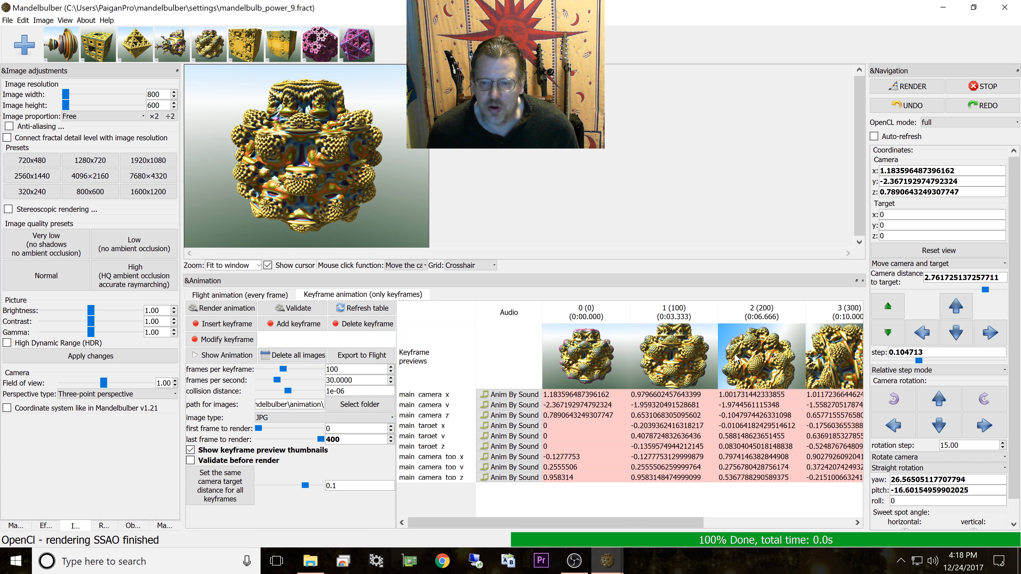
pyautogui.moveTo(630, 532); pyautogui.dragTo(577, 537)
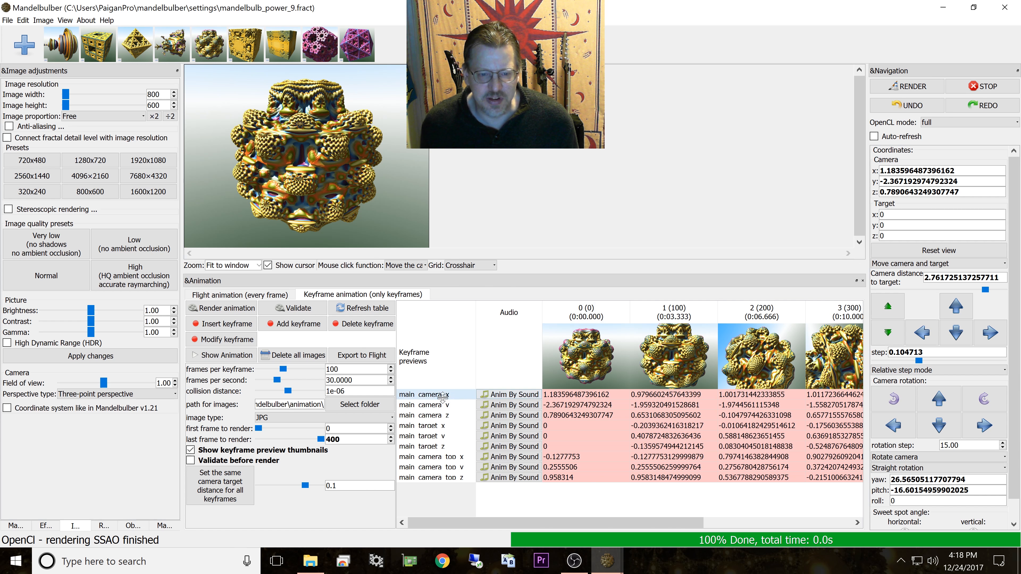
# Step: Set the Mandelbulb formula's power to 4 and render the main view
pyautogui.click(131, 525)
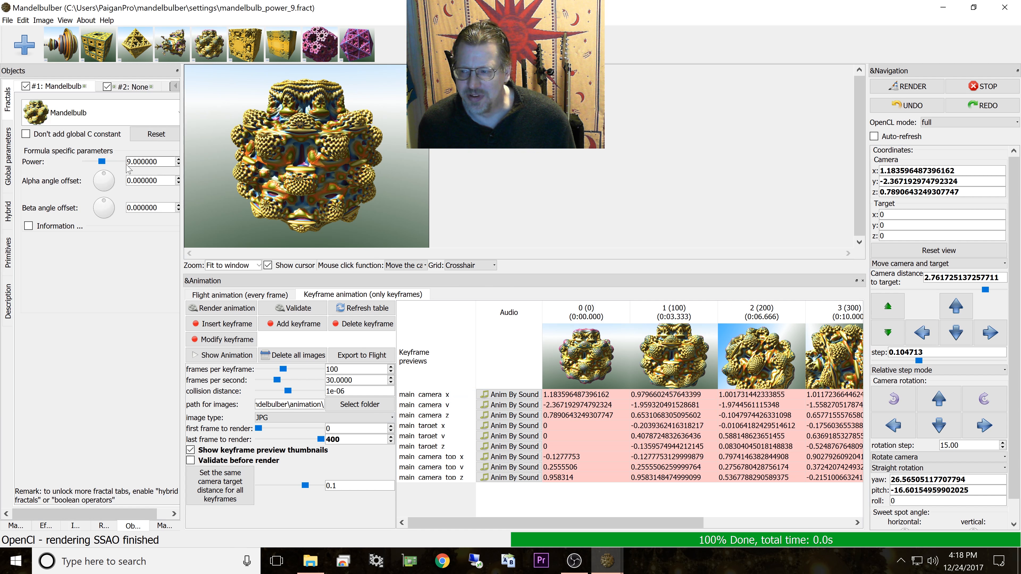
pyautogui.click(102, 160)
pyautogui.moveTo(101, 160); pyautogui.dragTo(98, 161)
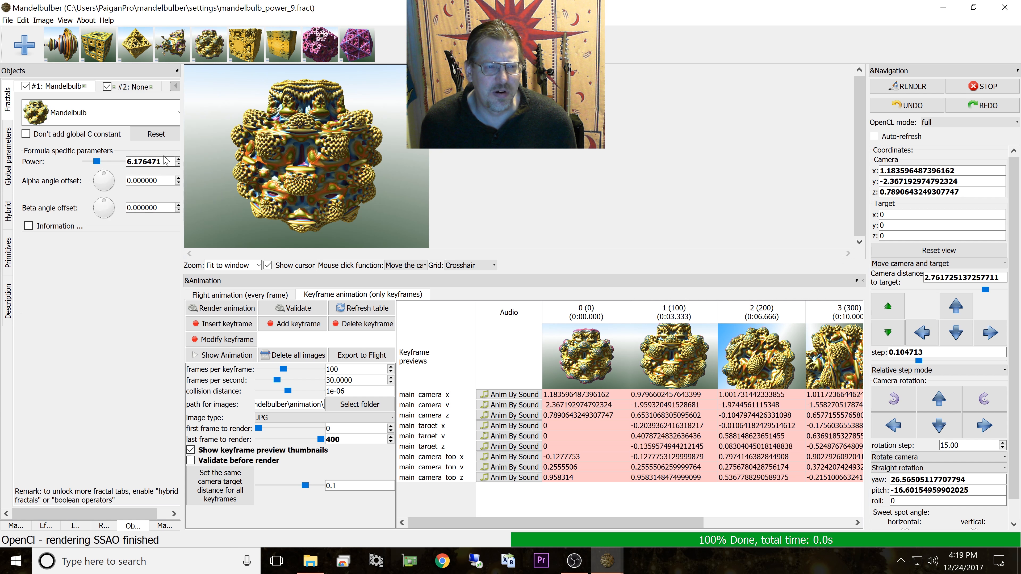
pyautogui.doubleClick(143, 161)
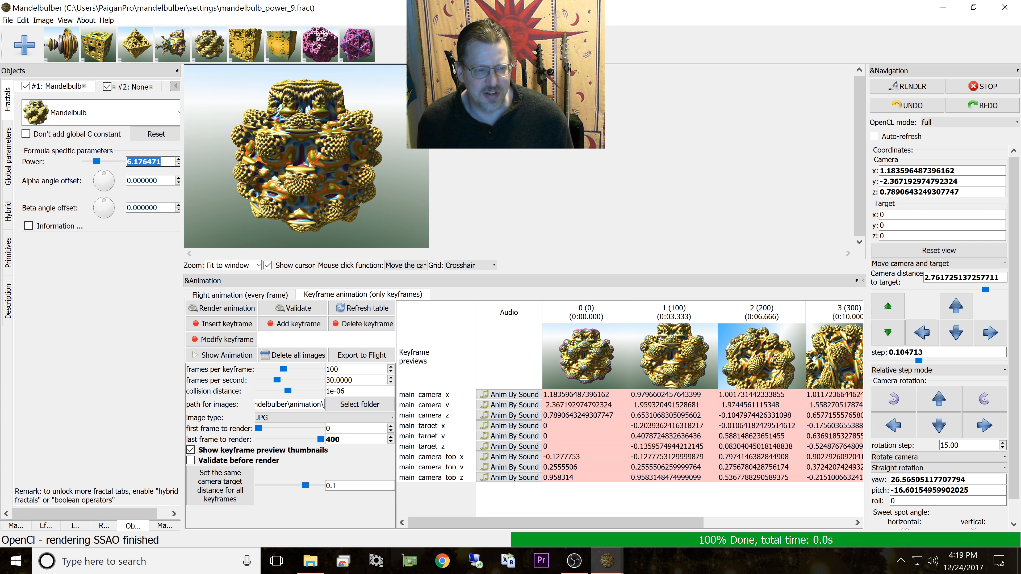
pyautogui.write('4')
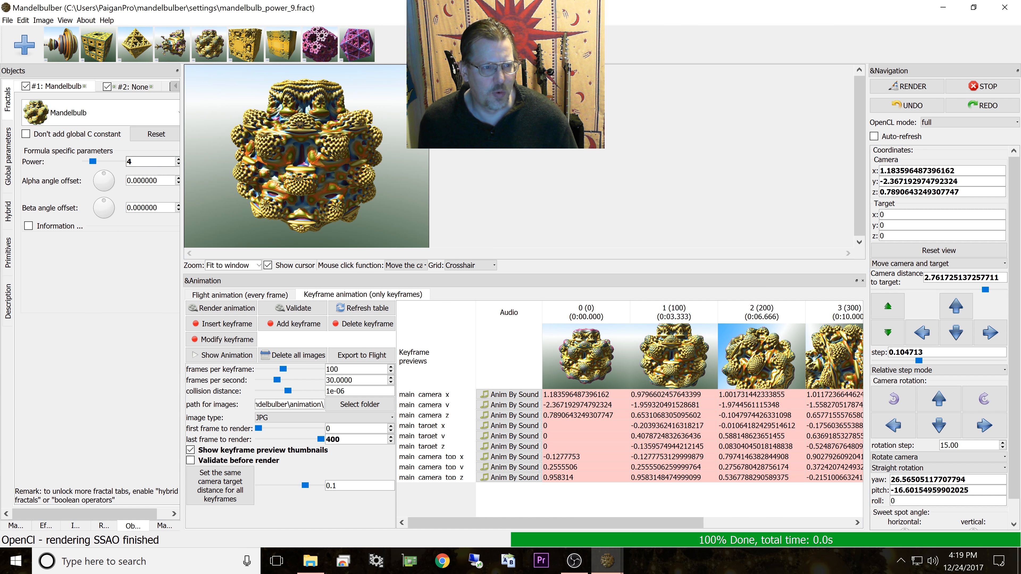
pyautogui.press('Return')
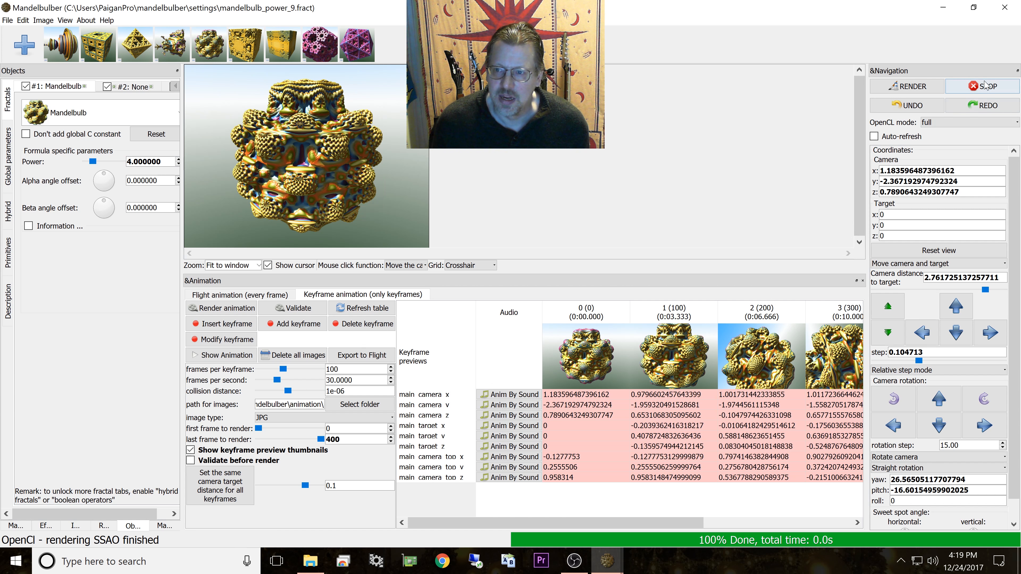
pyautogui.click(914, 86)
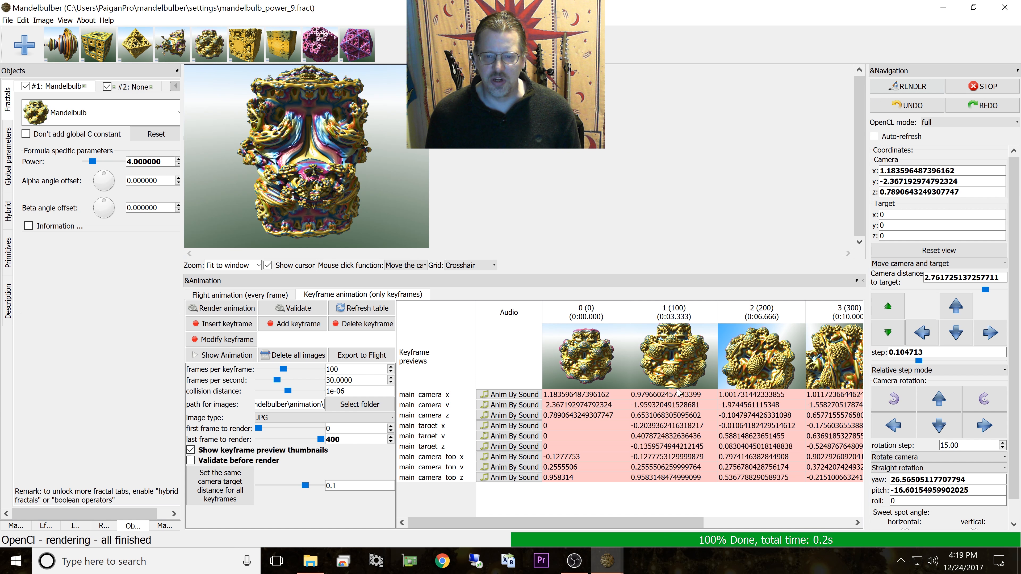
# Step: Overwrite keyframe 1 (100) with the current main view and render that keyframe
pyautogui.click(675, 359)
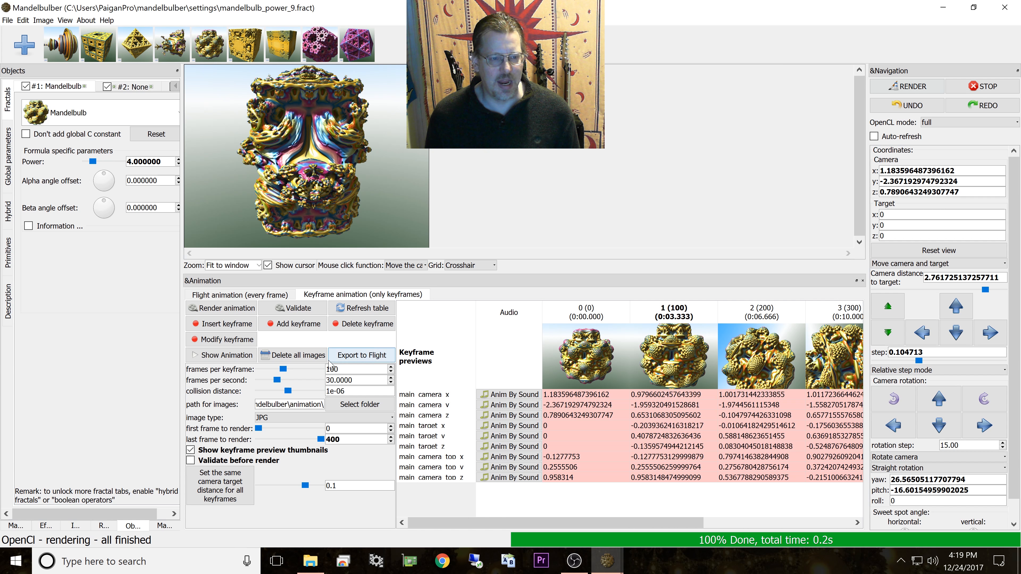
pyautogui.click(226, 340)
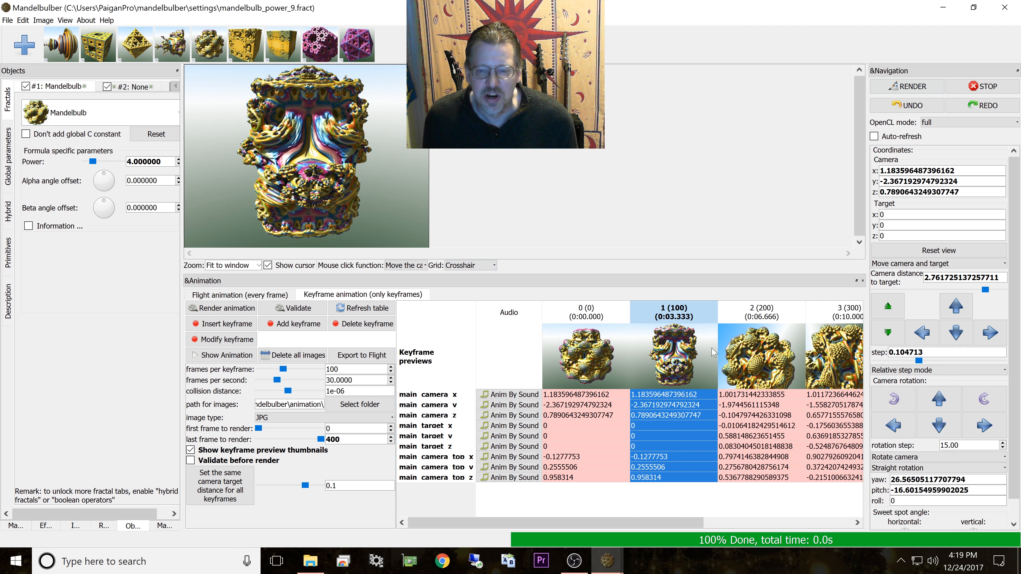
pyautogui.doubleClick(674, 360)
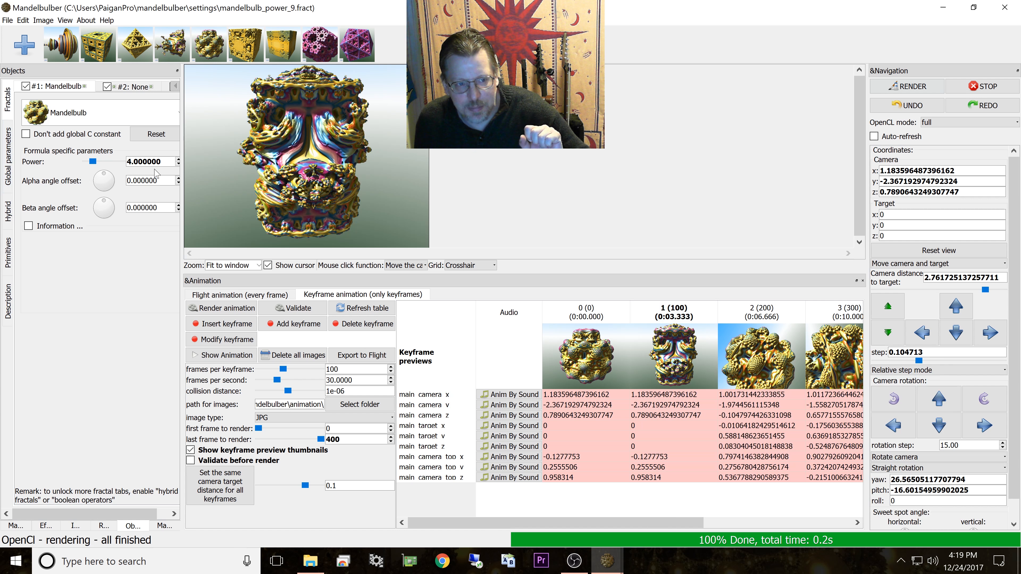
# Step: Render keyframes 0 and 2 in the main view and refresh the animation table to compare the previews
pyautogui.doubleClick(583, 359)
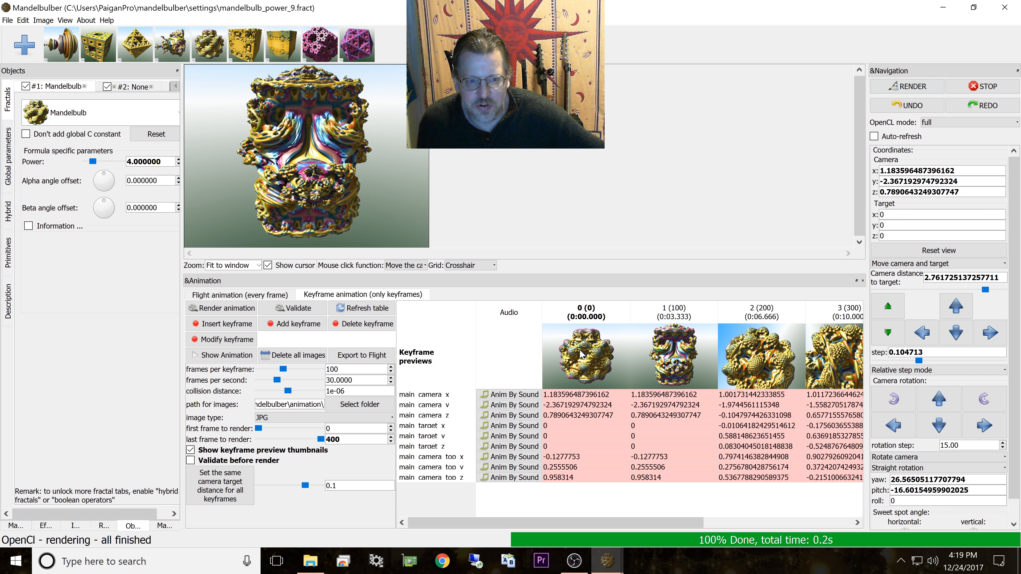
pyautogui.doubleClick(742, 379)
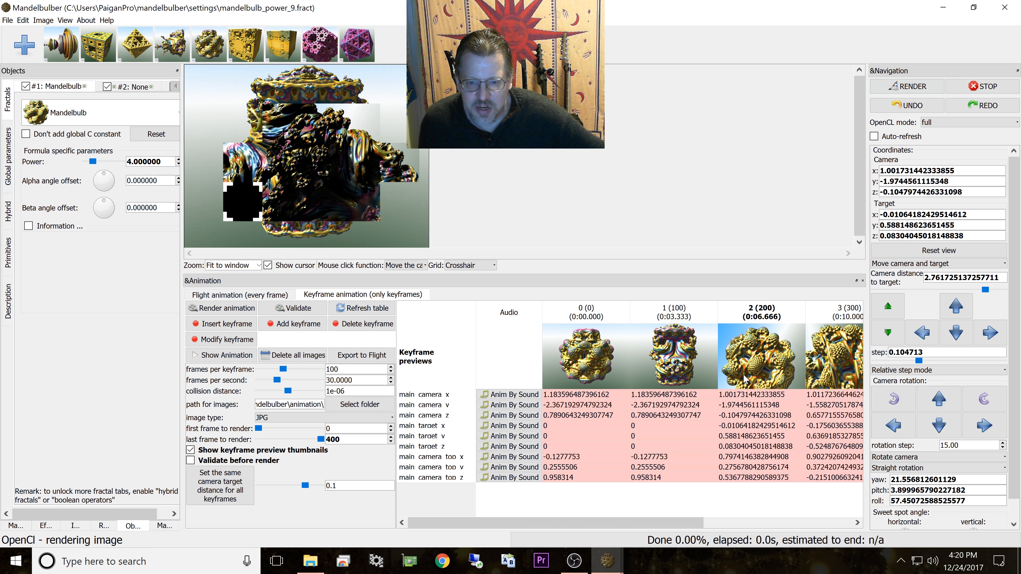
pyautogui.click(365, 307)
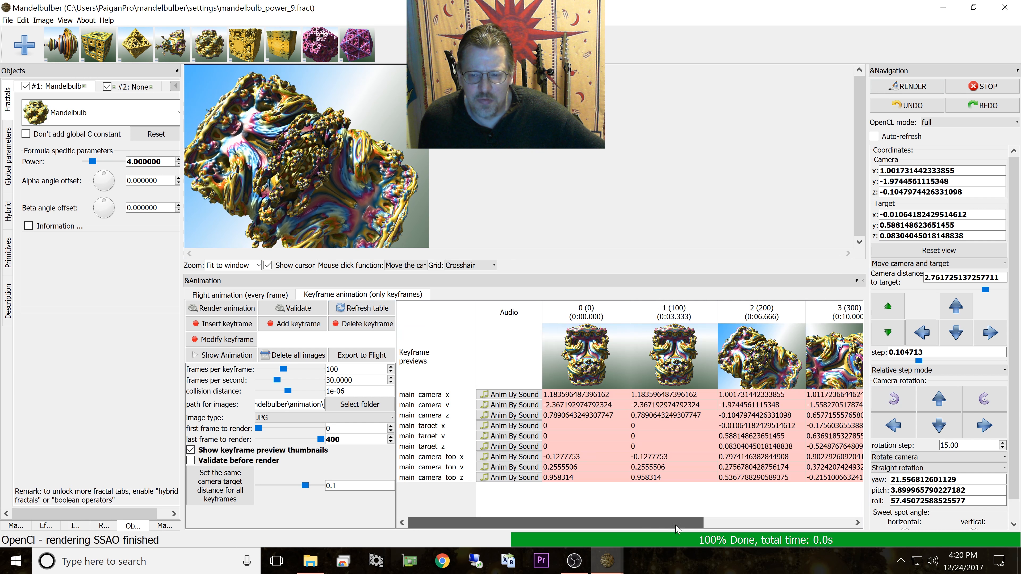
pyautogui.moveTo(676, 526); pyautogui.dragTo(646, 535)
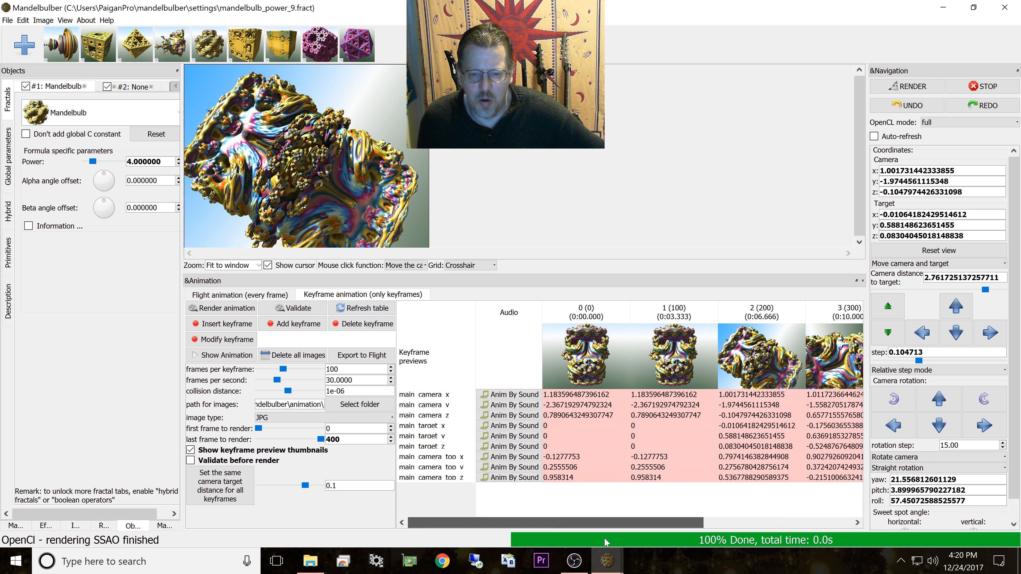
pyautogui.click(669, 328)
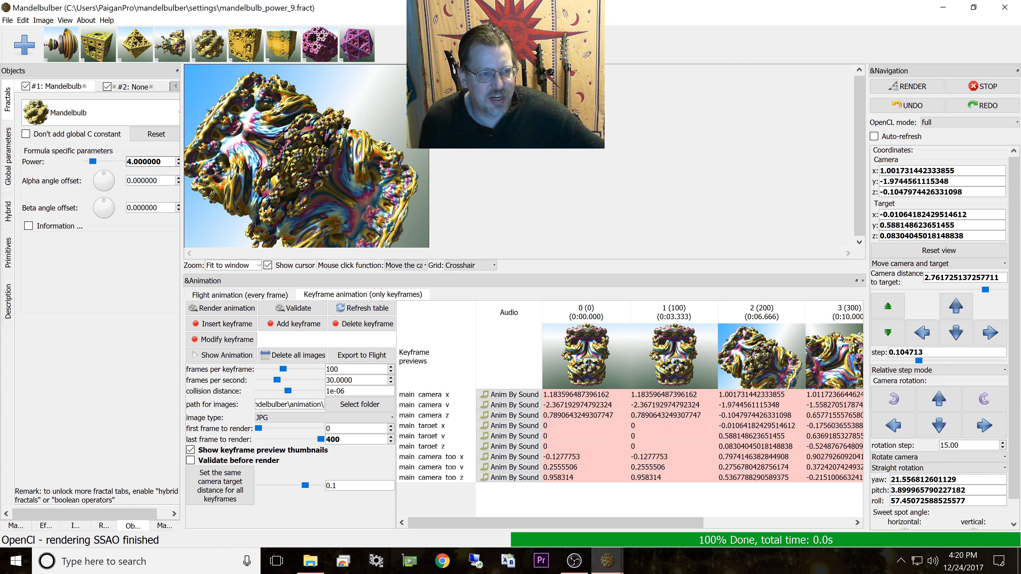
# Step: Set the Mandelbulb power to 9, render keyframes 0 and 1, and refresh the animation table
pyautogui.moveTo(132, 162); pyautogui.dragTo(96, 162)
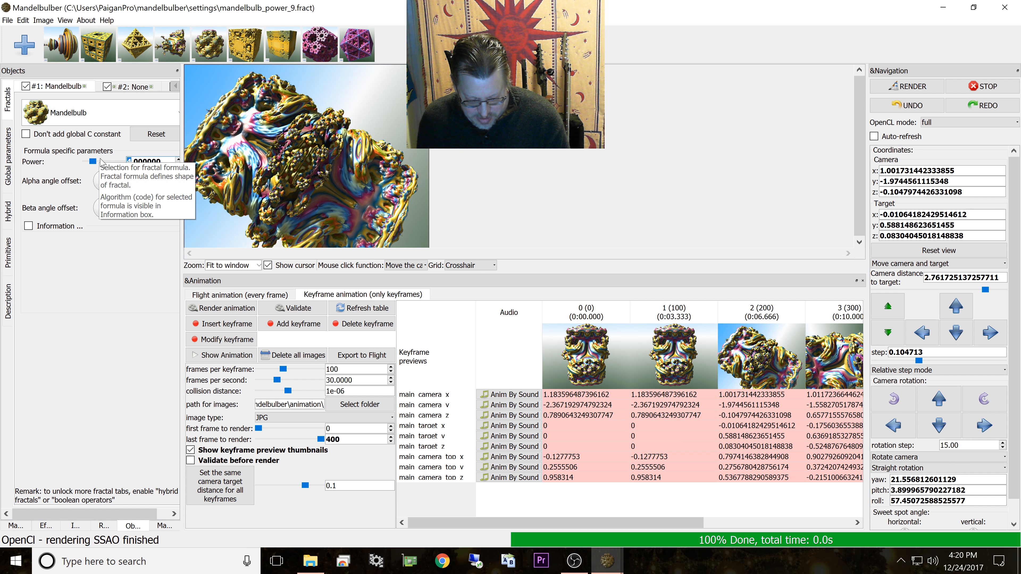
pyautogui.write('9')
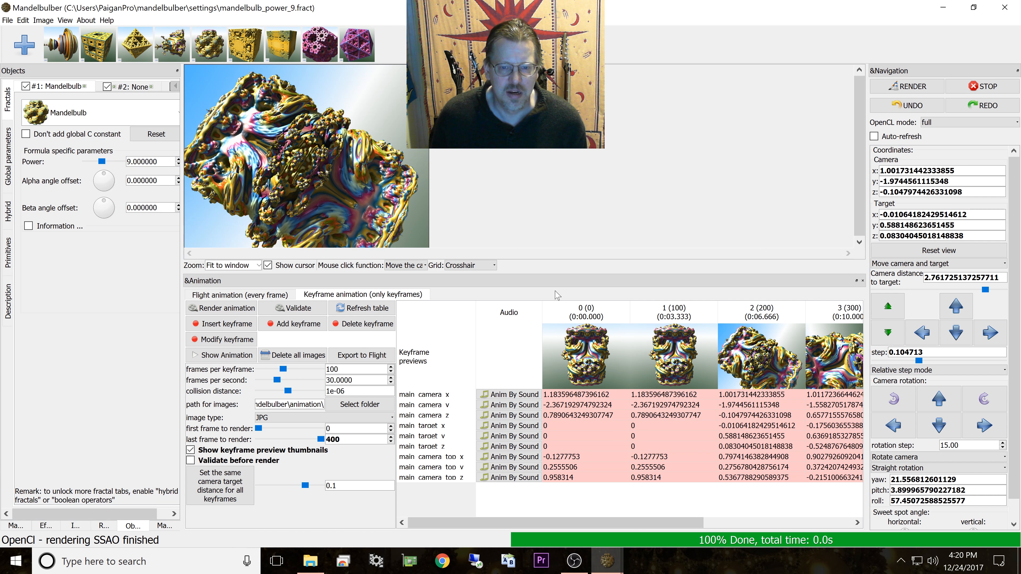
pyautogui.click(355, 313)
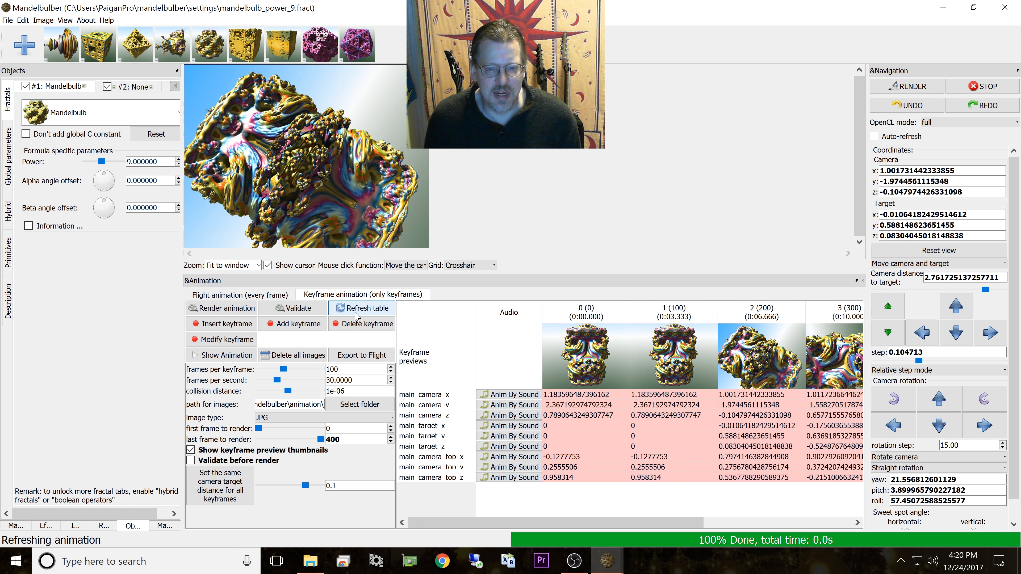
pyautogui.doubleClick(576, 350)
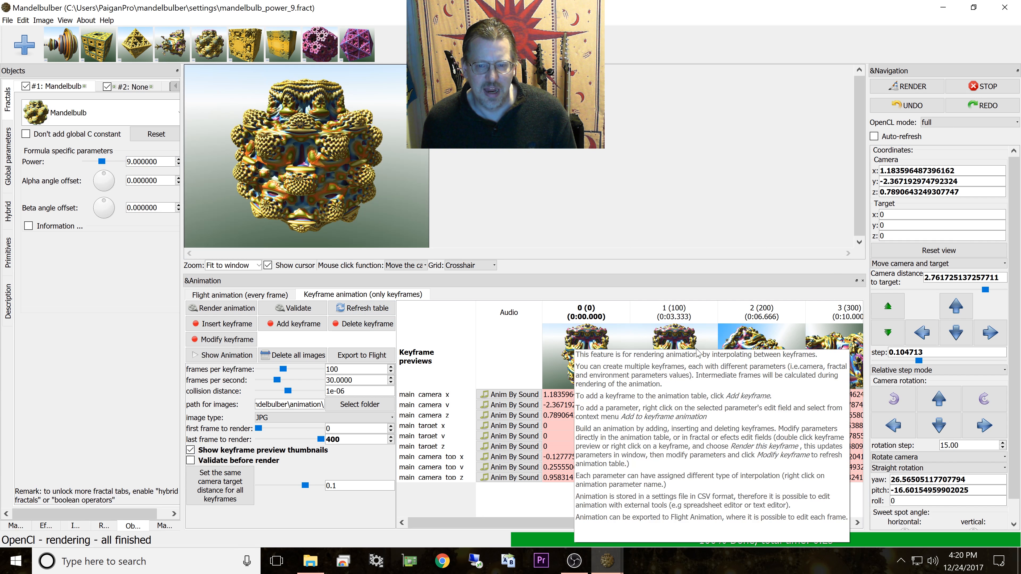
pyautogui.doubleClick(685, 353)
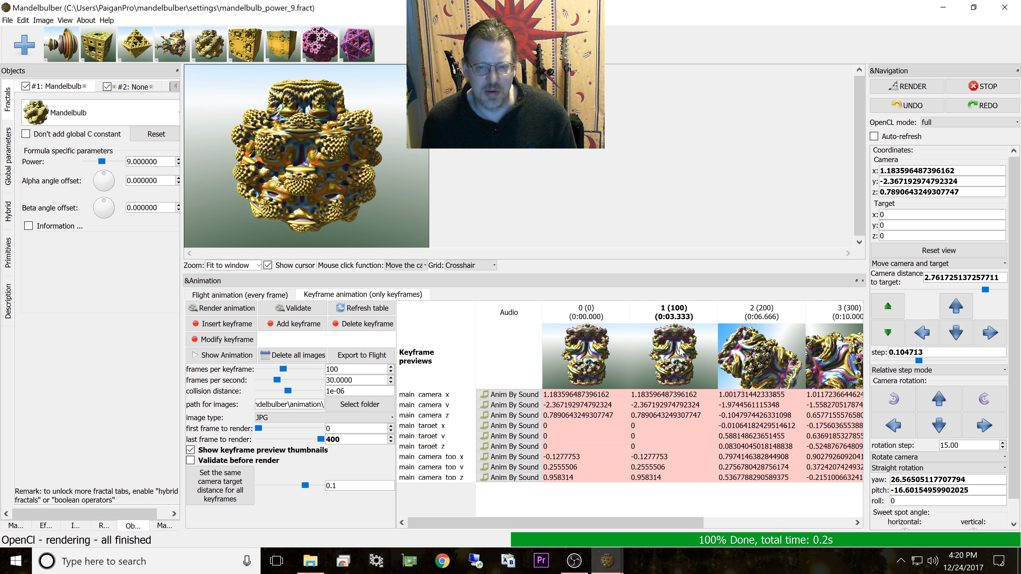
pyautogui.click(361, 310)
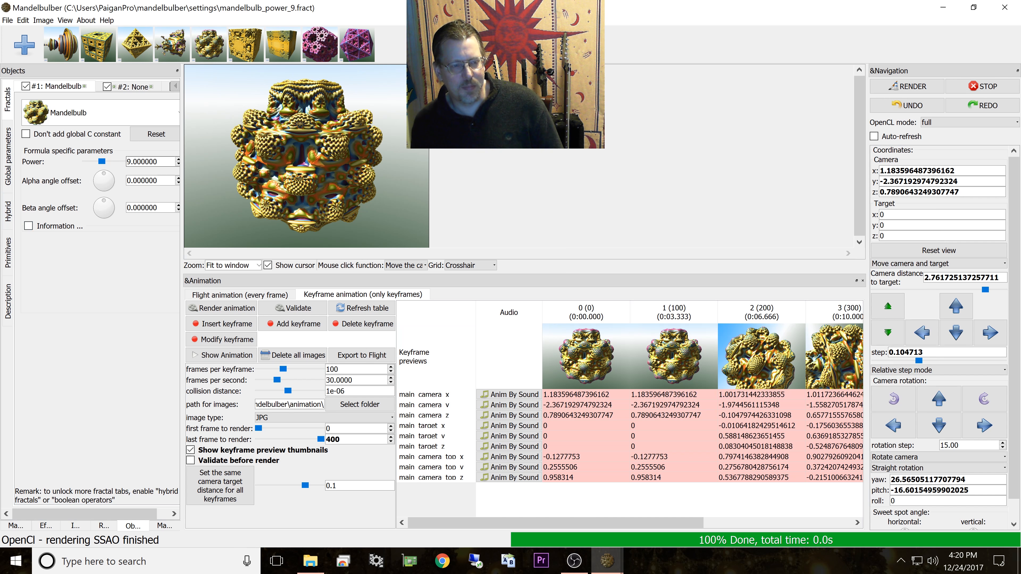
# Step: Add the Mandelbulb power parameter to the keyframe animation and set its value at keyframe 1 (100) to 4
pyautogui.rightClick(133, 164)
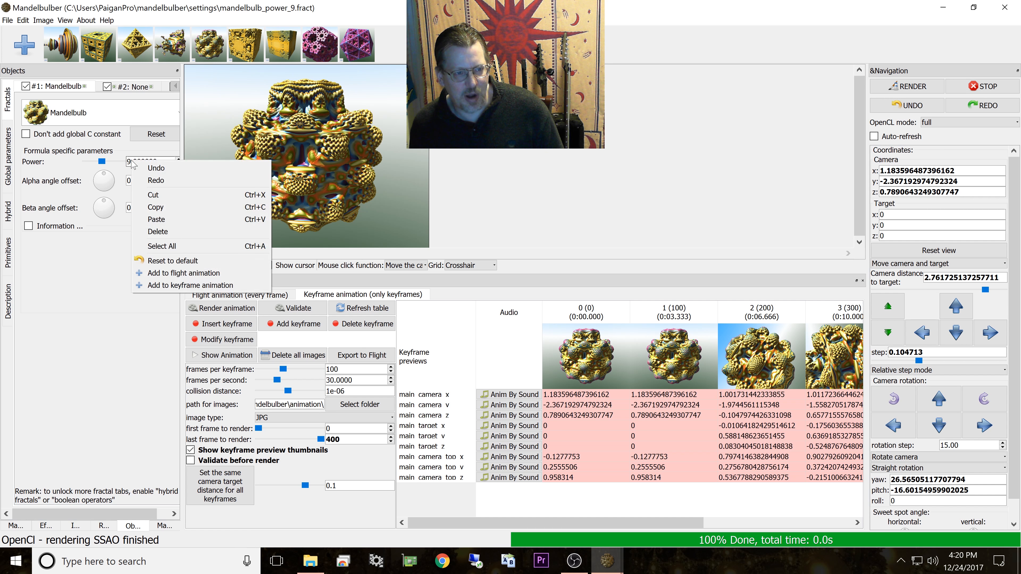
pyautogui.click(188, 287)
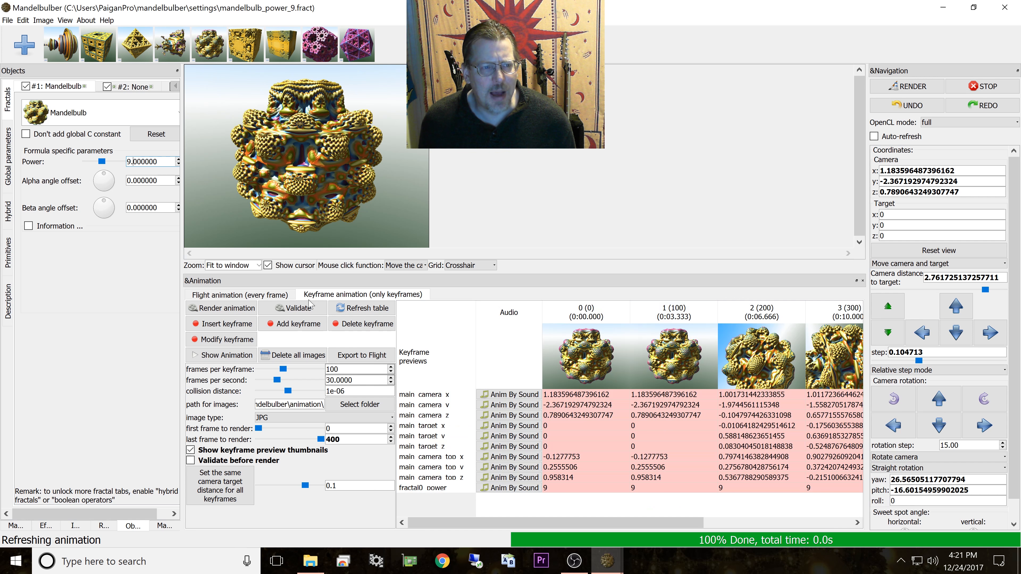
pyautogui.doubleClick(638, 488)
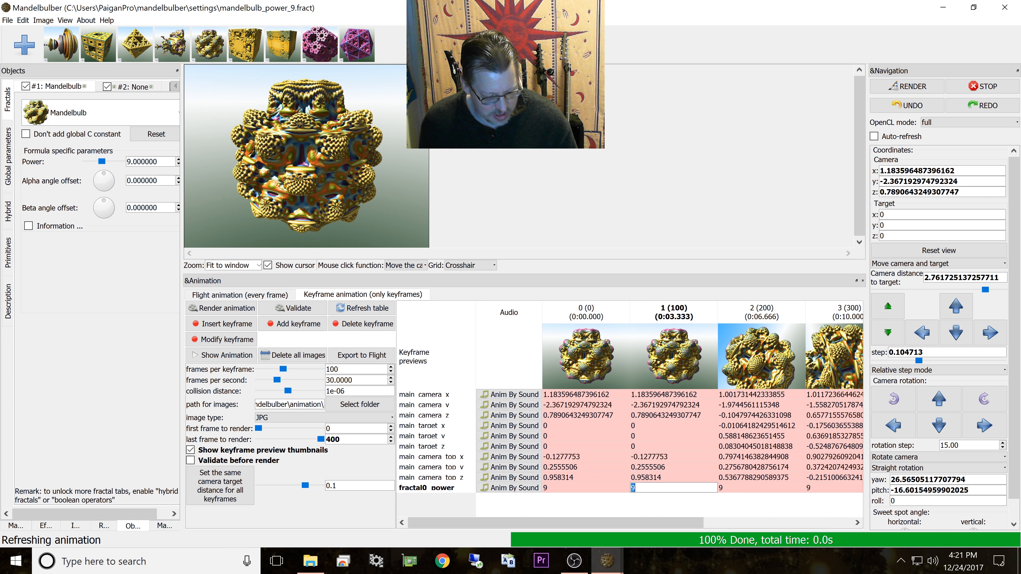
pyautogui.write('4')
pyautogui.press('Return')
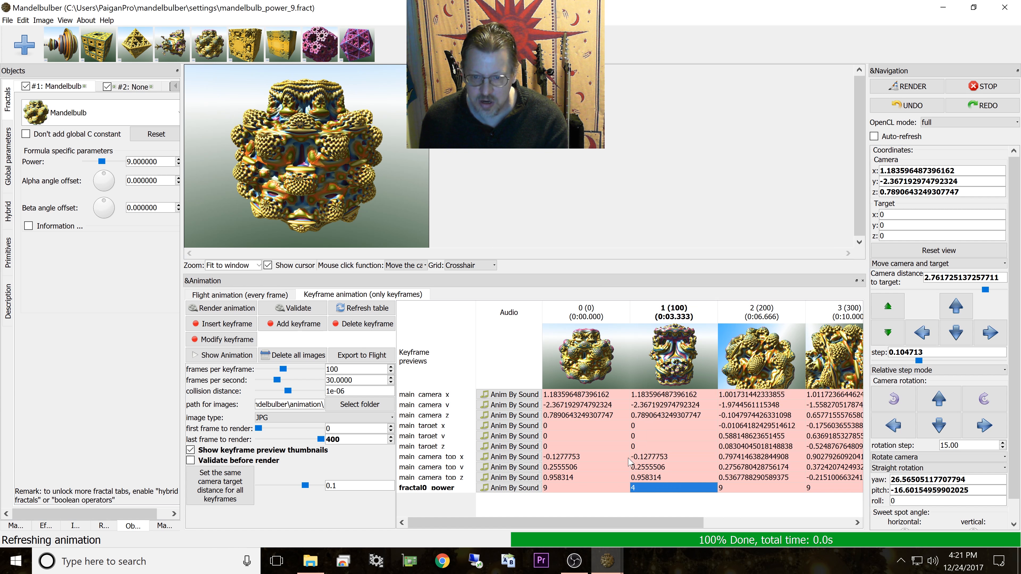
# Step: Render keyframes 0, 1 and 2 in the main view to compare the fractal's shape at each one
pyautogui.click(684, 352)
pyautogui.doubleClick(684, 352)
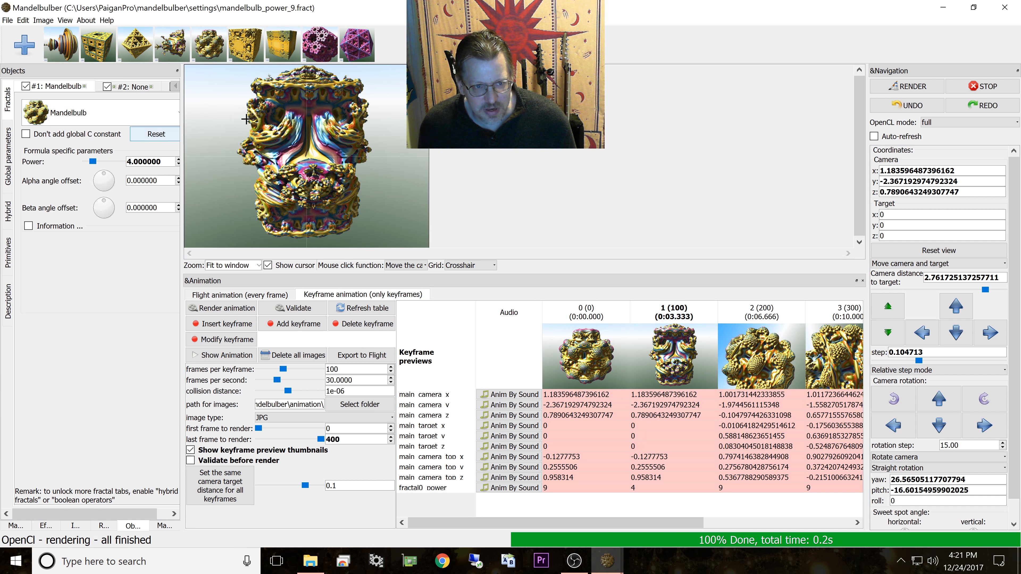
pyautogui.doubleClick(583, 367)
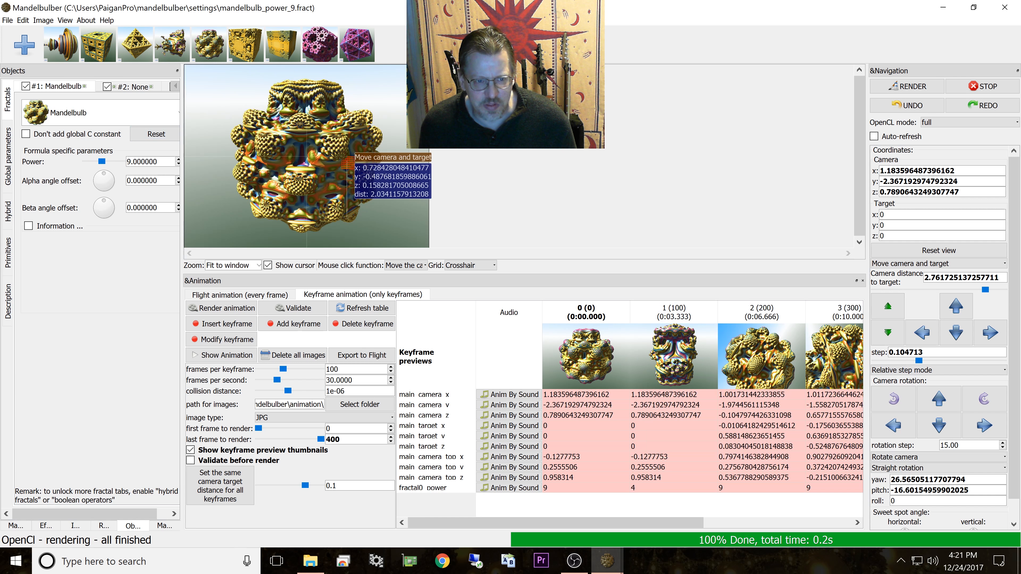
pyautogui.doubleClick(691, 354)
pyautogui.doubleClick(781, 348)
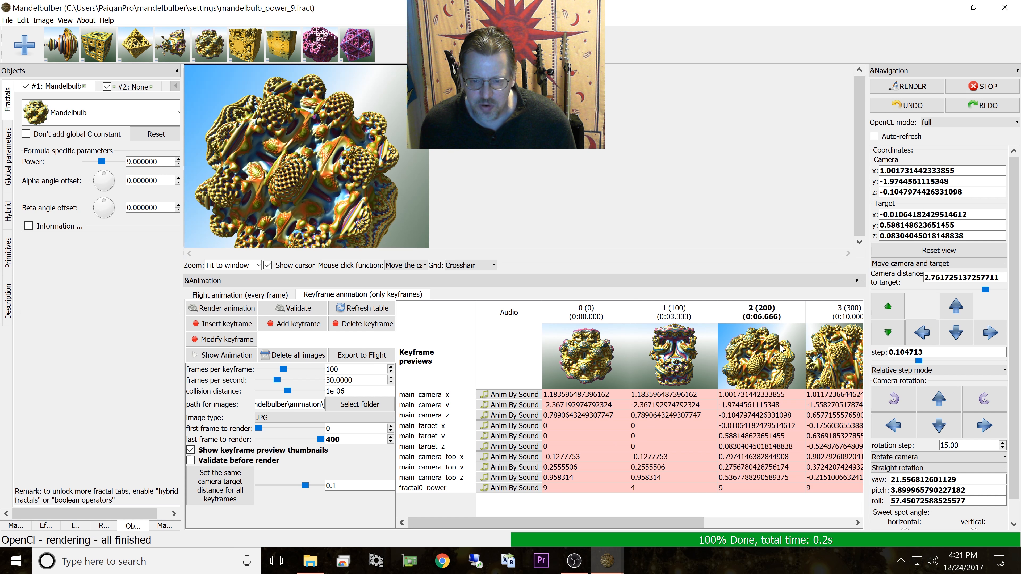
# Step: Set the fractal power at keyframe 1 (100) to 9, render that keyframe and select its column
pyautogui.doubleClick(637, 488)
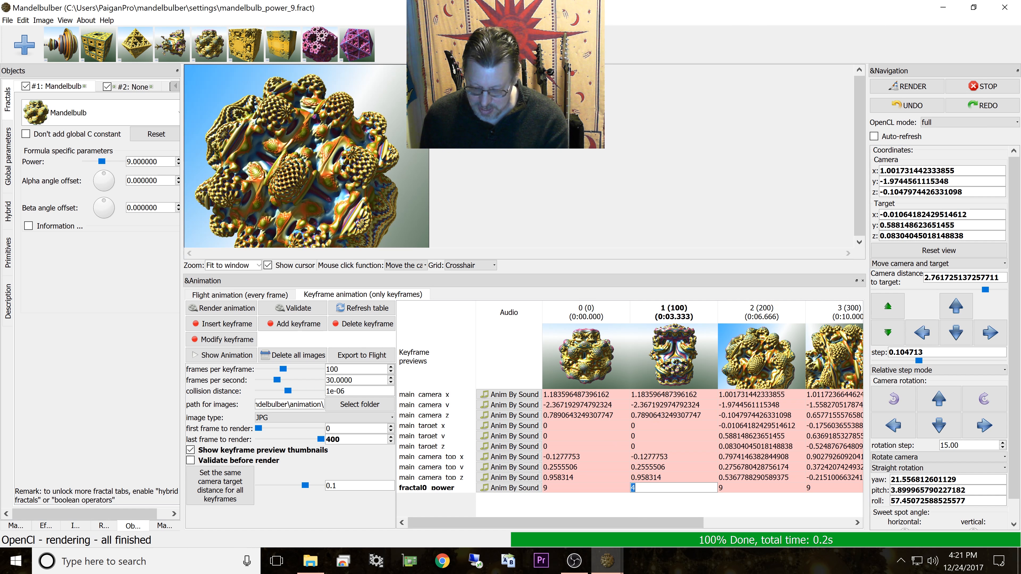
pyautogui.write('9')
pyautogui.press('Return')
pyautogui.click(701, 352)
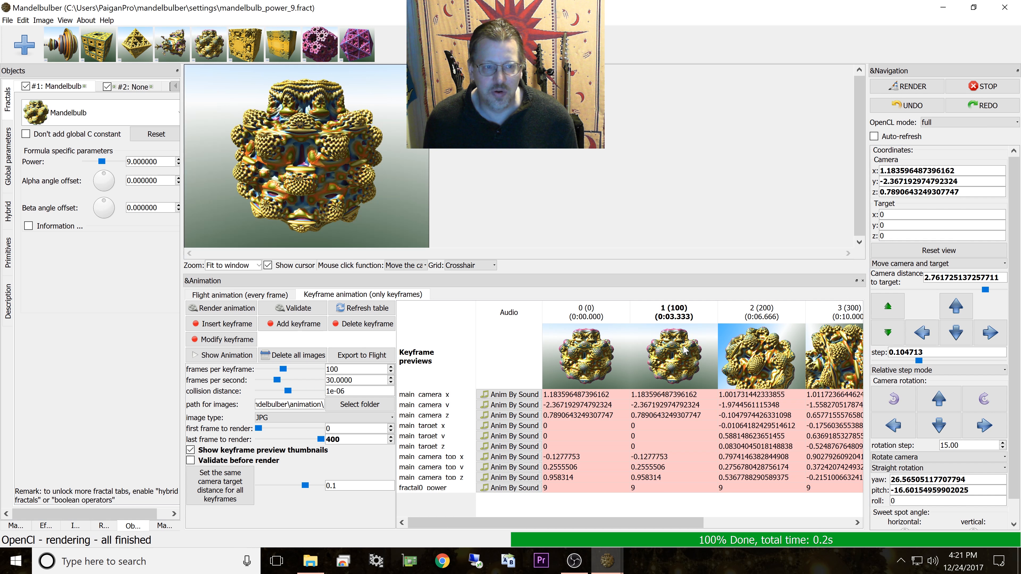
pyautogui.click(665, 315)
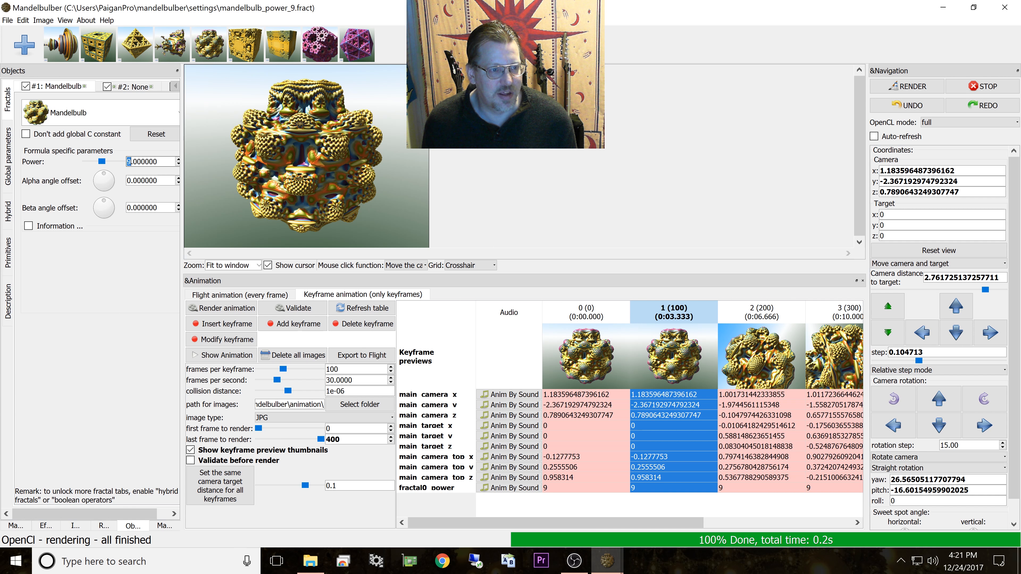
# Step: Set the Mandelbulb power at keyframe 1 (100) to 4 and render keyframe 0 in the main view
pyautogui.write('4')
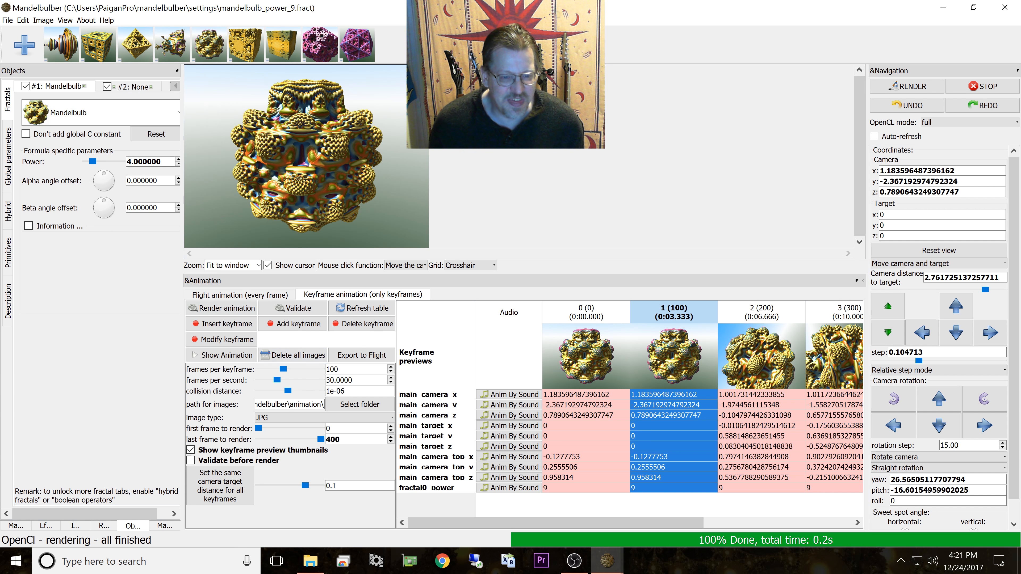
pyautogui.click(225, 342)
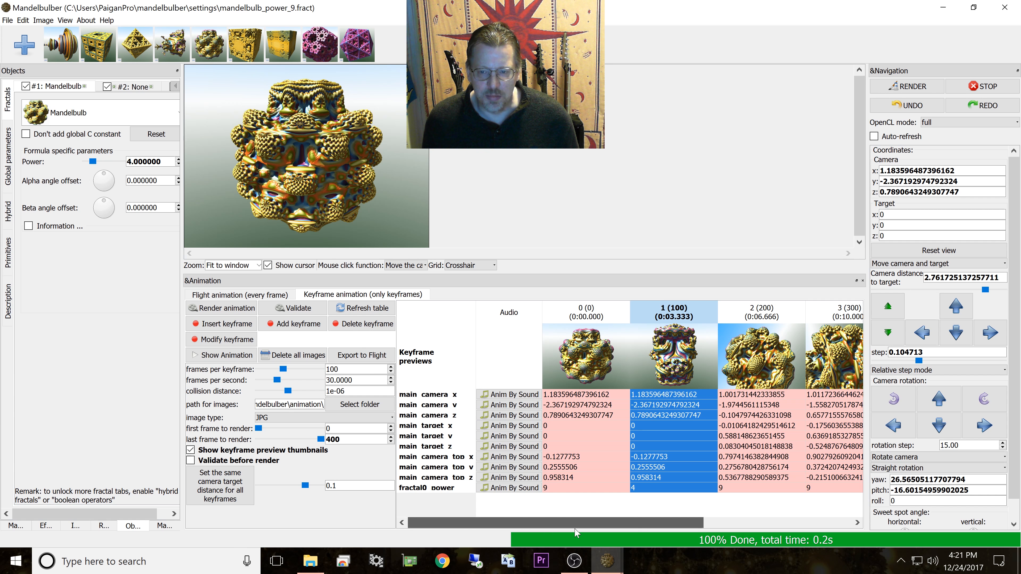
pyautogui.moveTo(576, 530); pyautogui.dragTo(725, 543)
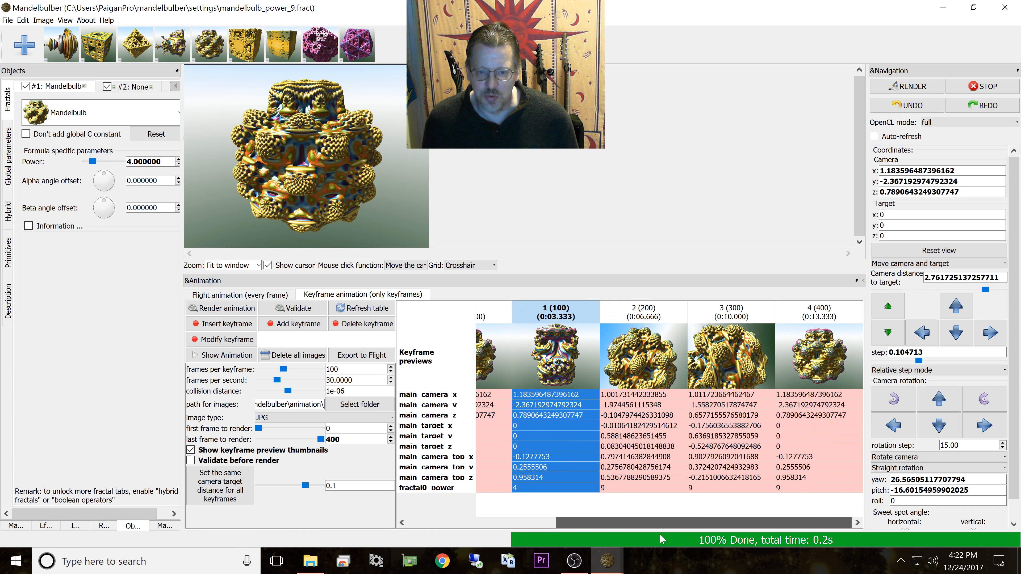
pyautogui.moveTo(660, 535); pyautogui.dragTo(659, 534)
pyautogui.doubleClick(525, 365)
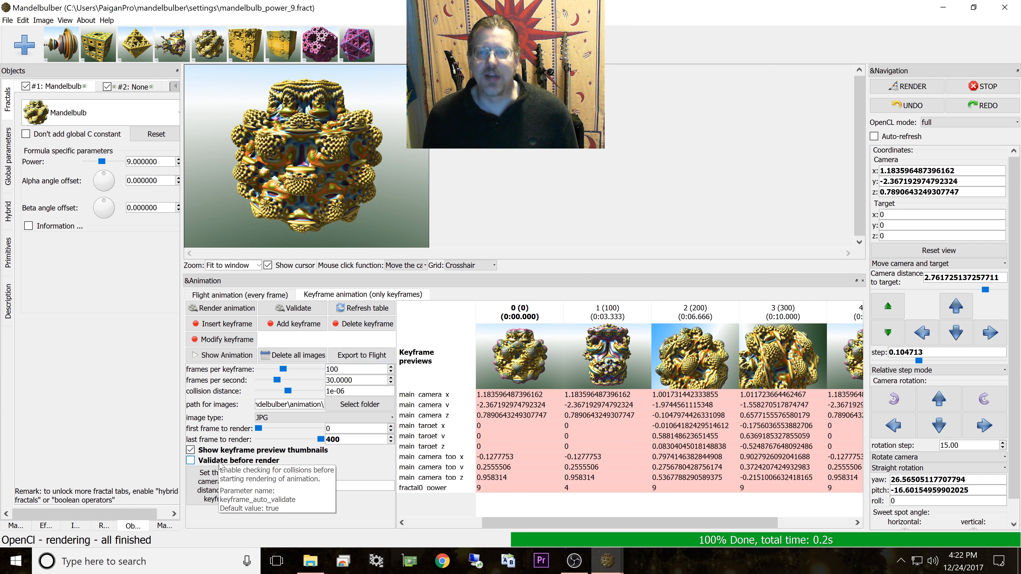
# Step: Validate the keyframe animation for camera collisions and dismiss the report
pyautogui.moveTo(517, 368)
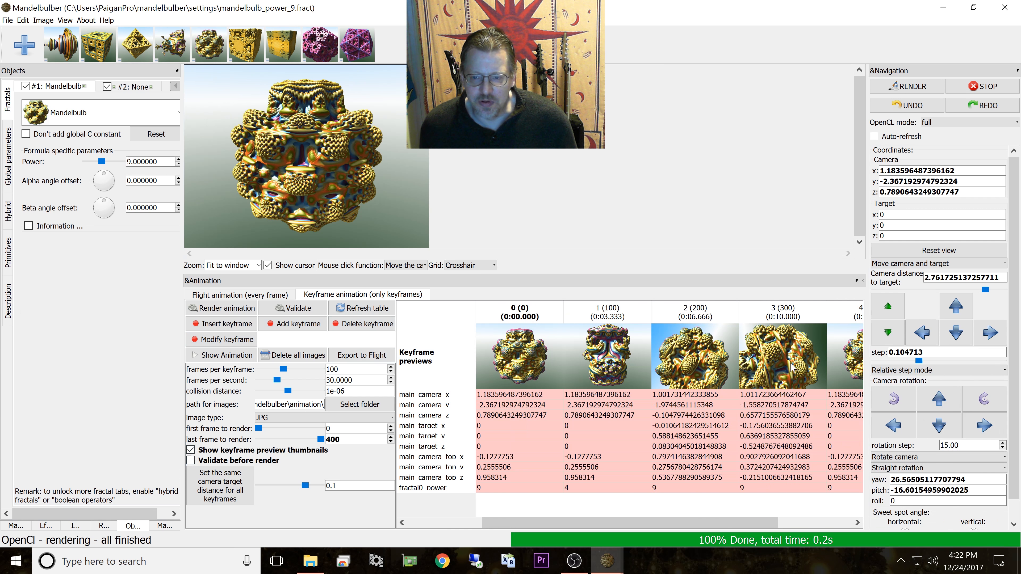
pyautogui.moveTo(674, 365)
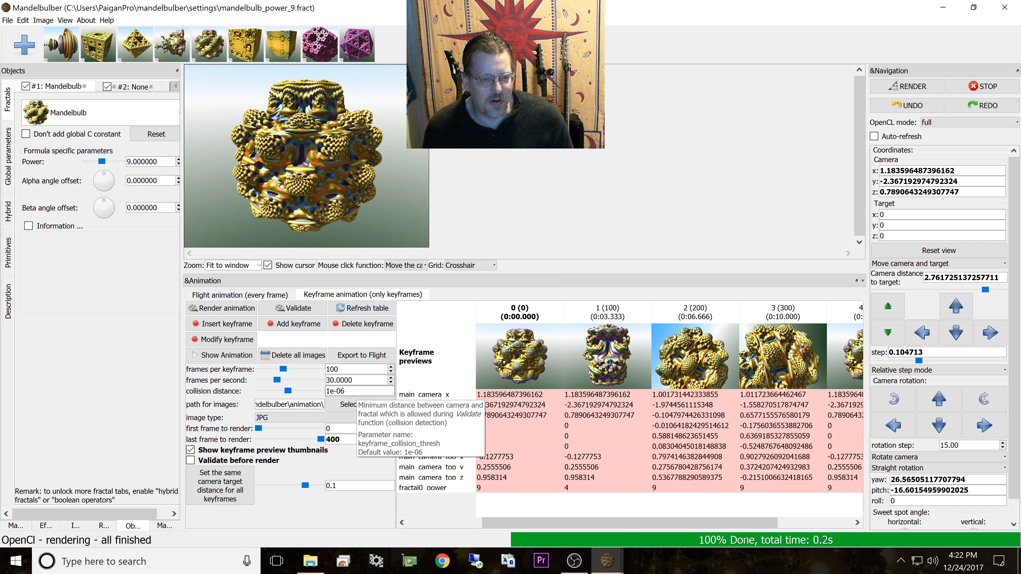
pyautogui.click(301, 308)
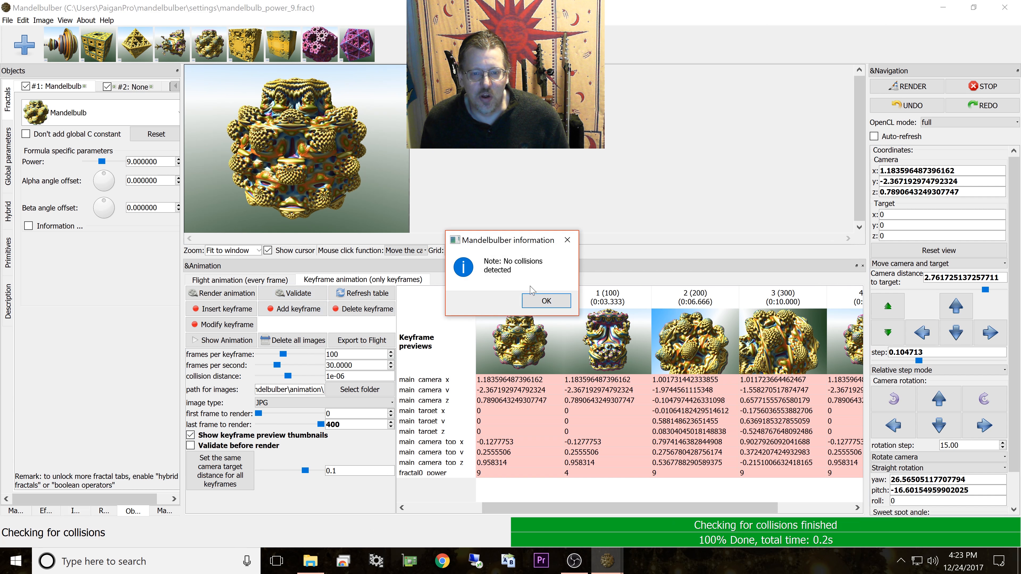
pyautogui.click(547, 301)
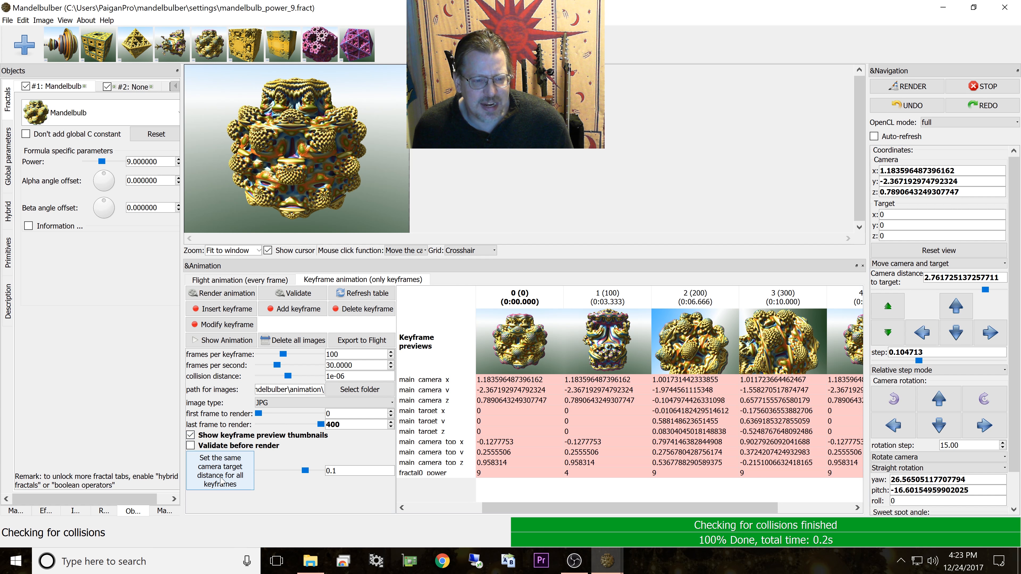
# Step: Apply the same camera-to-target distance of 0.1 to all keyframes and render the whole keyframe animation
pyautogui.click(220, 467)
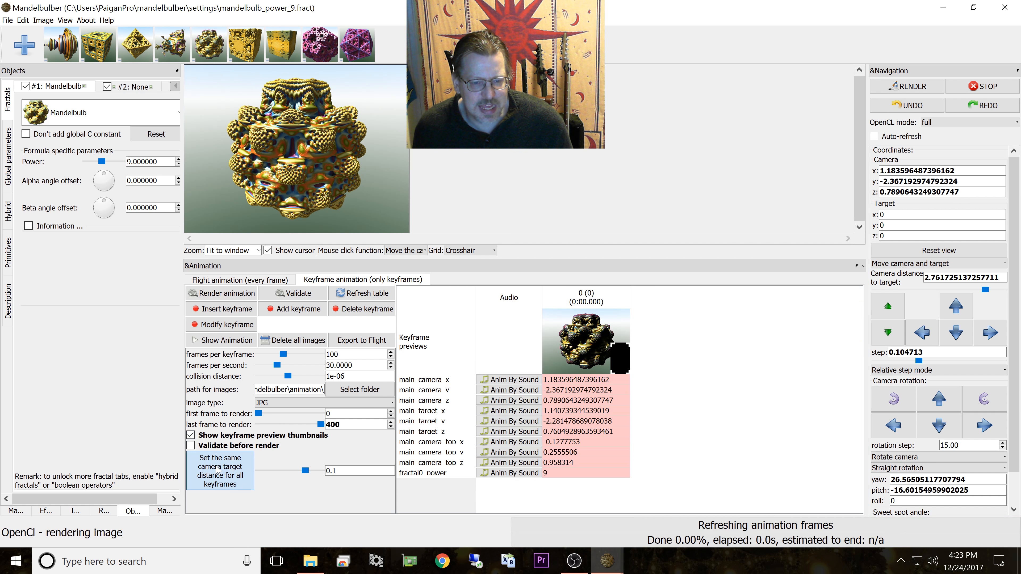
pyautogui.moveTo(550, 525); pyautogui.dragTo(654, 537)
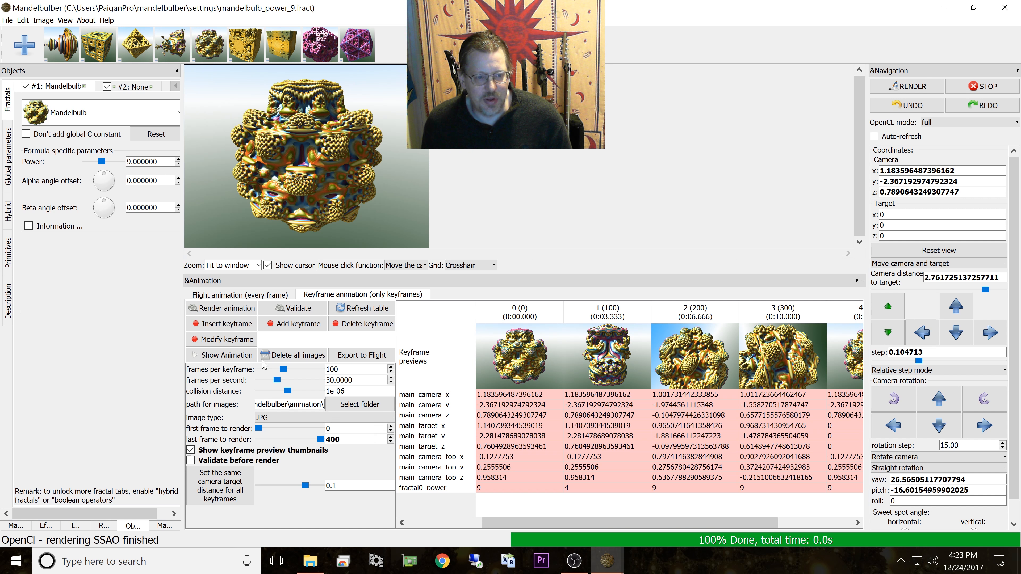
pyautogui.click(240, 311)
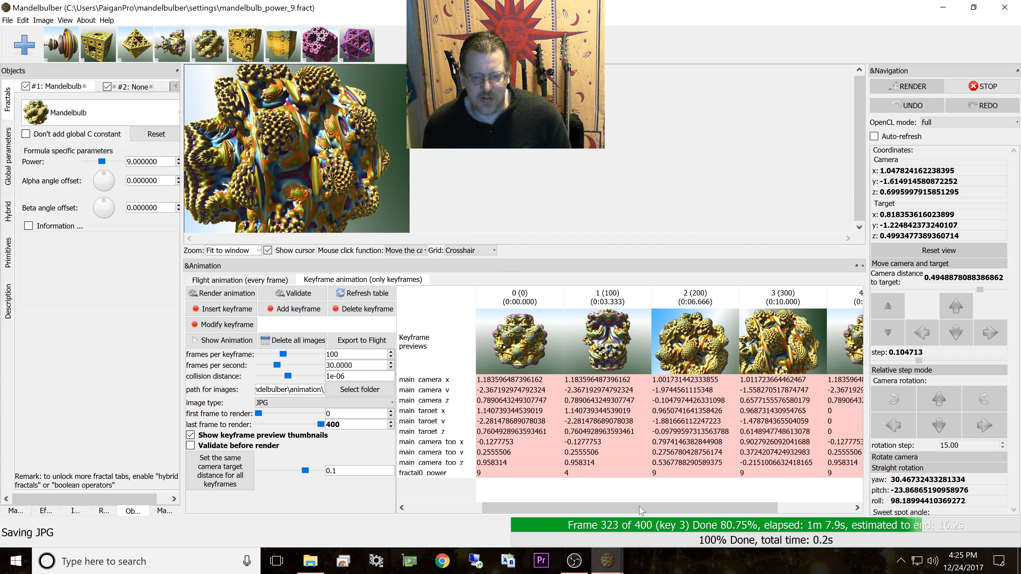
pyautogui.moveTo(649, 509); pyautogui.dragTo(736, 513)
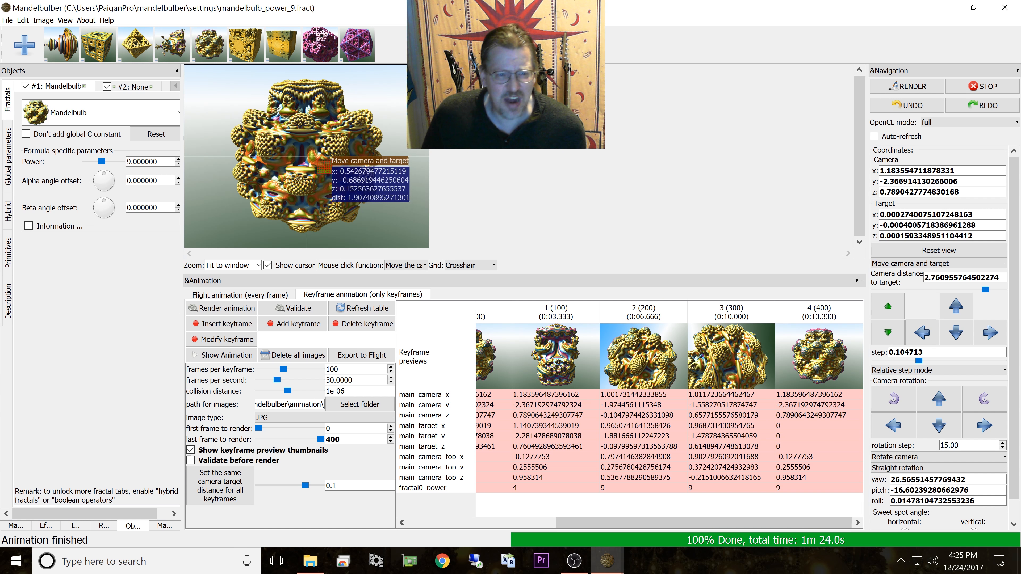
# Step: Play back the rendered animation in the preview player, stop it and close the player
pyautogui.click(208, 356)
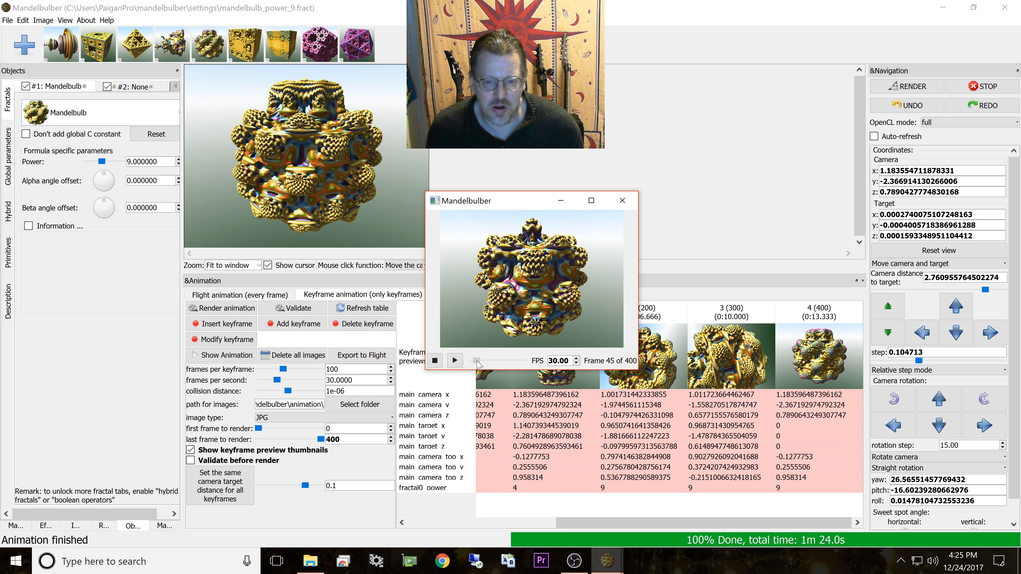
pyautogui.moveTo(483, 361); pyautogui.dragTo(470, 361)
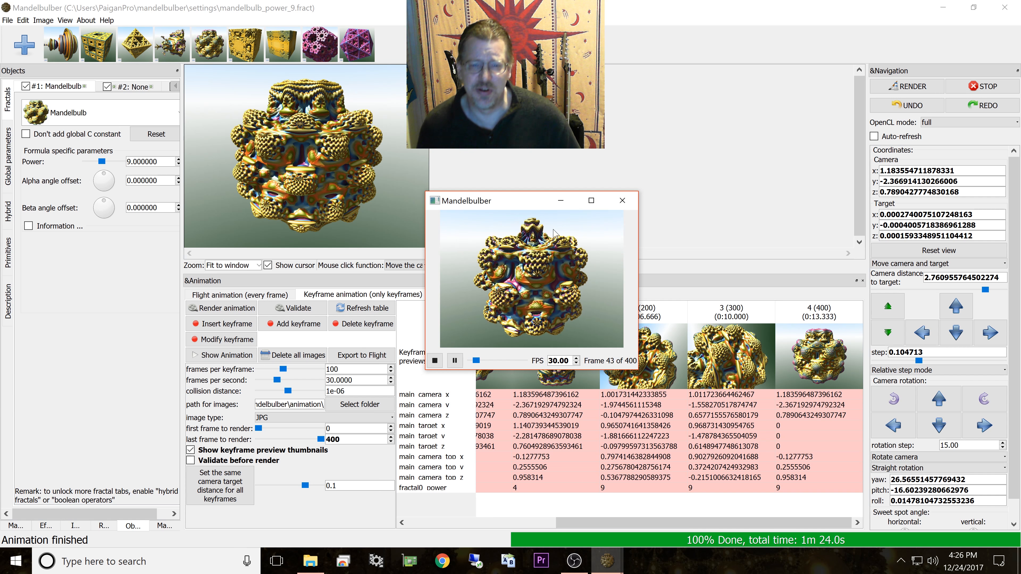
pyautogui.click(435, 360)
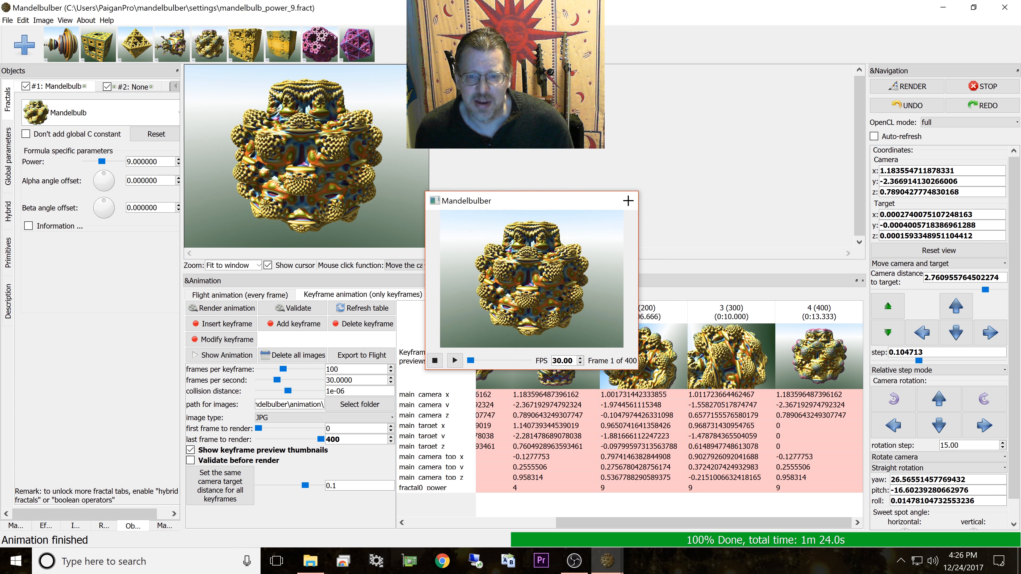
pyautogui.click(622, 200)
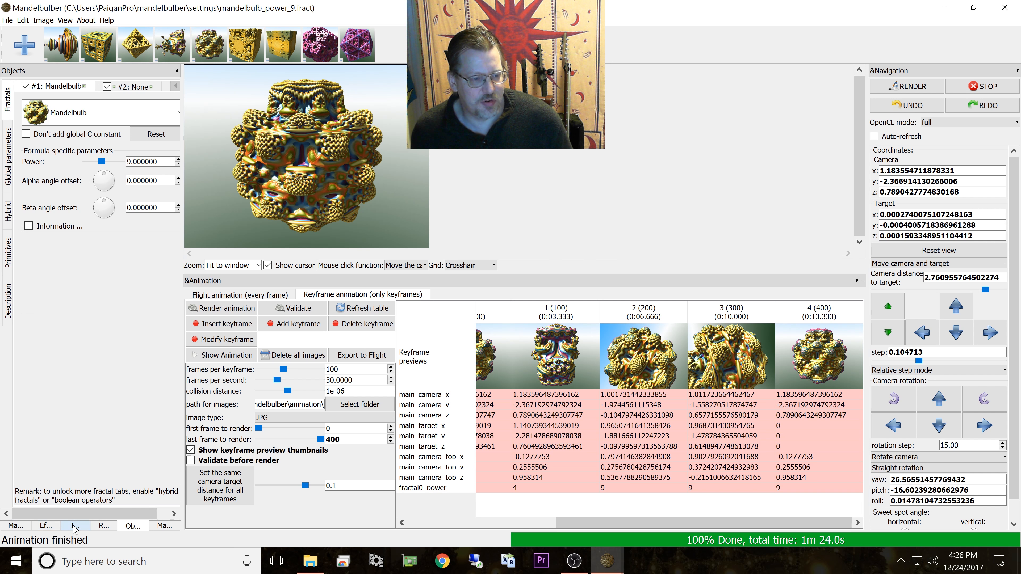
# Step: Open the image adjustments with the output resolution settings
pyautogui.click(55, 528)
pyautogui.click(72, 526)
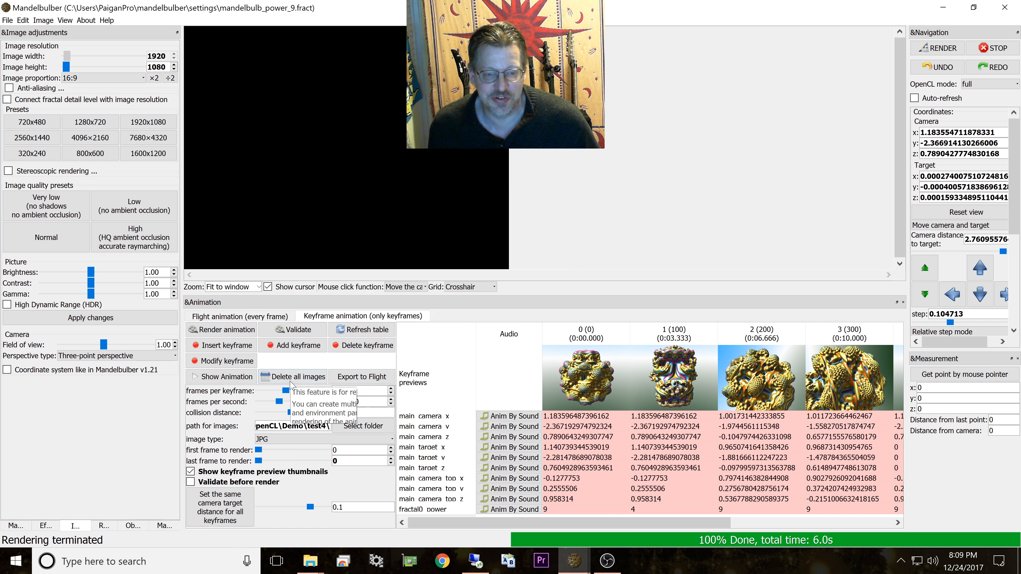
# Step: Try to render the animation into the current image folder, declining to purge its existing images
pyautogui.click(234, 330)
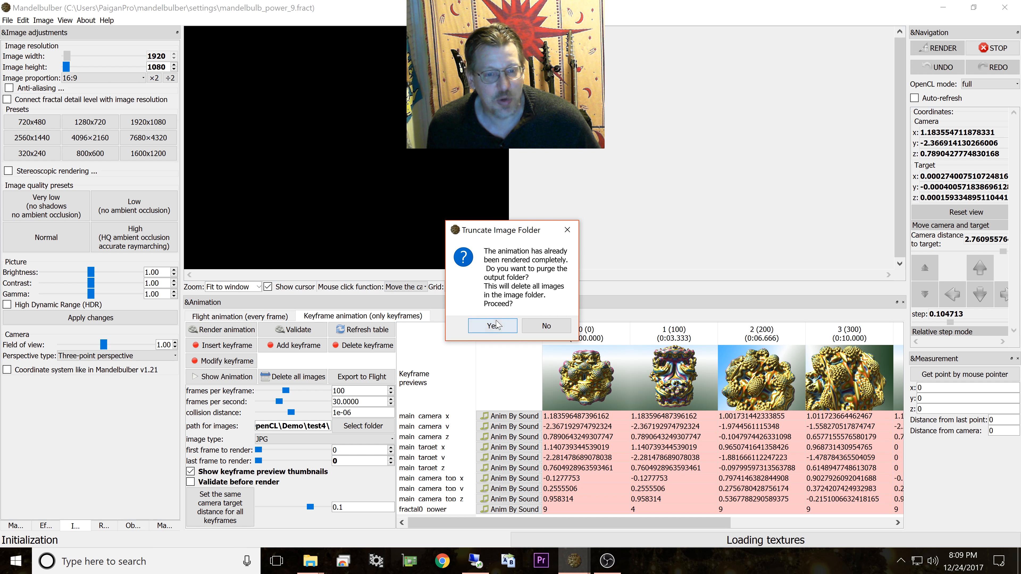
pyautogui.click(558, 327)
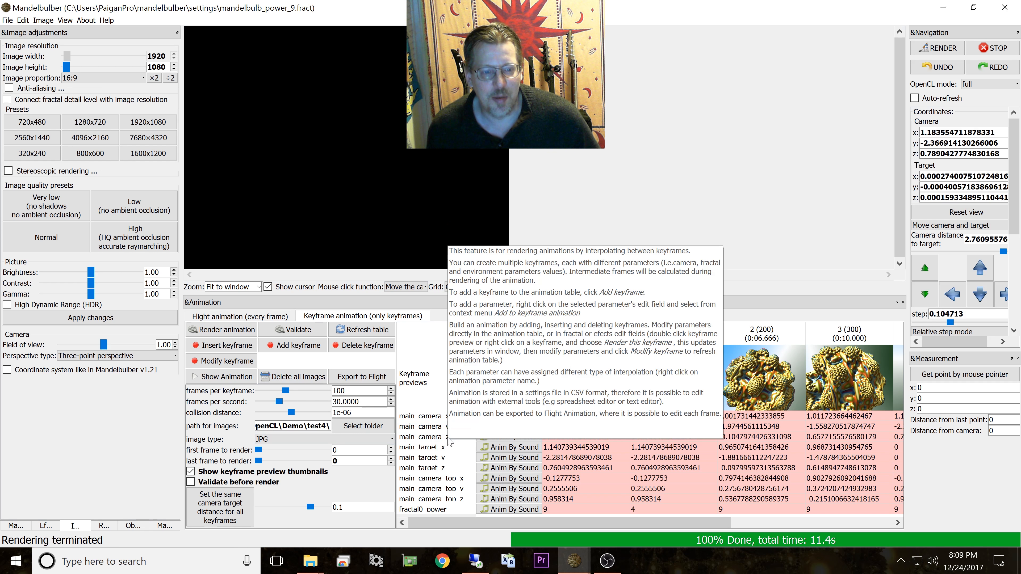
# Step: Create a folder named hd inside the Demo folder and select it as the animation's image output folder
pyautogui.click(339, 428)
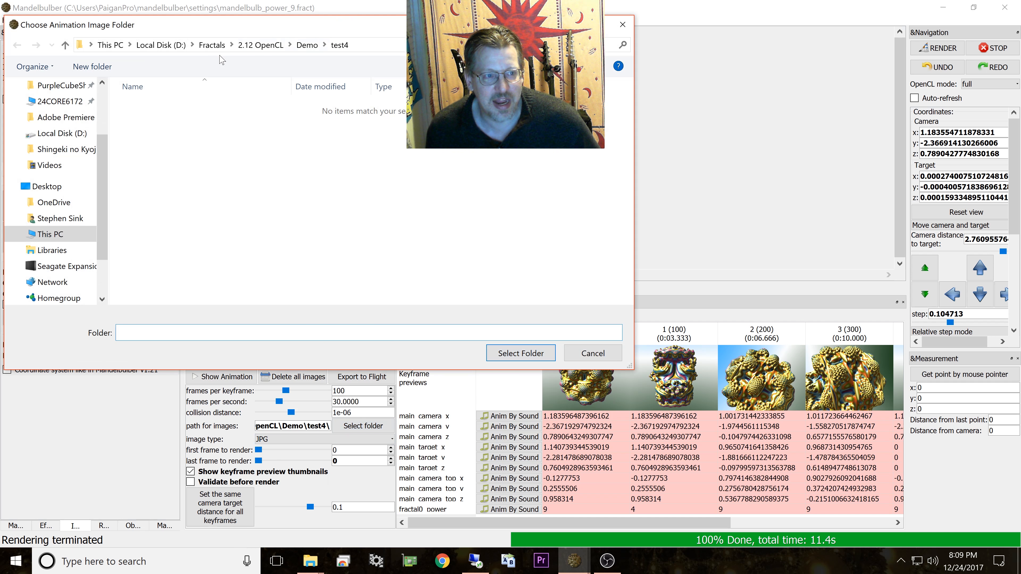
pyautogui.click(307, 45)
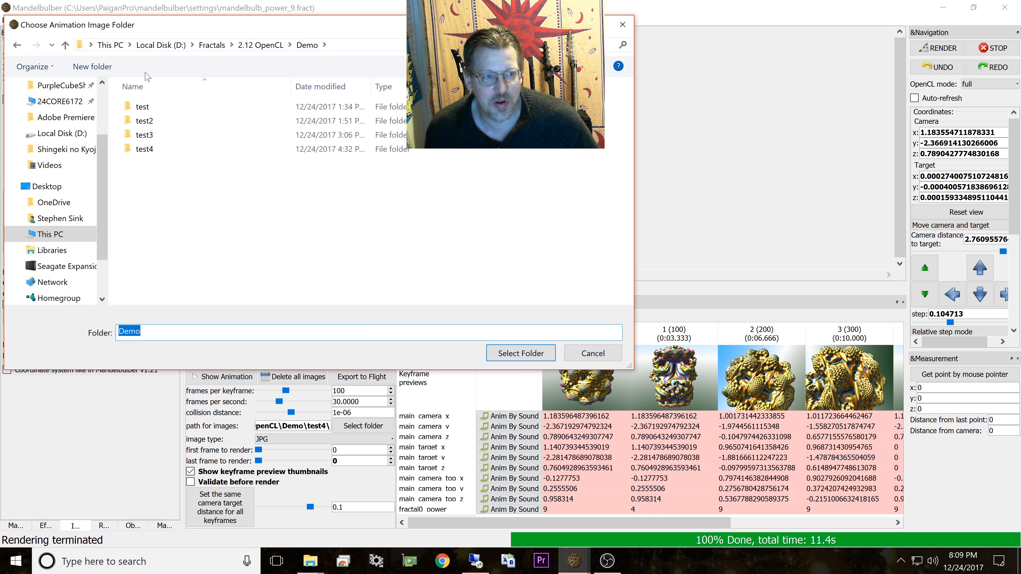
pyautogui.click(92, 67)
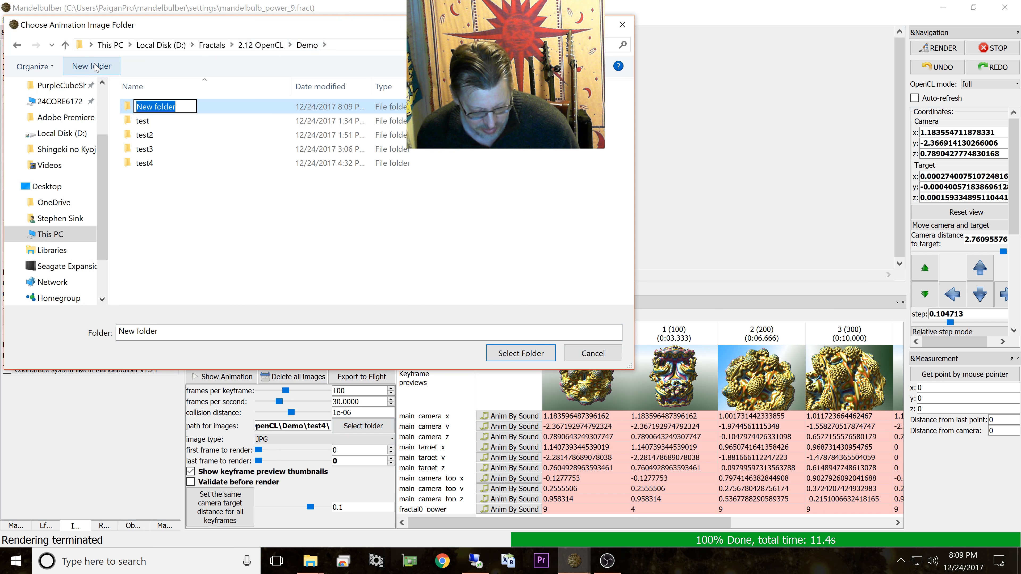
pyautogui.write('hd')
pyautogui.press('Return')
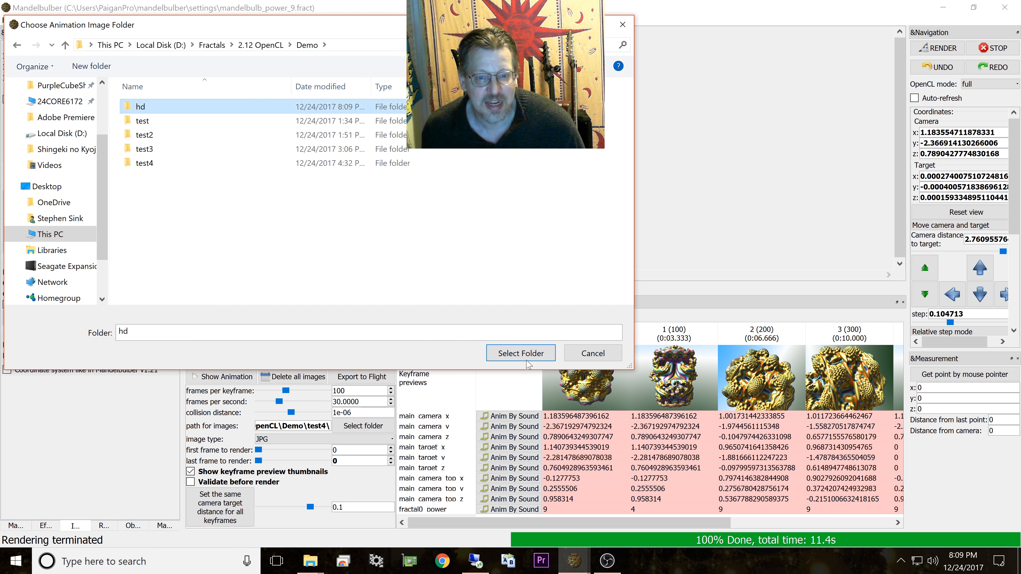
pyautogui.click(521, 353)
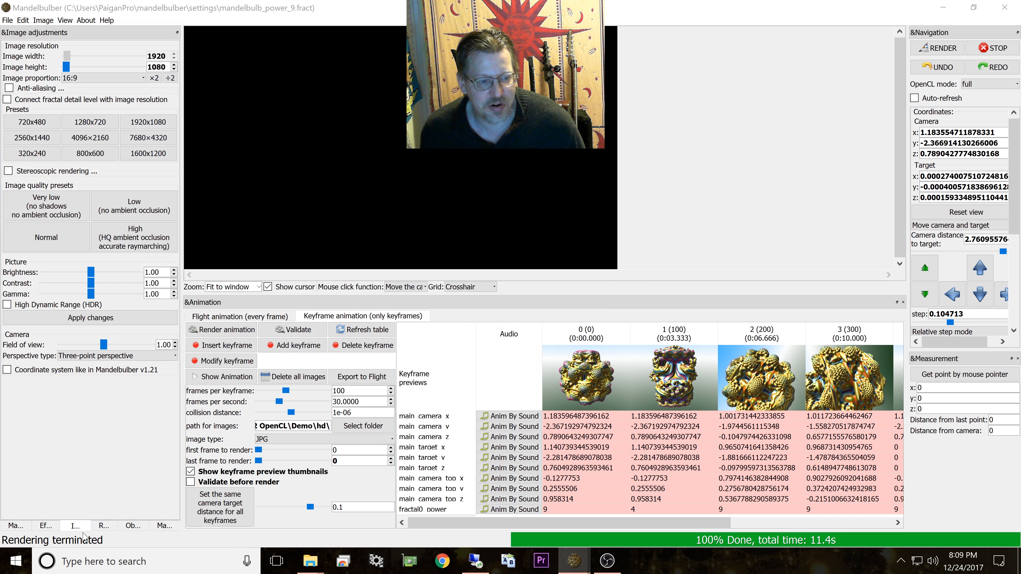
# Step: Apply the 1920x1080 resolution preset and start rendering the keyframe animation
pyautogui.click(143, 123)
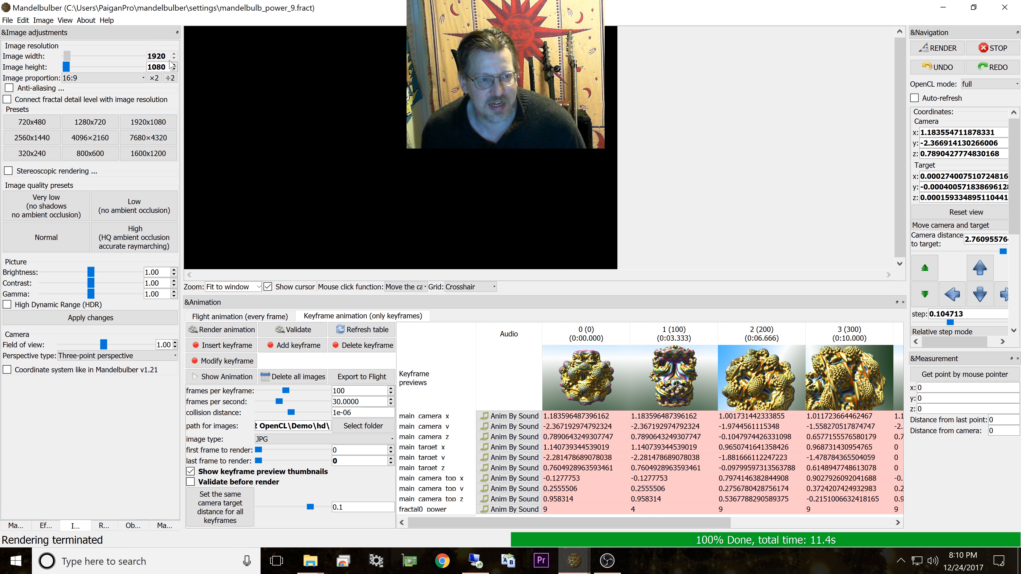
pyautogui.click(226, 331)
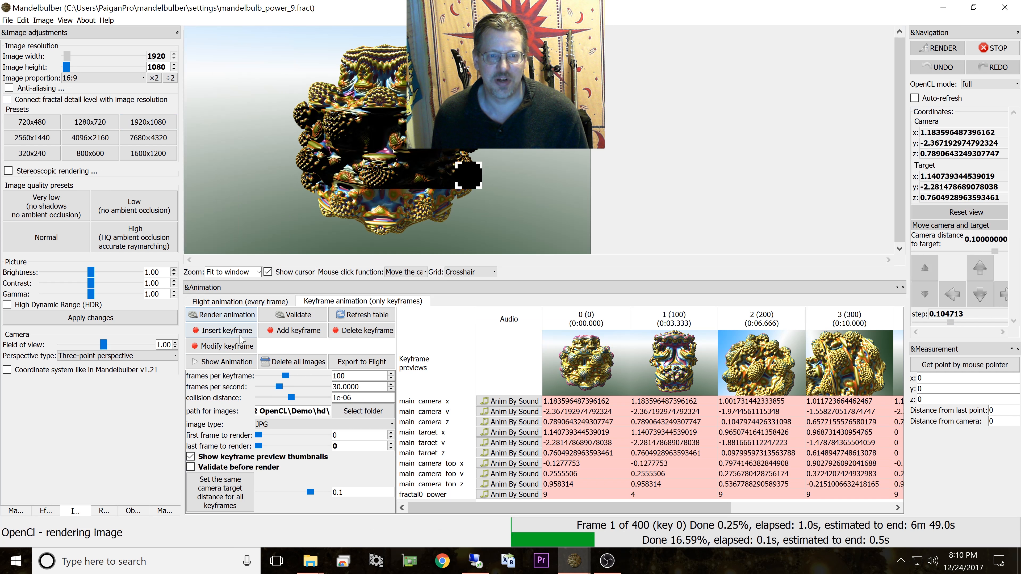